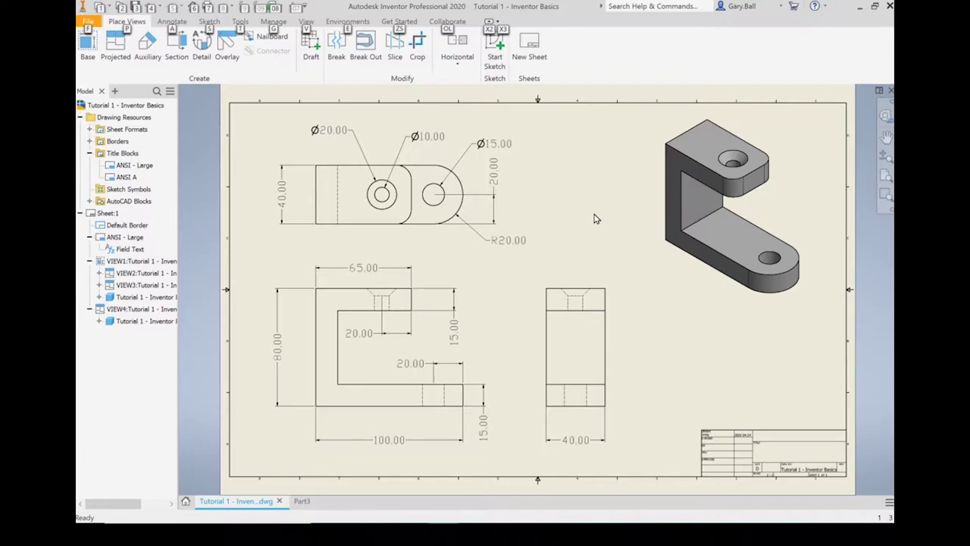
Step: Create a new part file from the metric Standard (mm).ipt template
key(ctrl+Tab)
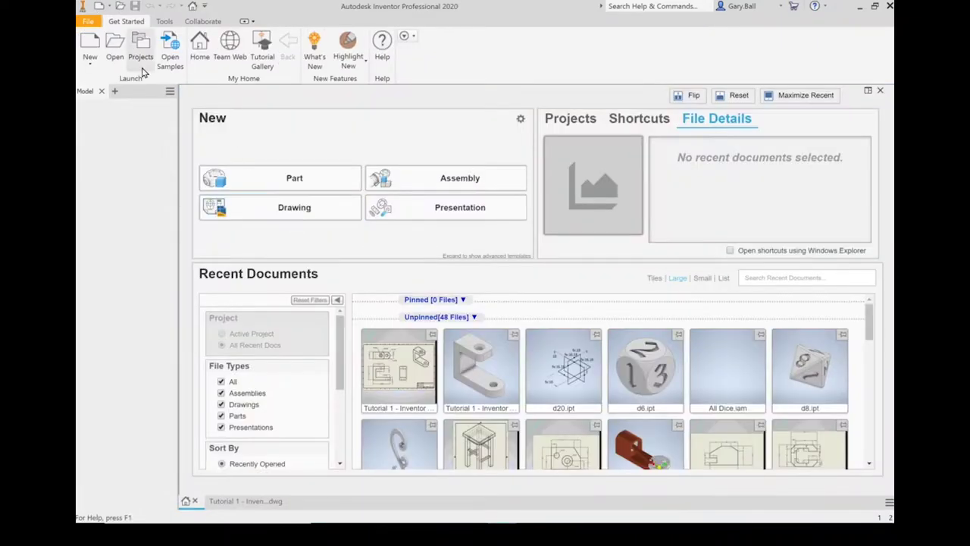
click(89, 45)
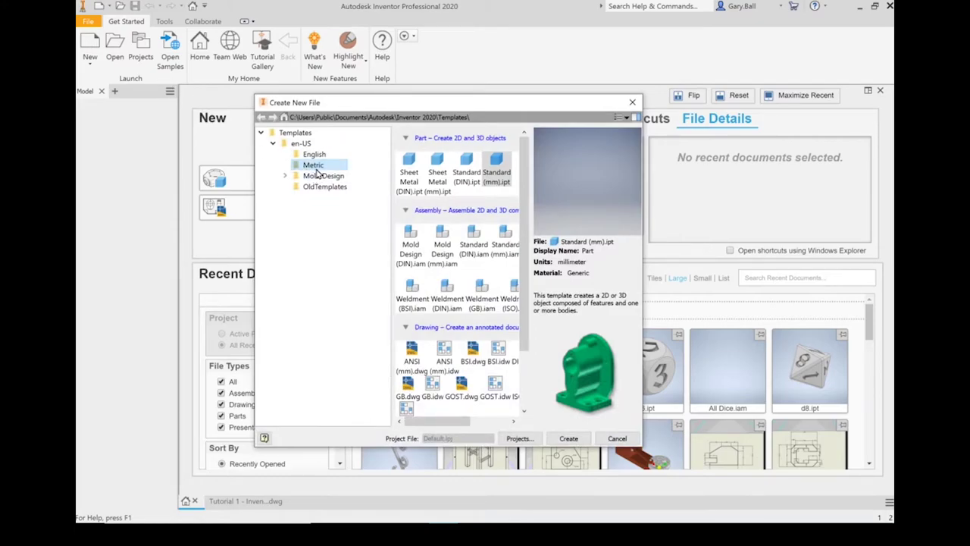
click(498, 162)
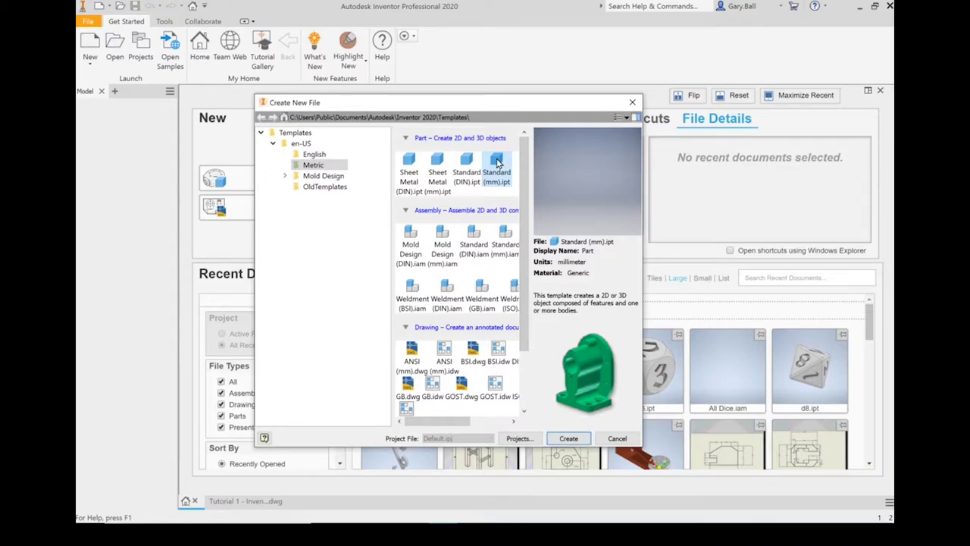
click(569, 439)
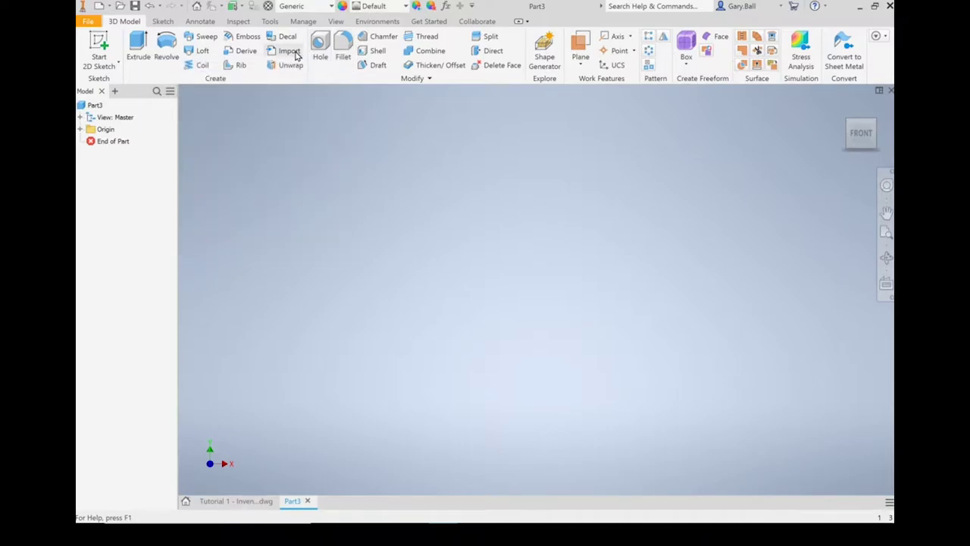
Step: Start a new 2D sketch on the front XY origin plane
click(163, 22)
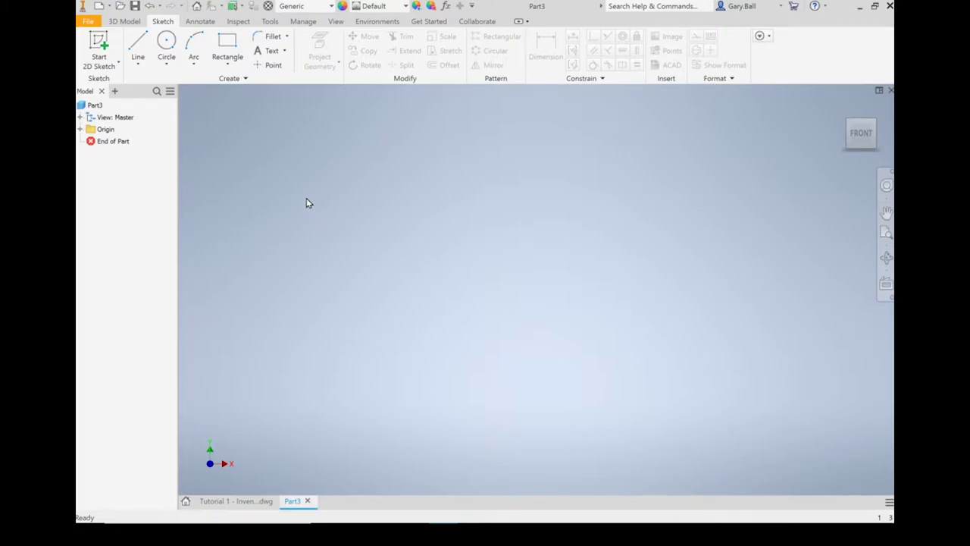
click(99, 42)
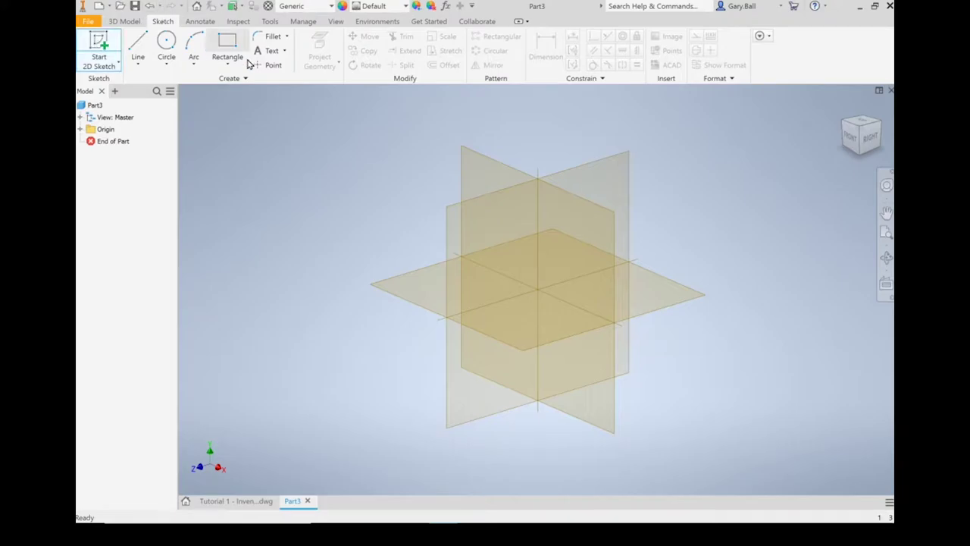
click(476, 161)
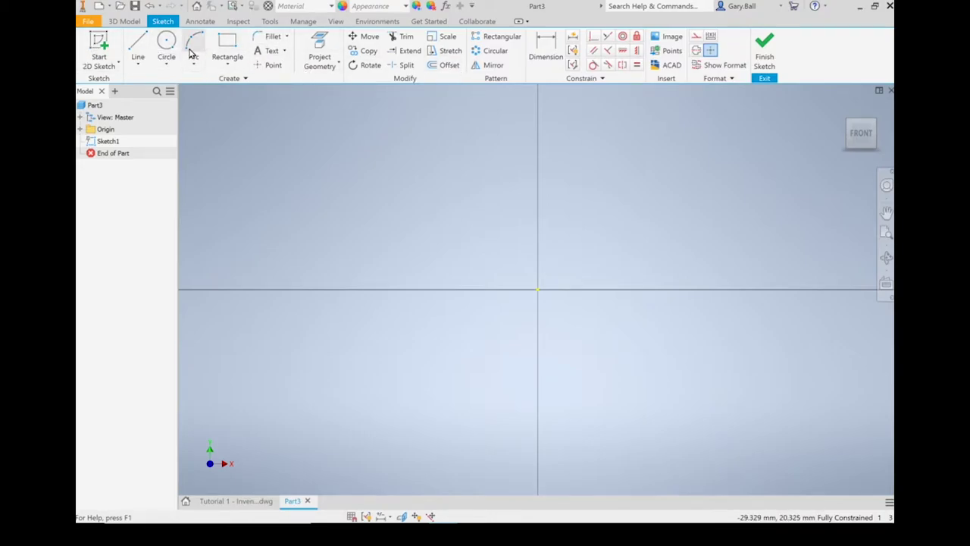
Step: Draw a horizontal base line about 21 mm long and a perpendicular line about 3.4 mm up from its right end
click(139, 45)
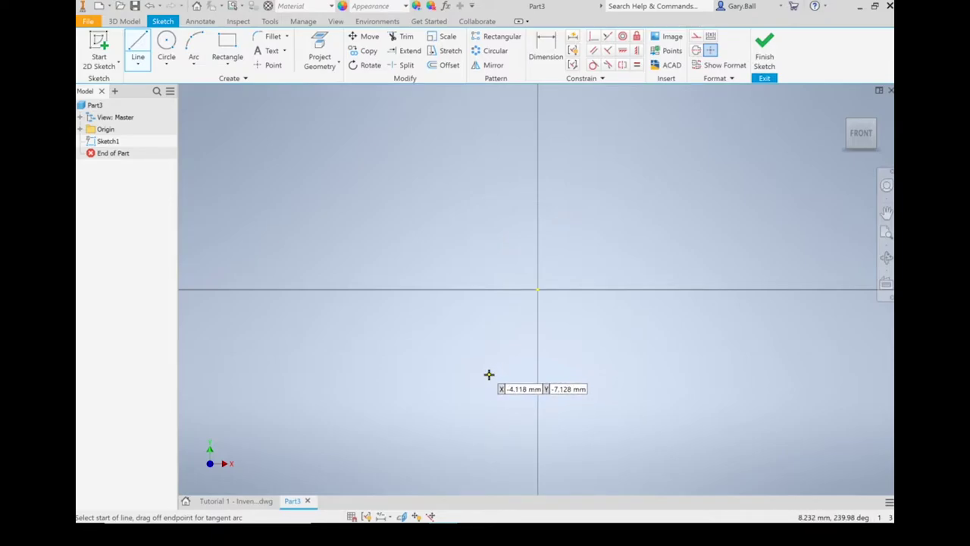
click(475, 374)
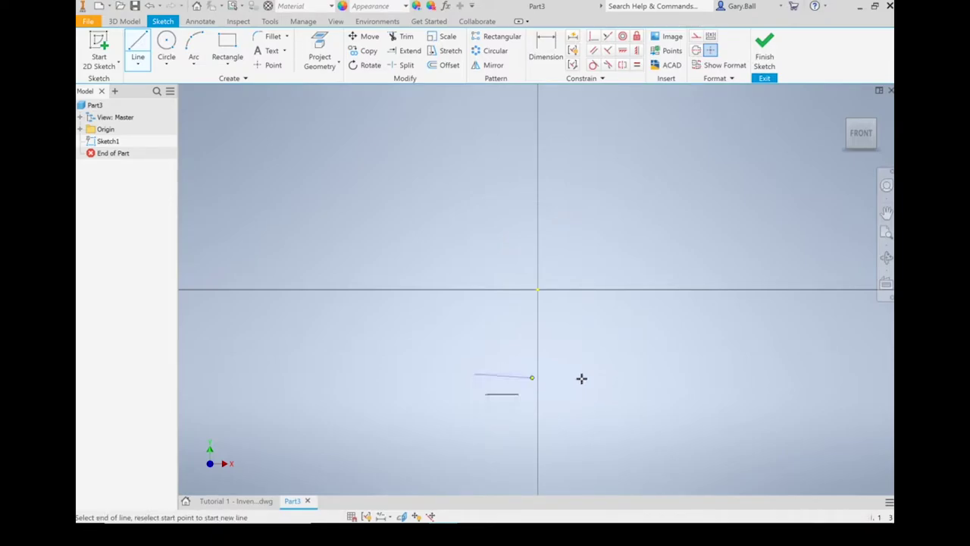
click(730, 373)
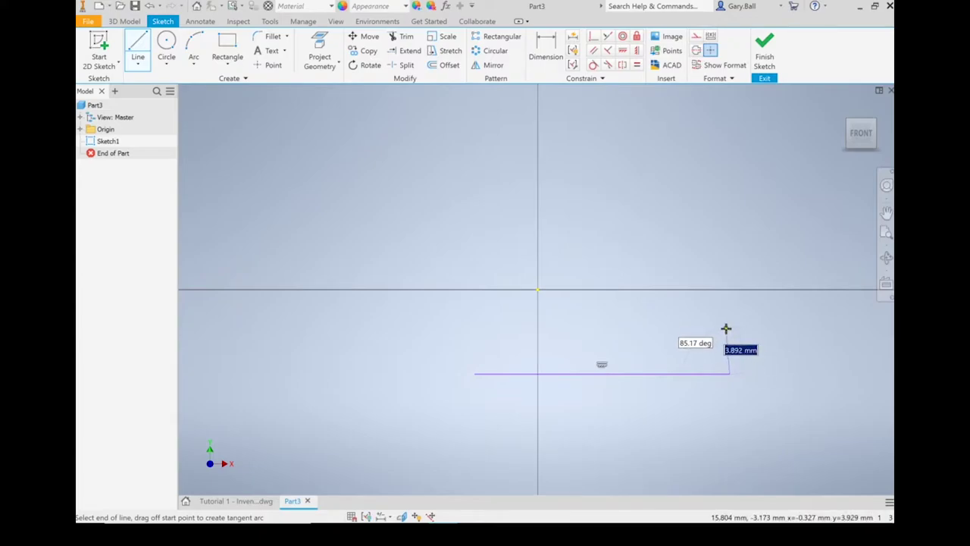
scroll(729, 338, up, 3)
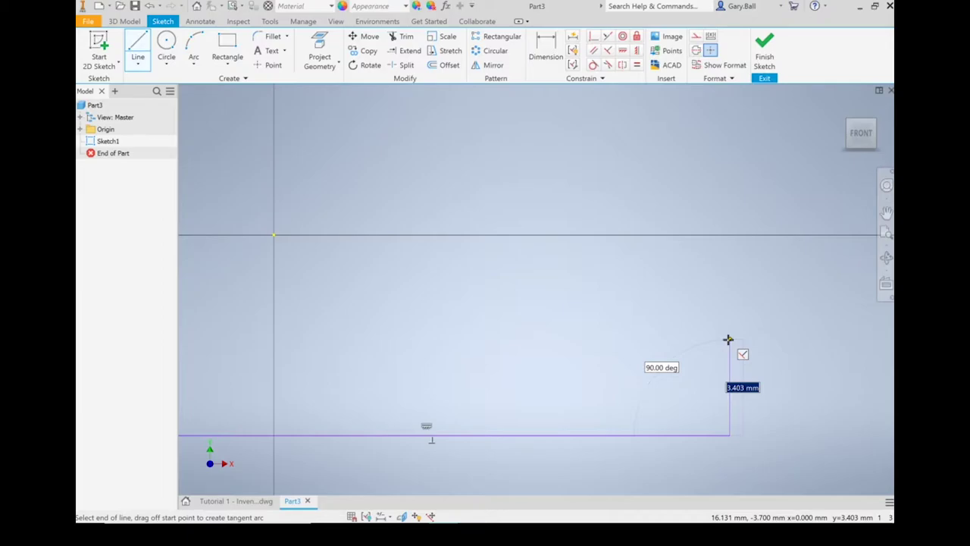
click(729, 339)
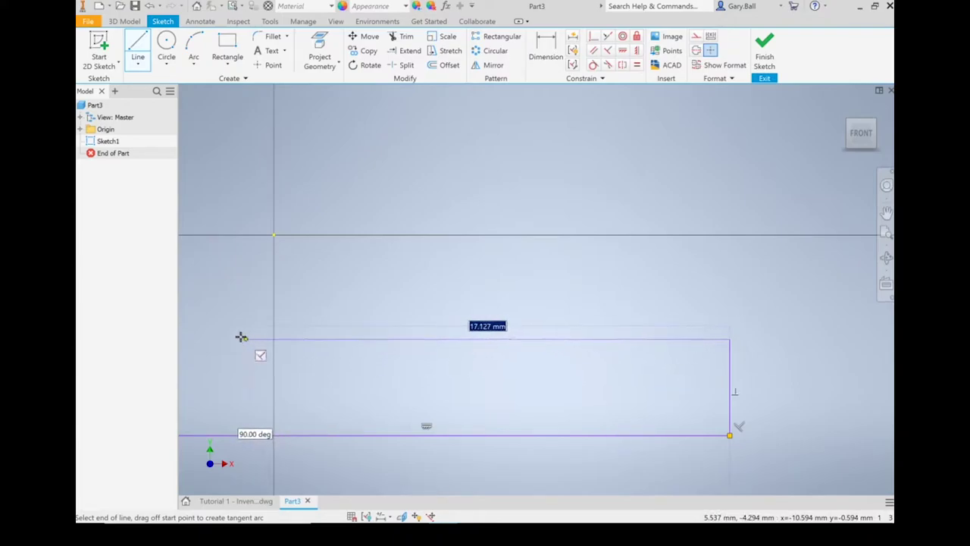
Step: Complete the closed L-shaped outline with perpendicular lines, making its left side about 9.9 mm tall and ending at the base line's start point
scroll(240, 337, down, 5)
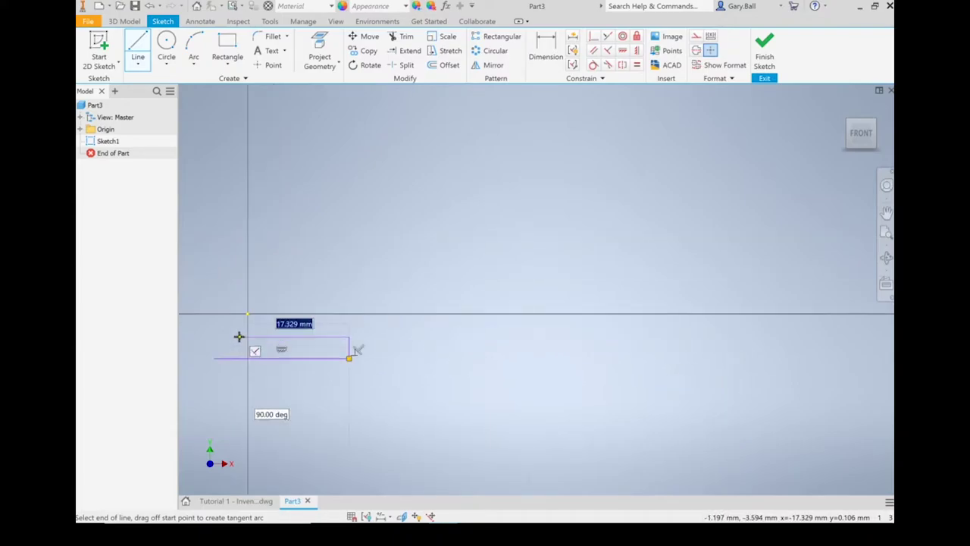
scroll(199, 342, up, 5)
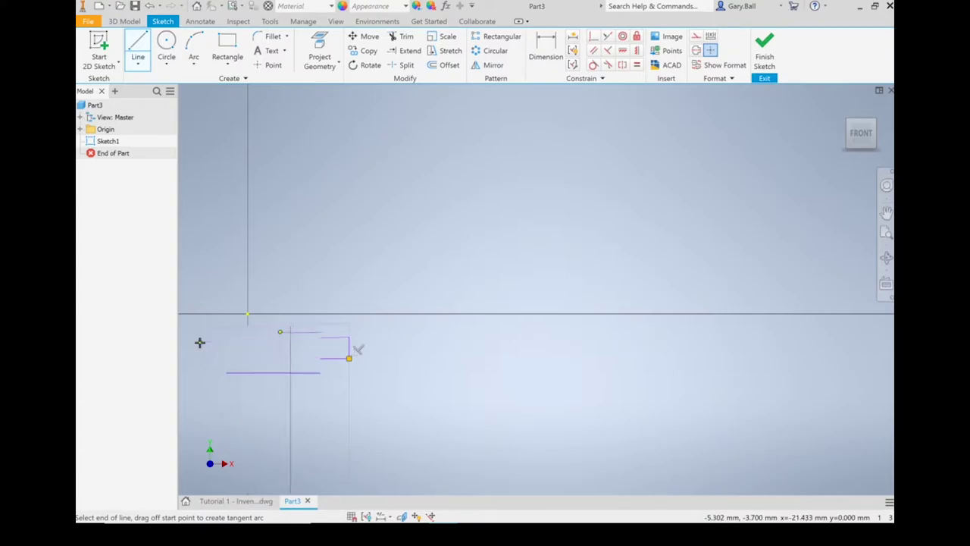
scroll(199, 342, up, 3)
scroll(200, 342, down, 3)
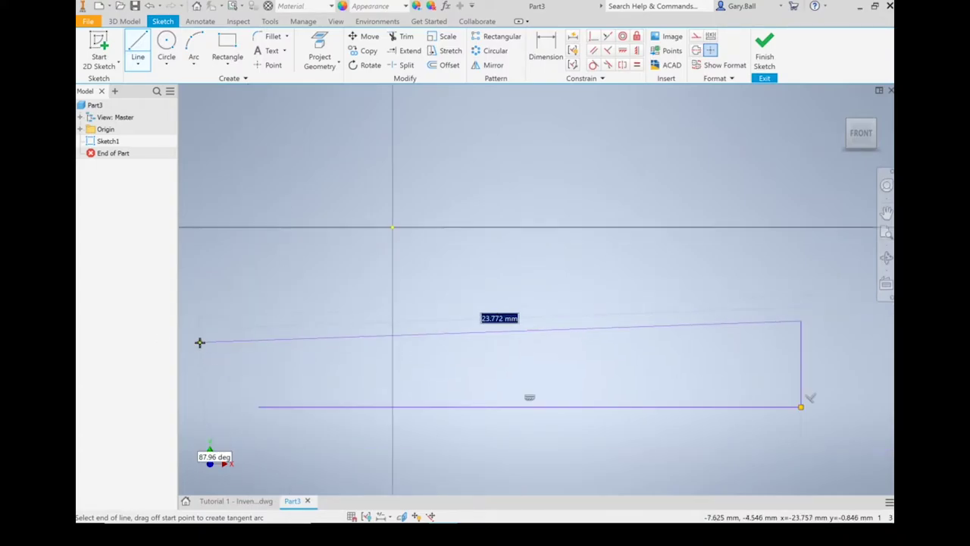
click(359, 321)
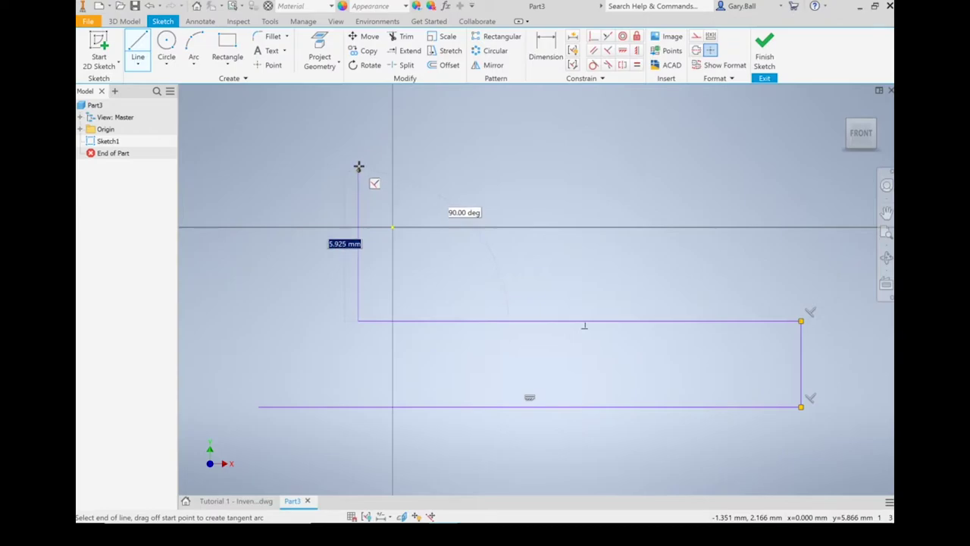
click(358, 157)
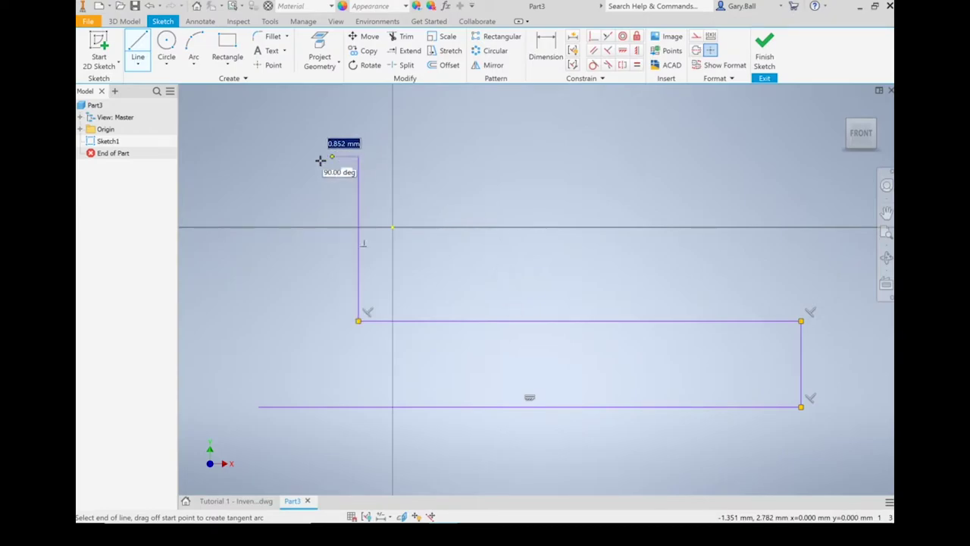
click(259, 157)
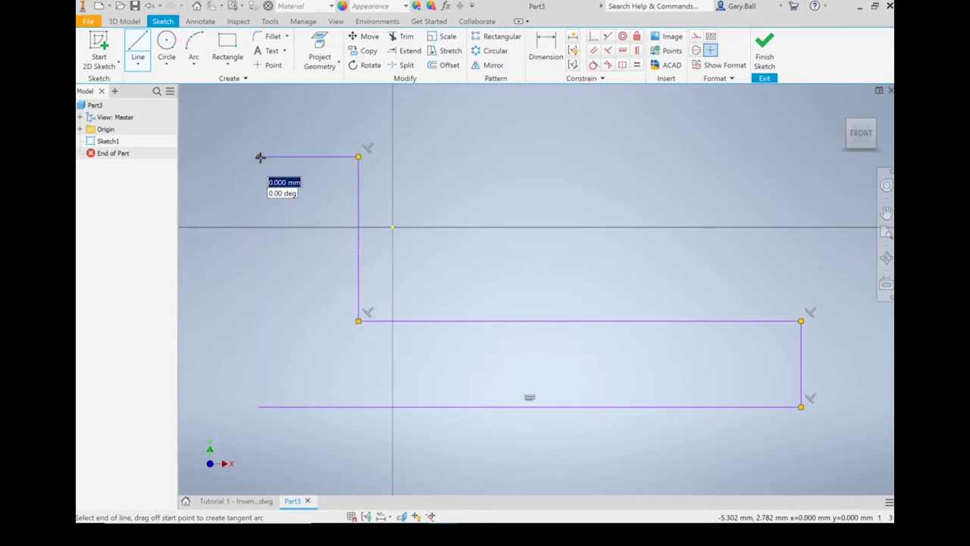
click(260, 407)
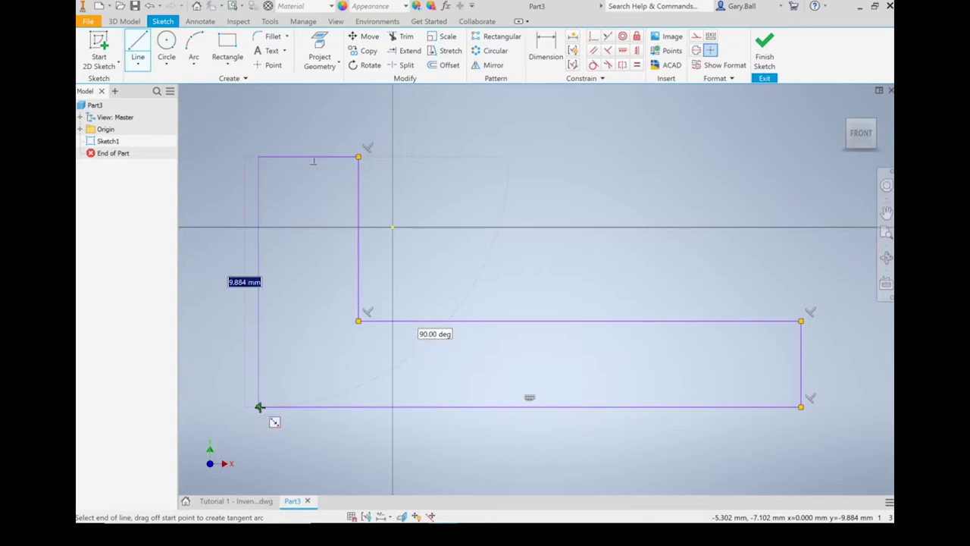
click(259, 407)
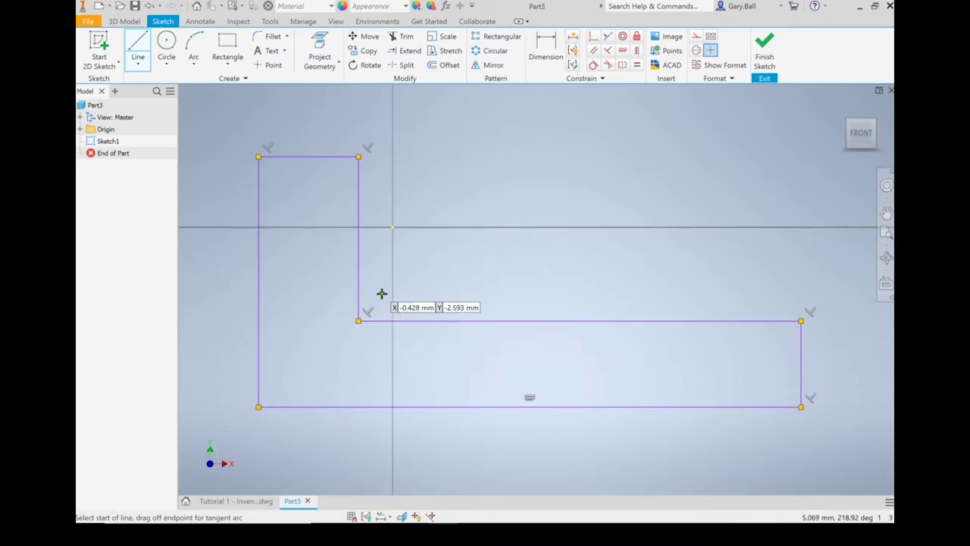
scroll(275, 317, down, 2)
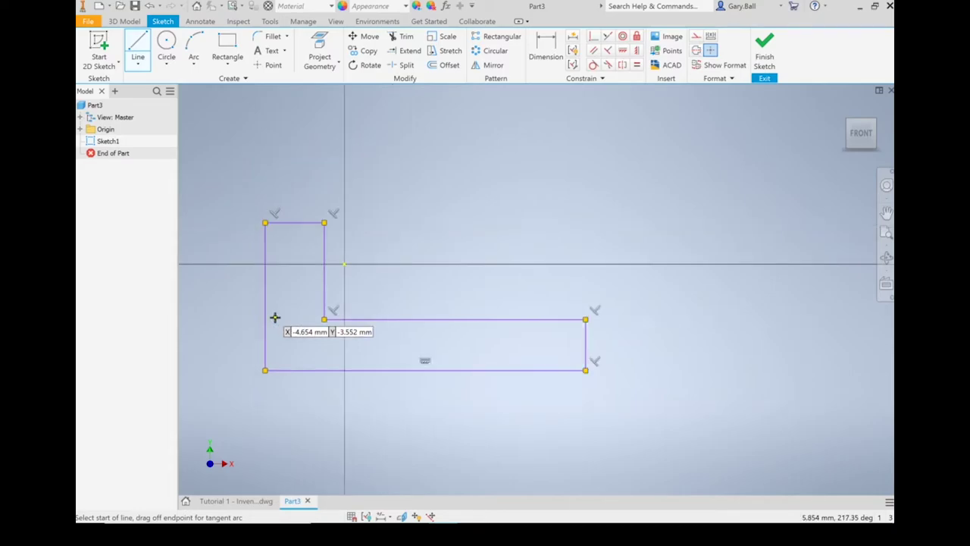
scroll(218, 318, down, 2)
scroll(217, 318, up, 3)
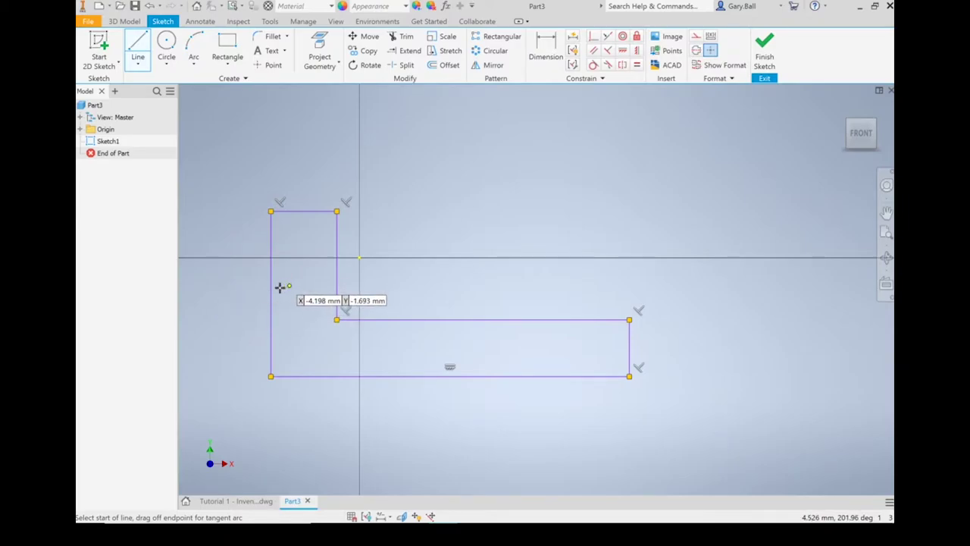
scroll(255, 300, up, 3)
scroll(255, 301, down, 2)
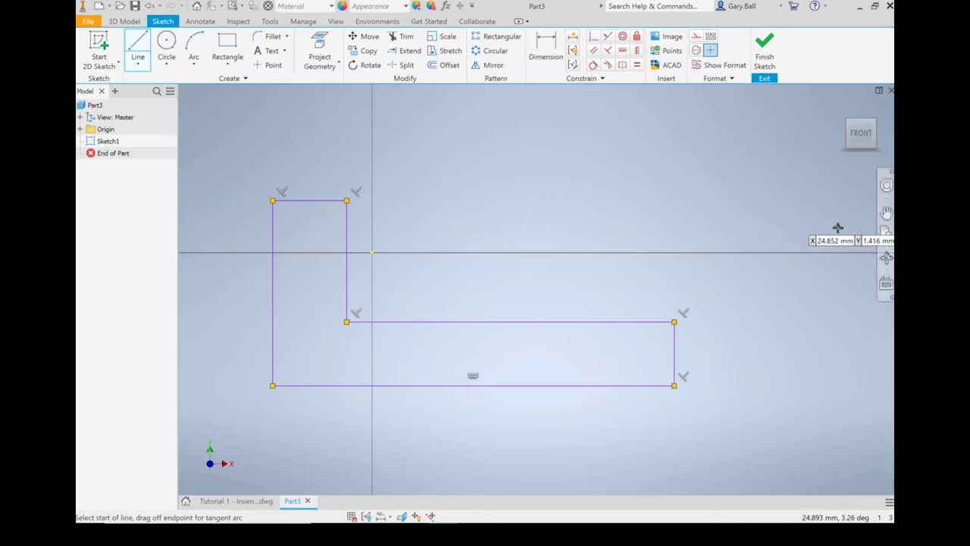
click(887, 214)
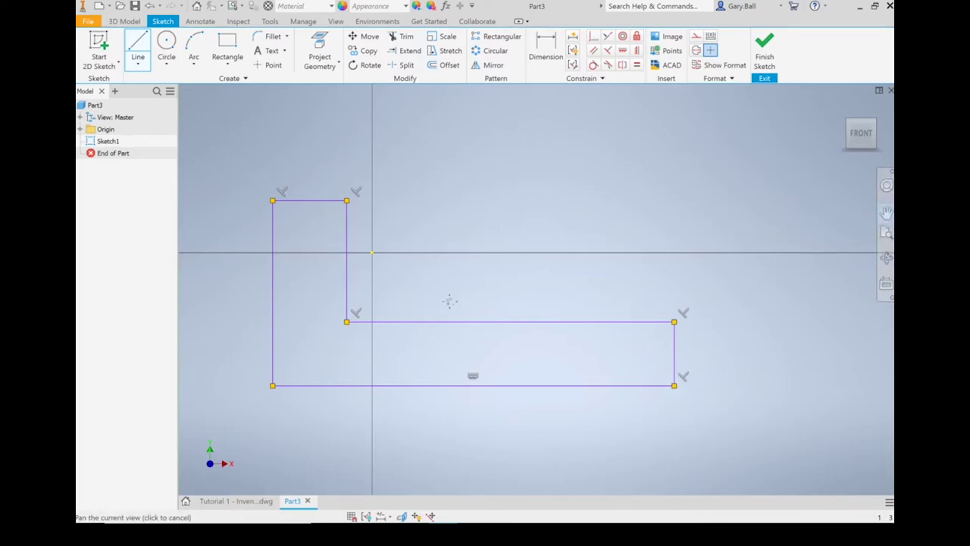
mouse_move(432, 285)
mouse_down()
mouse_move(535, 268)
mouse_move(513, 260)
mouse_move(524, 259)
mouse_up()
key(l)
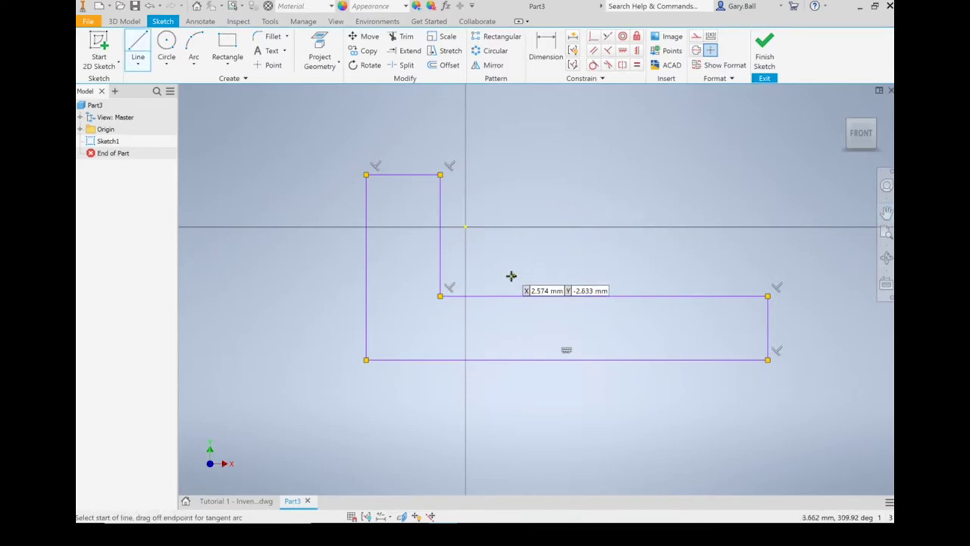
key(F2)
mouse_move(510, 277)
mouse_down()
mouse_move(539, 295)
mouse_move(521, 274)
mouse_move(485, 261)
mouse_move(477, 279)
mouse_move(497, 288)
mouse_up()
key(Escape)
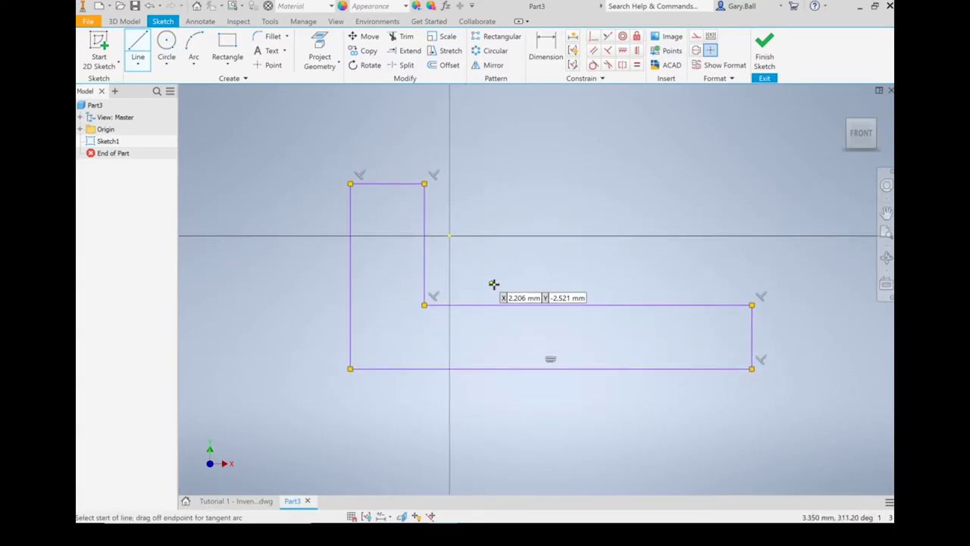
Step: Dimension the bottom line of the L-shaped profile and set its length to 100 mm
scroll(515, 255, down, 3)
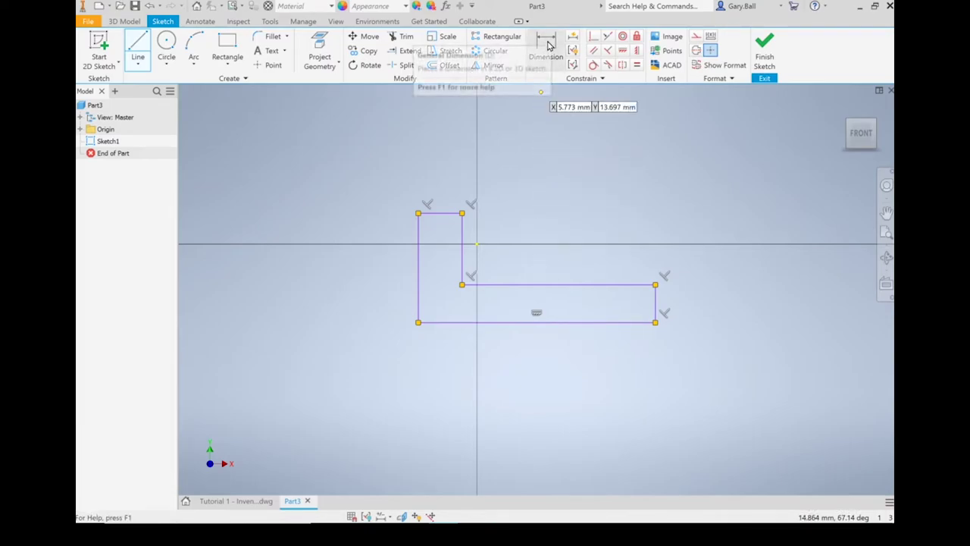
click(547, 47)
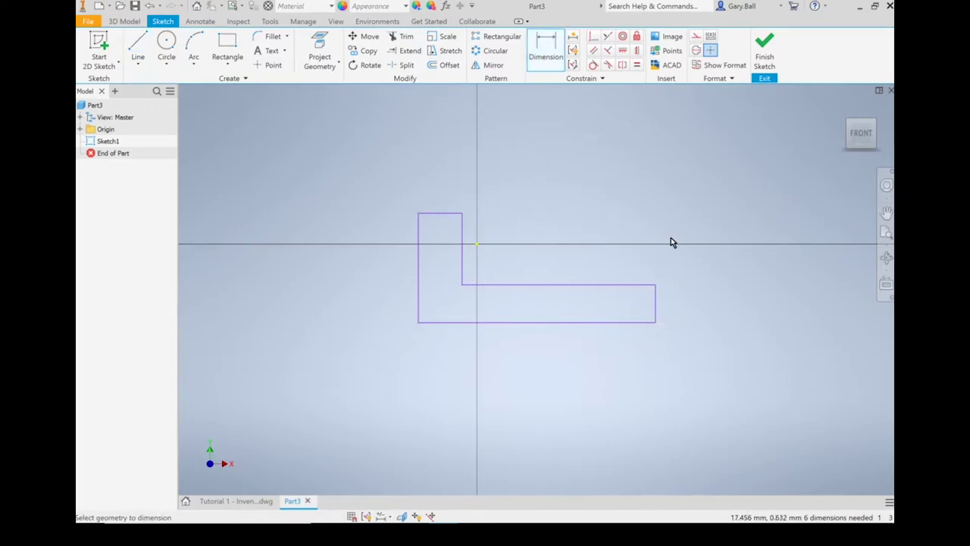
click(596, 323)
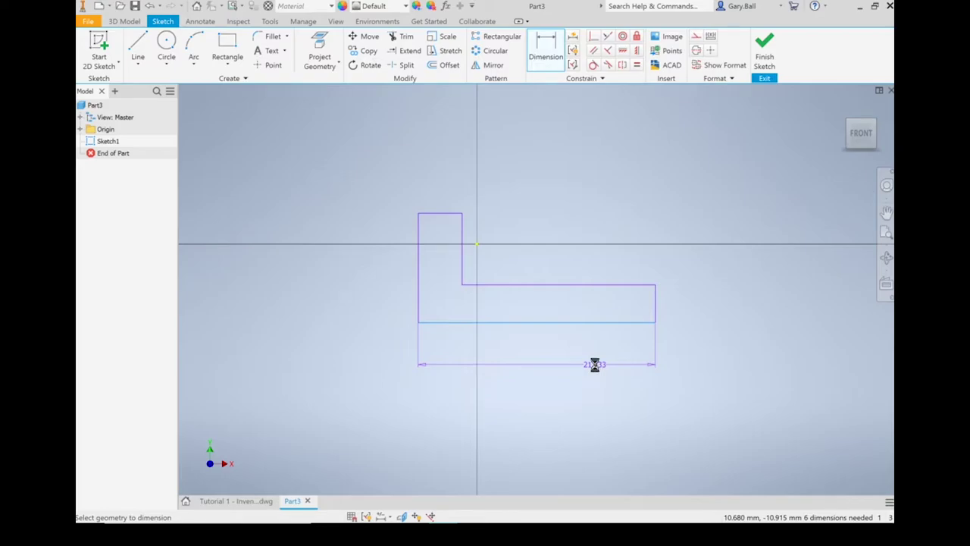
click(595, 365)
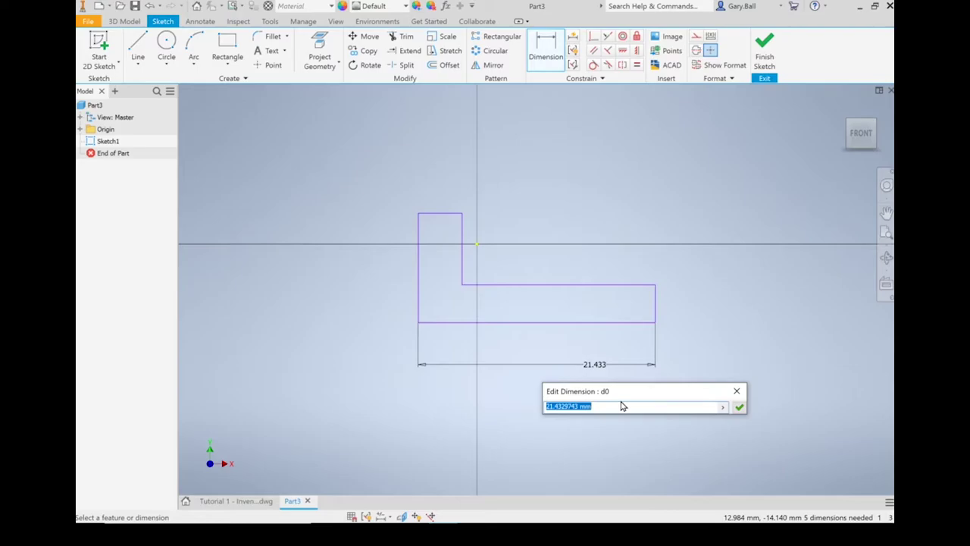
text(100)
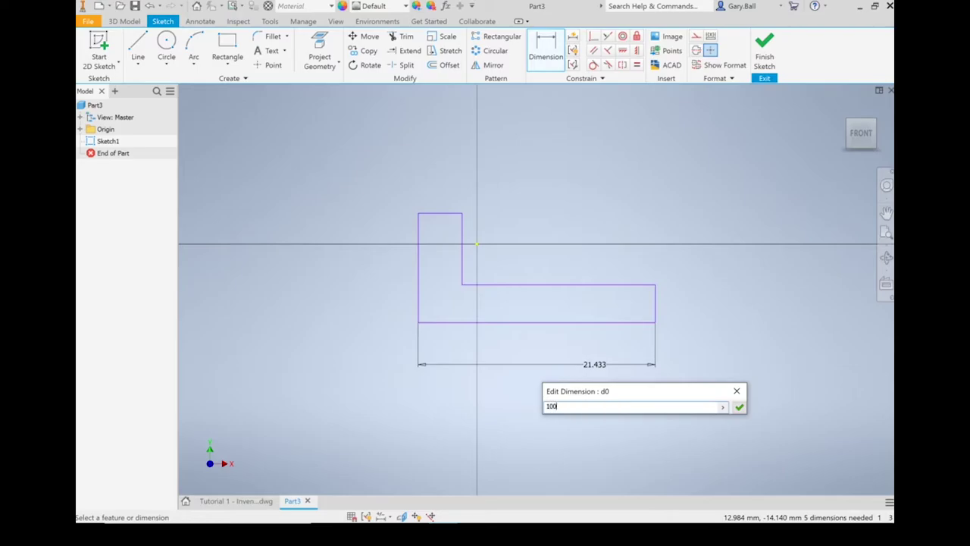
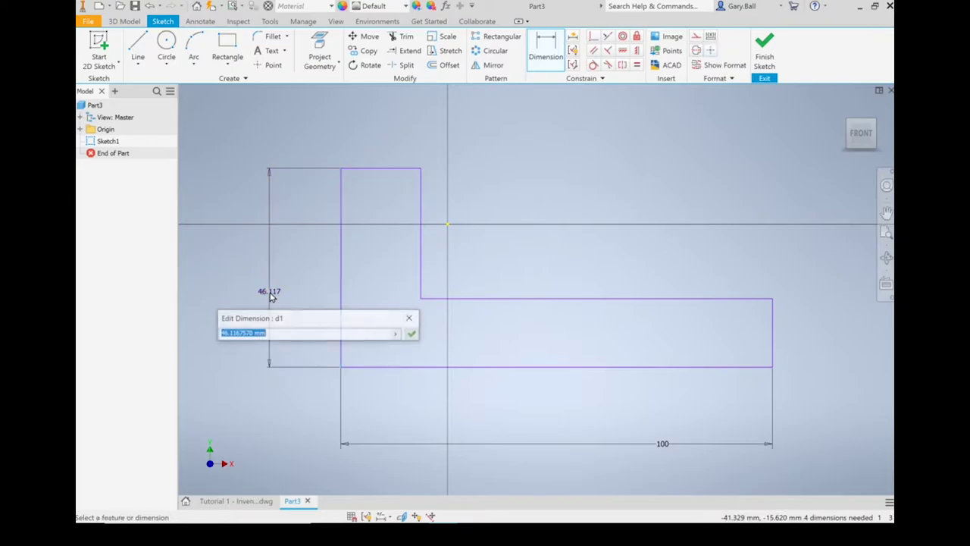
Step: Set the height dimension of the profile's left vertical line to 100 mm
text(100)
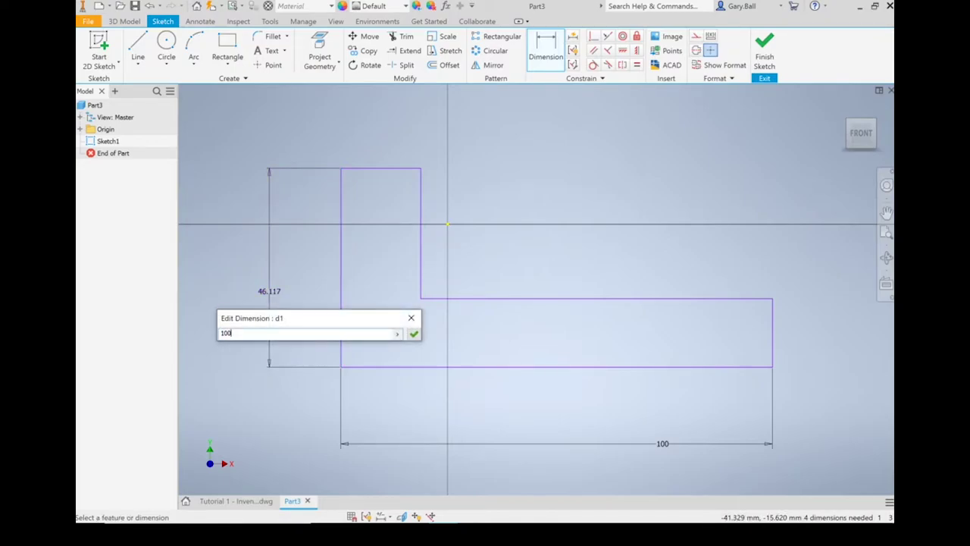
key(Return)
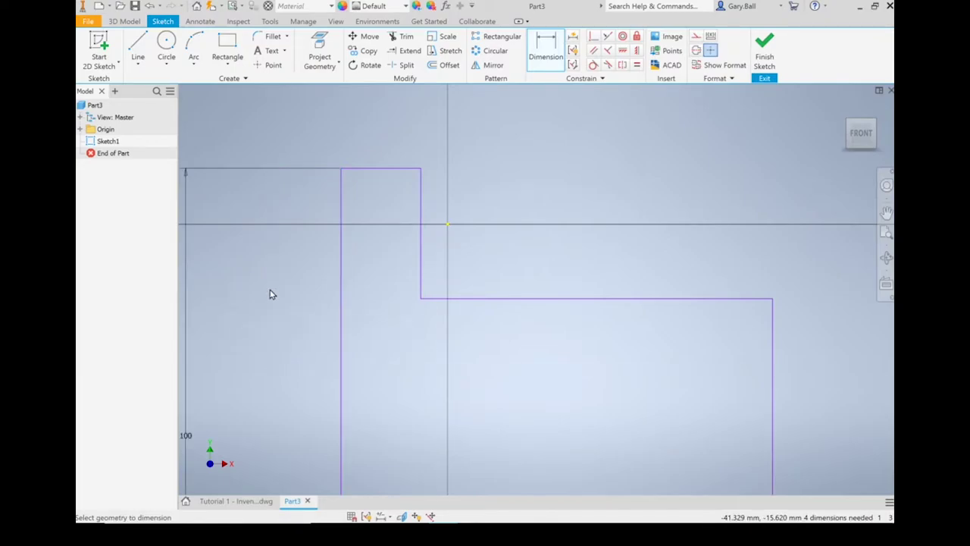
scroll(319, 270, down, 2)
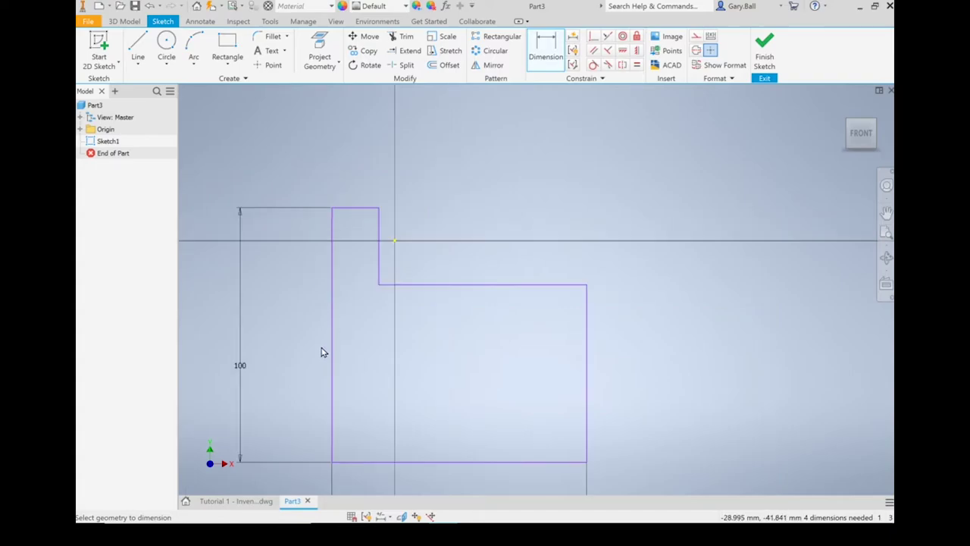
Step: Dimension the right vertical edge of the profile's bottom leg and set its height to 15 mm
scroll(322, 349, down, 2)
scroll(310, 438, up, 3)
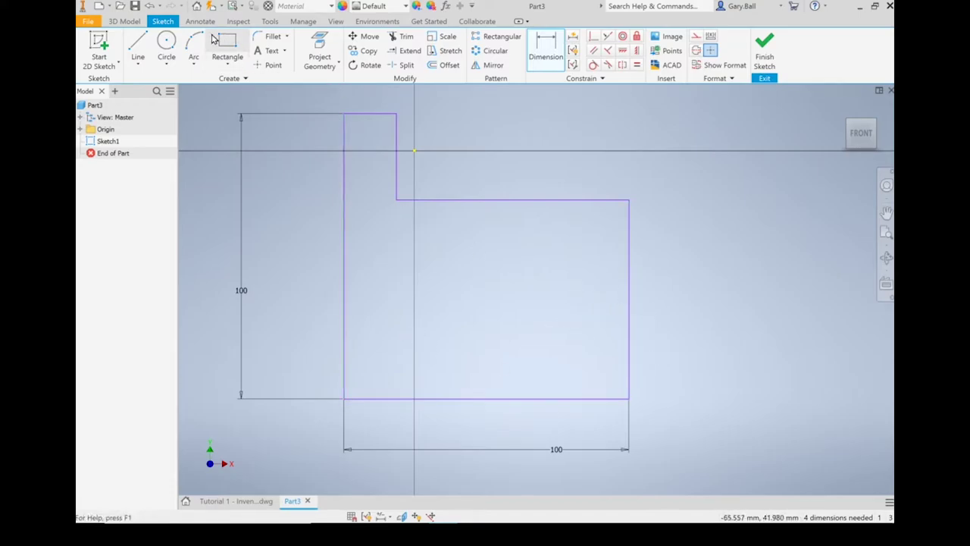
click(630, 311)
click(724, 307)
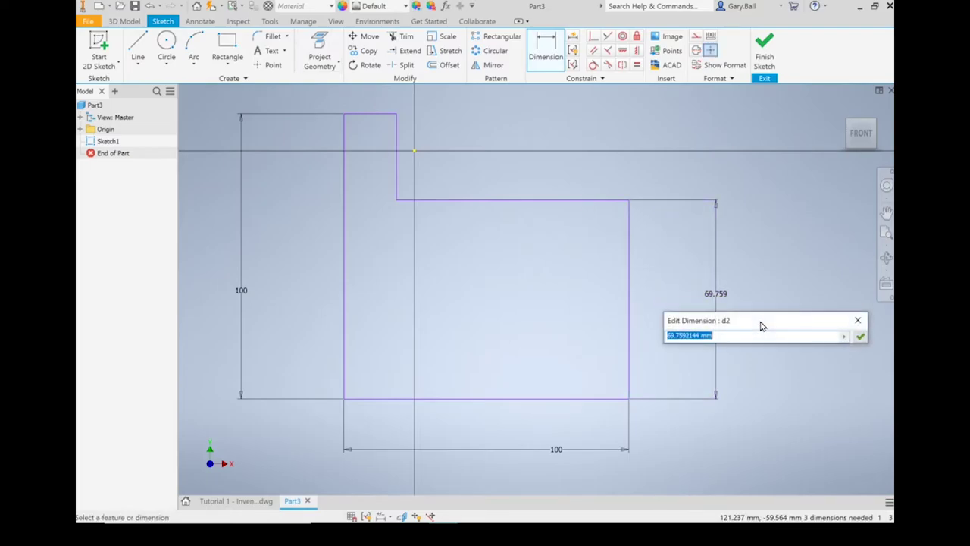
text(15)
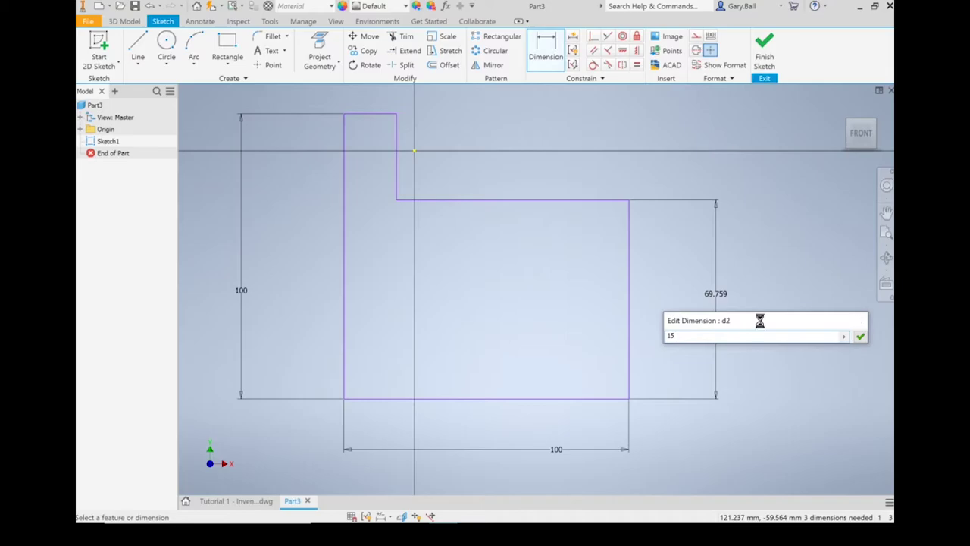
key(Return)
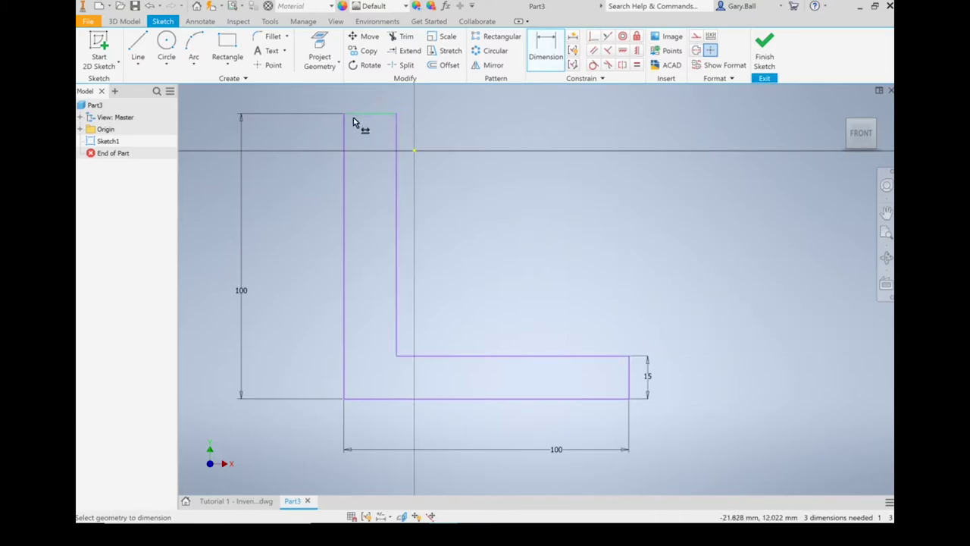
Step: Dimension the short top edge of the vertical leg and set its width to 15 mm
scroll(357, 115, down, 2)
scroll(358, 116, up, 3)
scroll(358, 115, down, 4)
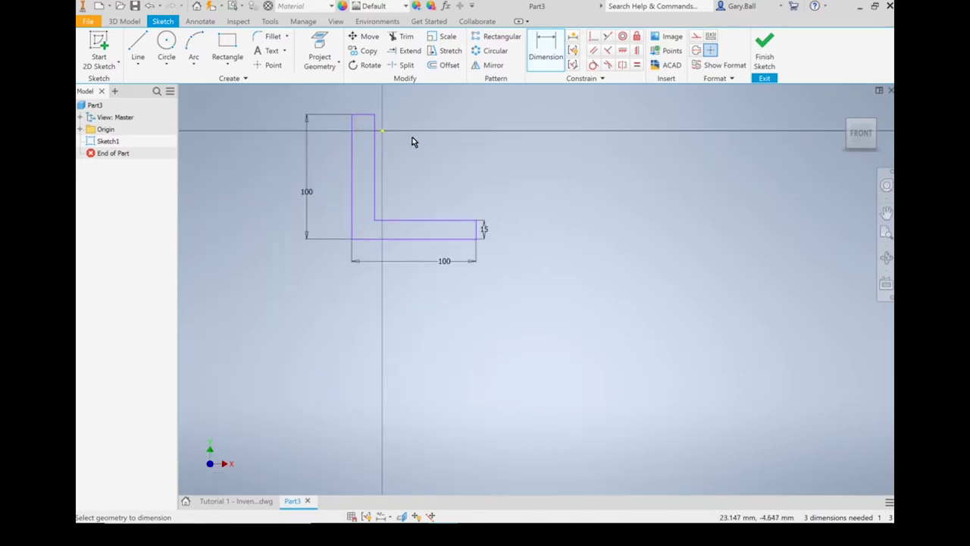
middle_drag(410, 139, 479, 276)
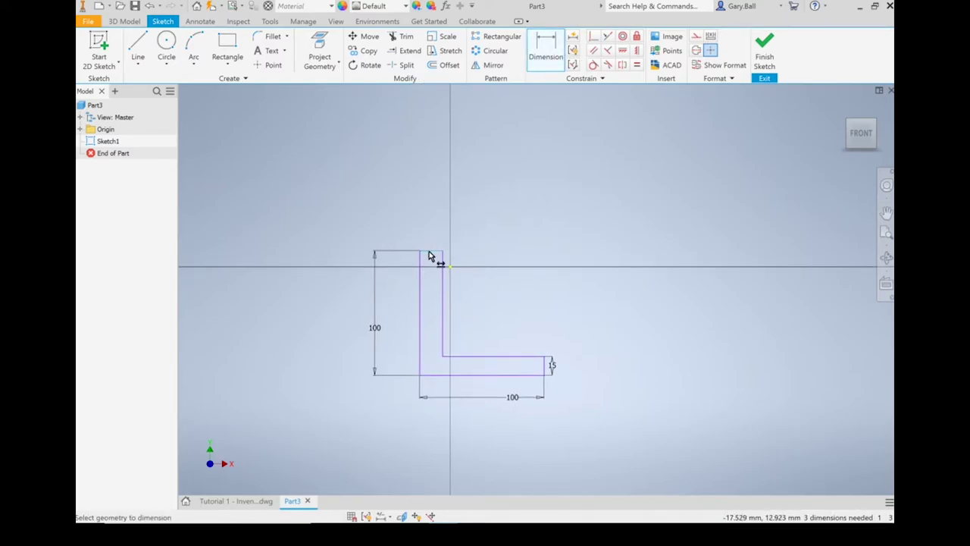
scroll(437, 254, down, 2)
scroll(437, 250, up, 10)
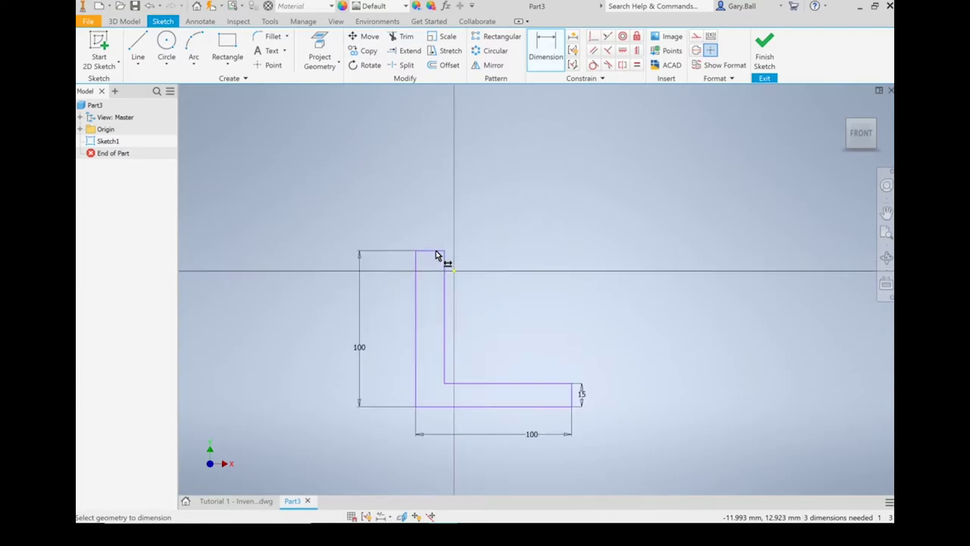
click(437, 253)
click(426, 165)
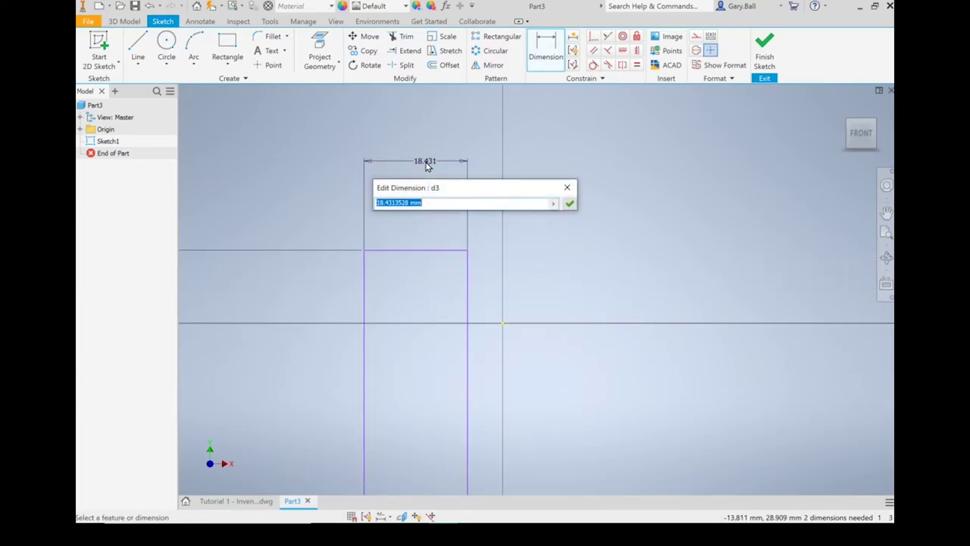
text(15)
key(Return)
Step: Change the bottom leg's thickness dimension to 20 mm and return it to 15 mm
scroll(438, 216, down, 5)
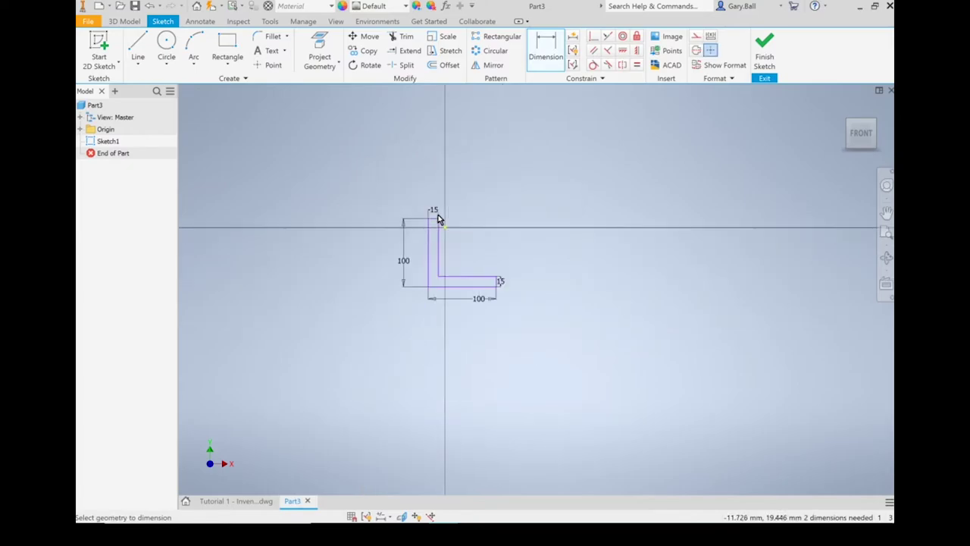
scroll(448, 274, up, 3)
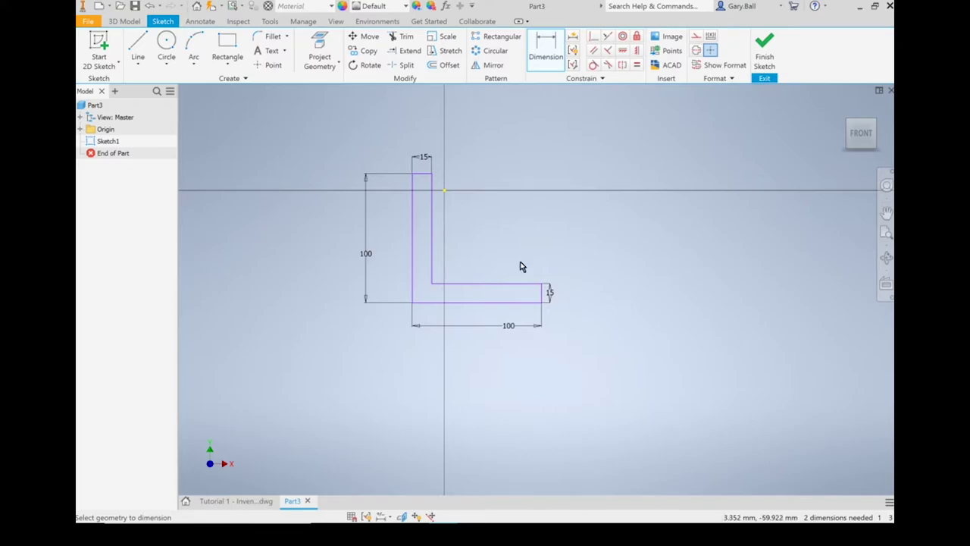
double_click(551, 295)
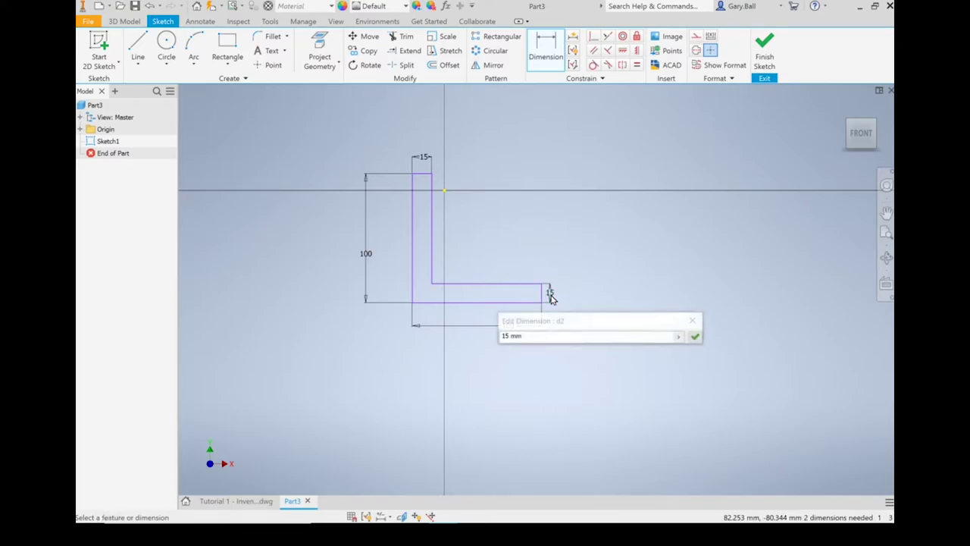
click(510, 335)
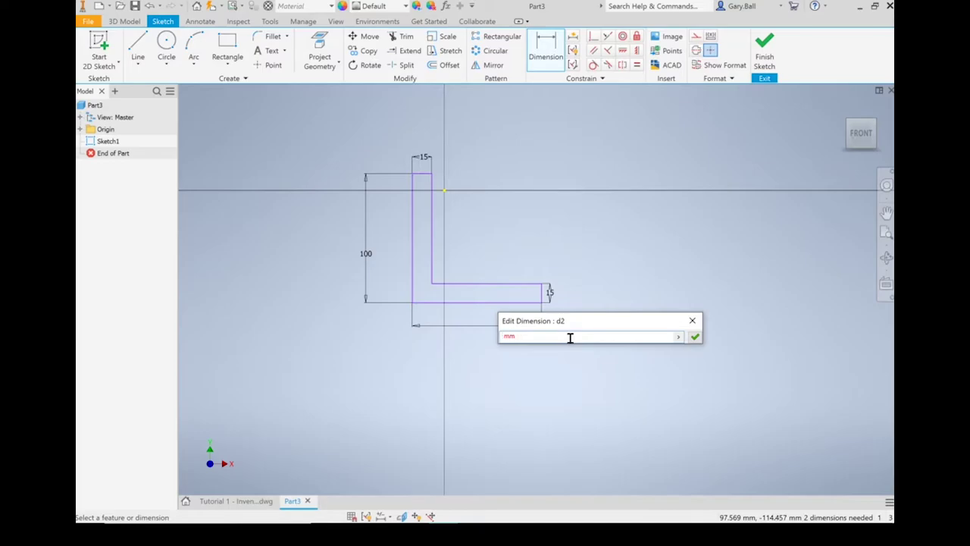
text(20)
key(Return)
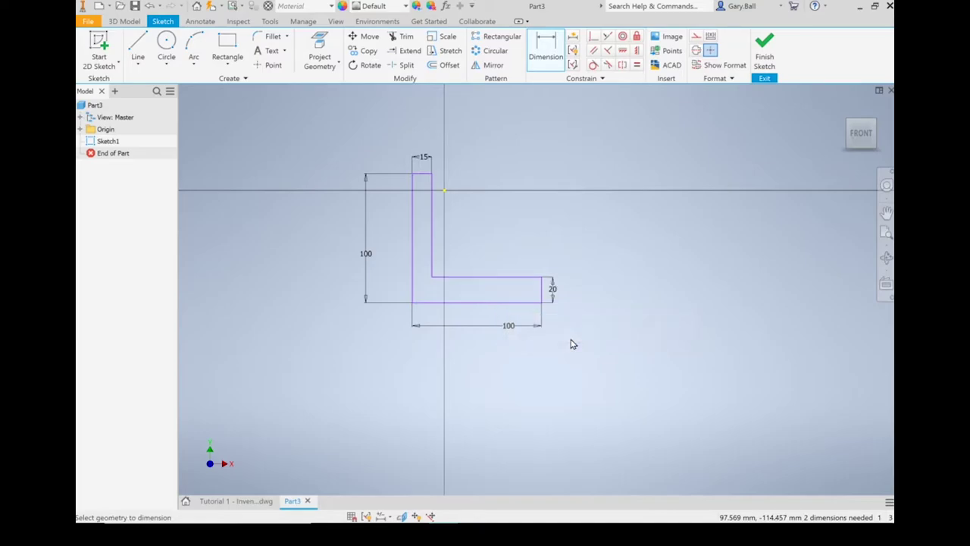
double_click(552, 290)
click(508, 330)
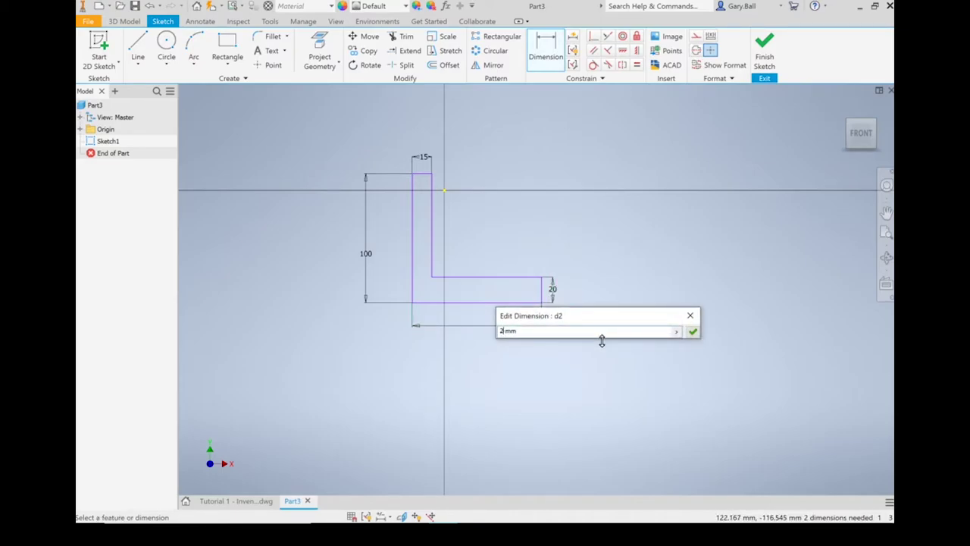
text(15)
key(Return)
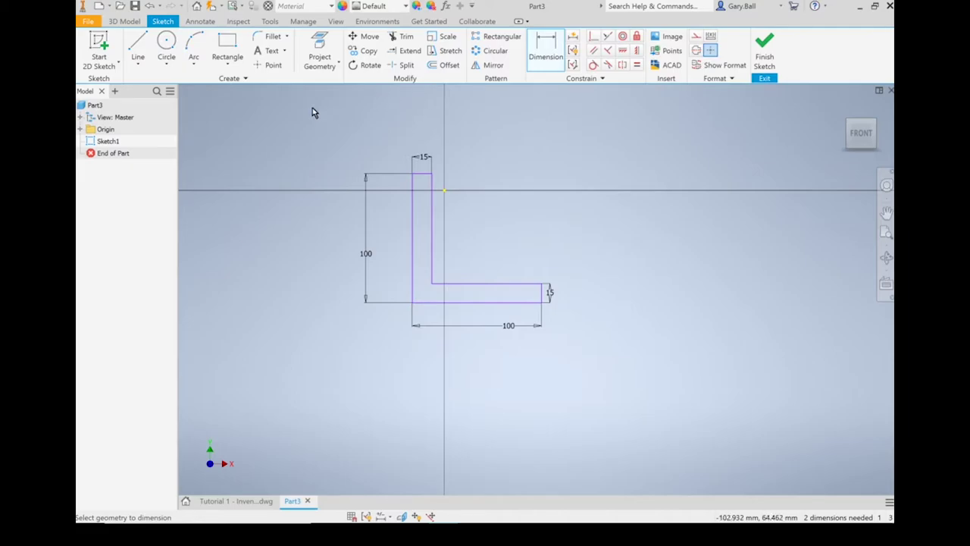
Step: Draw a rectangle about 52 mm wide and 16 mm tall, extending right and down from the vertical leg's top-right corner
click(229, 48)
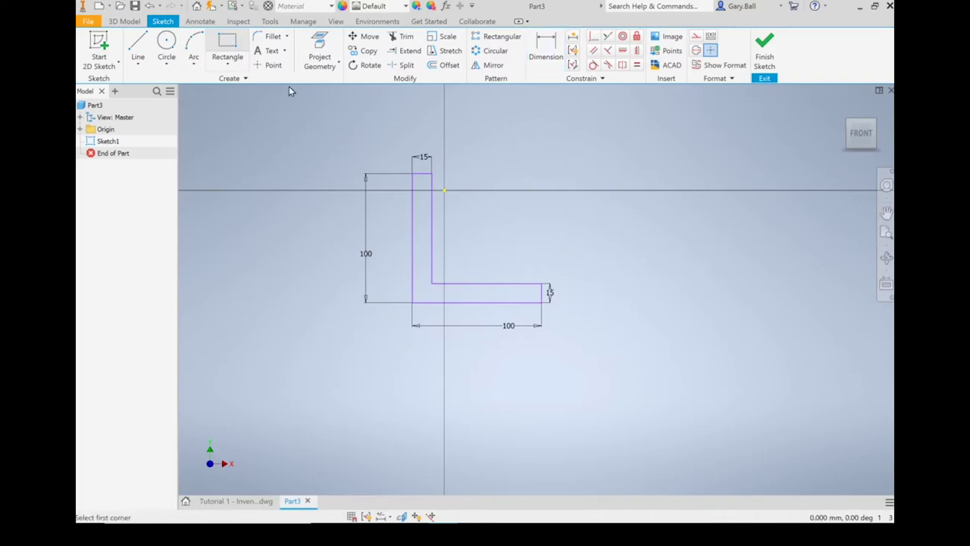
scroll(433, 174, up, 5)
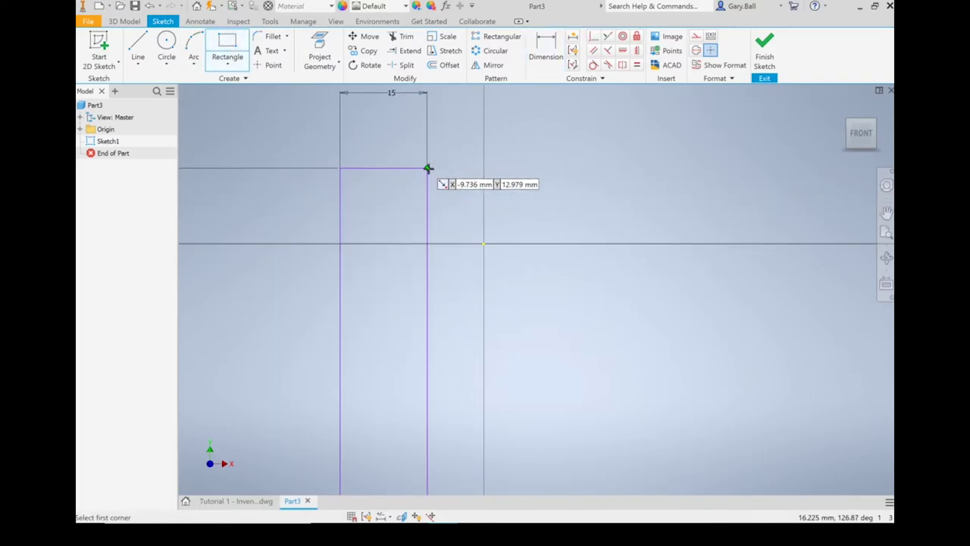
click(427, 168)
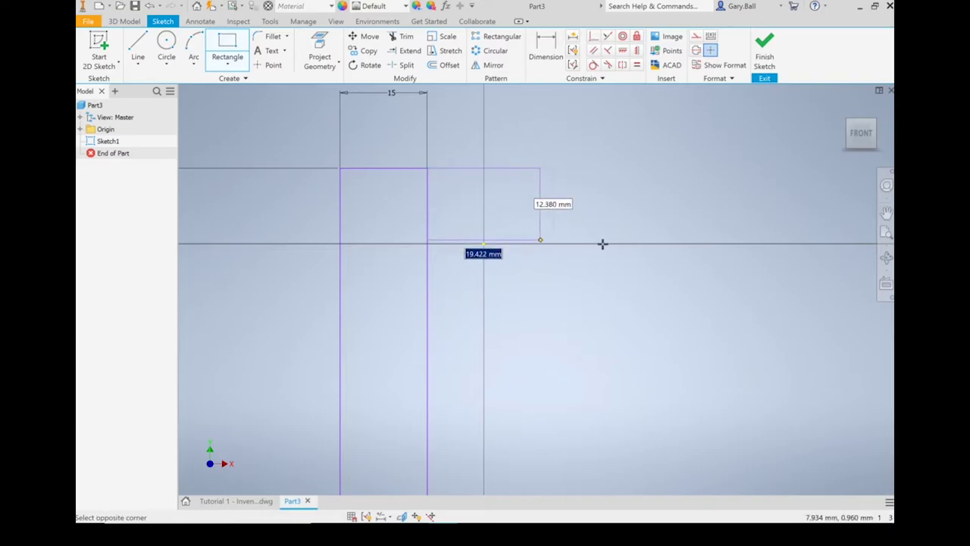
click(731, 262)
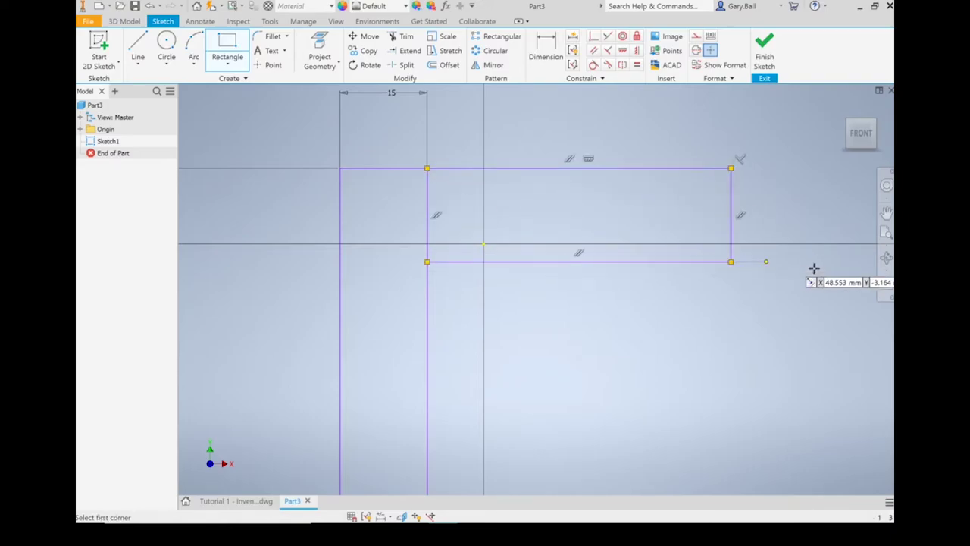
Step: Dimension from the profile's left edge to the new rectangle's right edge and set the distance to 65 mm
click(549, 50)
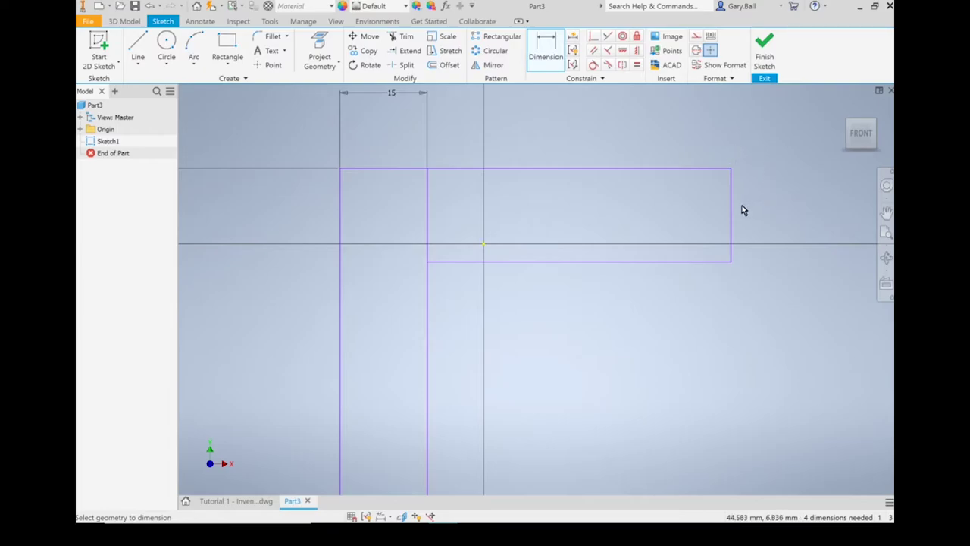
scroll(743, 203, up, 3)
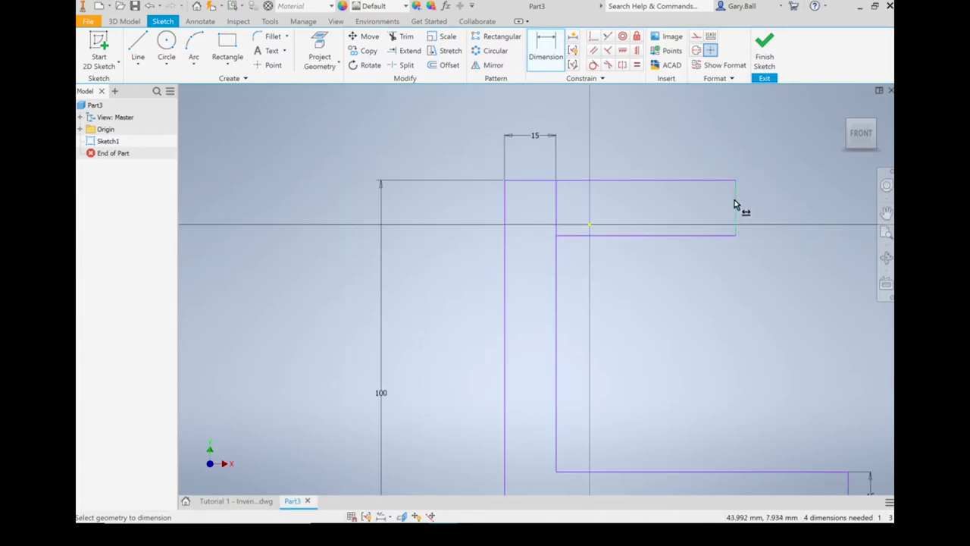
click(504, 216)
click(734, 216)
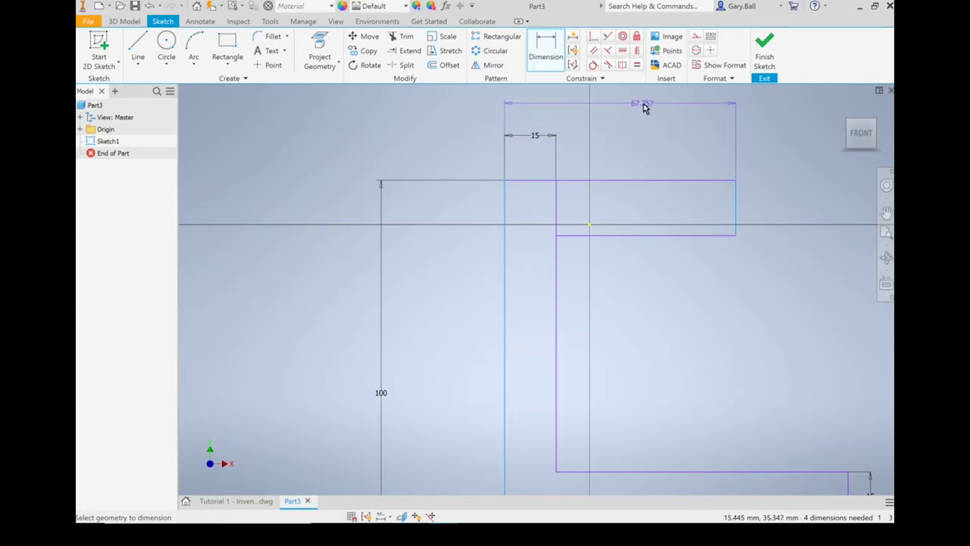
click(644, 108)
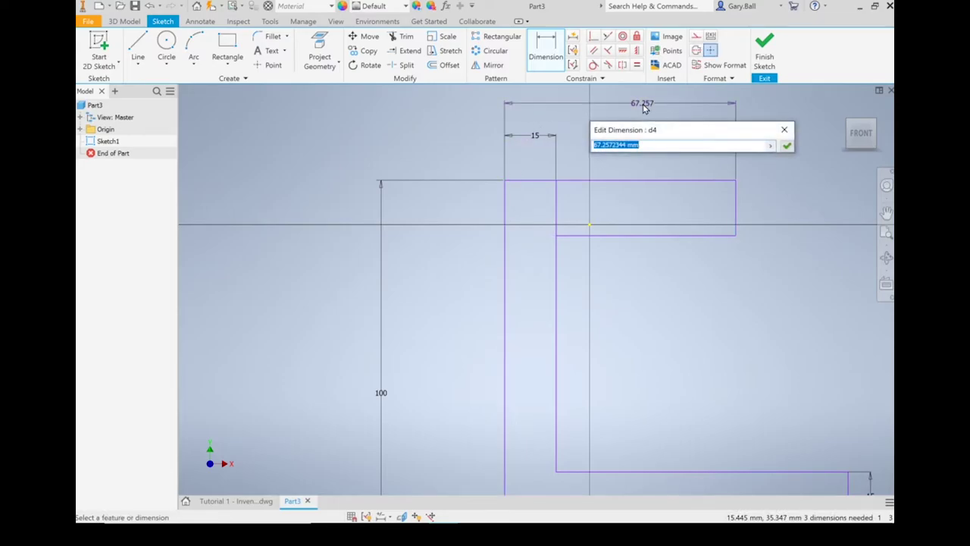
text(65)
key(Return)
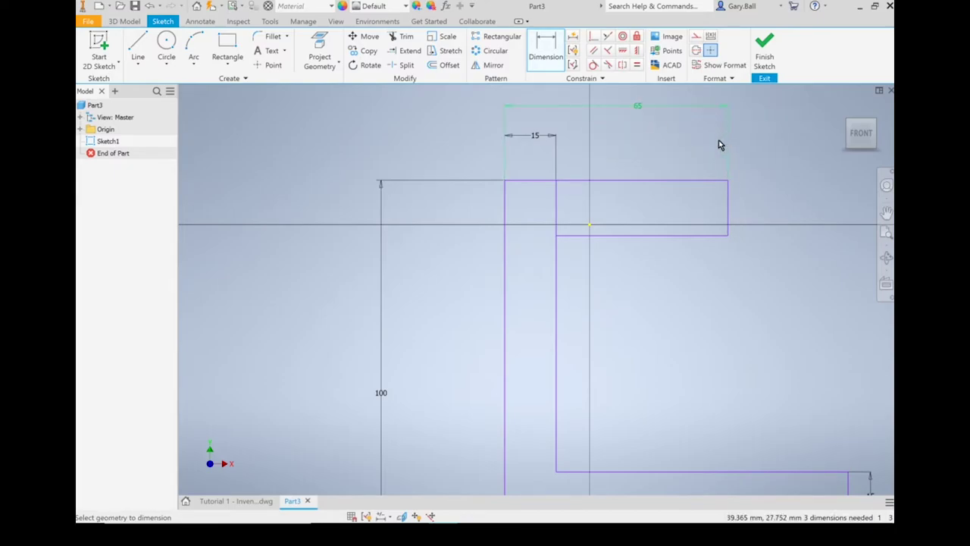
Step: Dimension the rectangle's right edge and set the upper flange's height to 15 mm
click(730, 205)
click(787, 200)
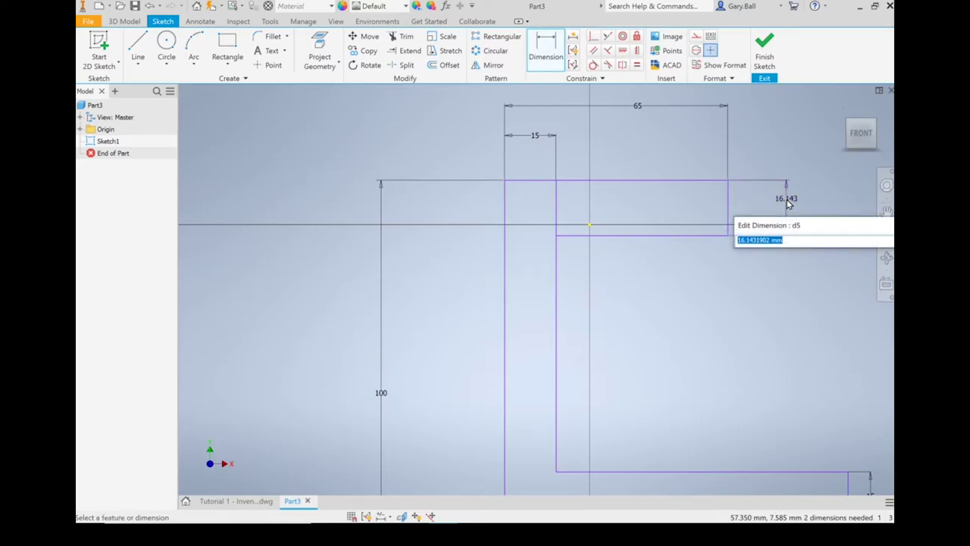
text(15)
key(Return)
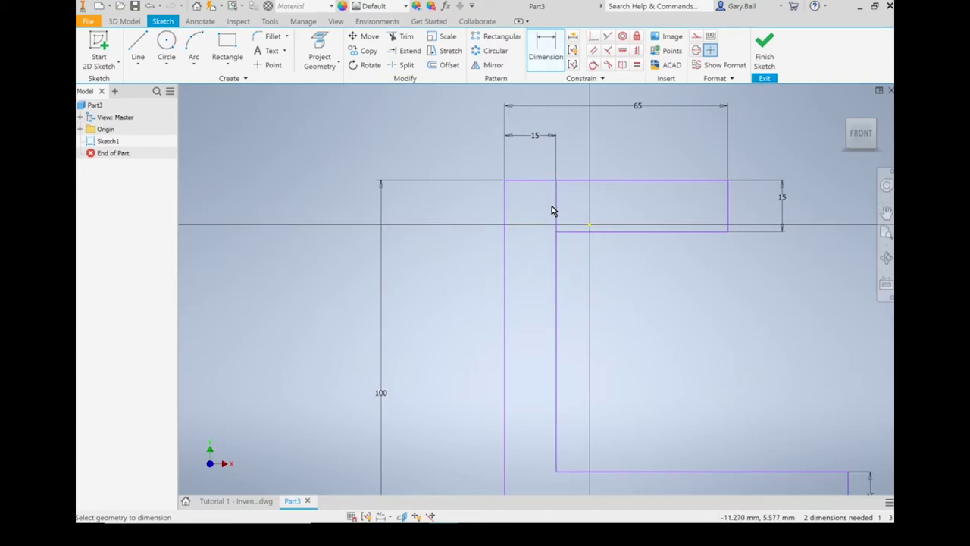
Step: Trim the rectangle's left edge where it overlaps the inner line of the vertical leg
click(407, 40)
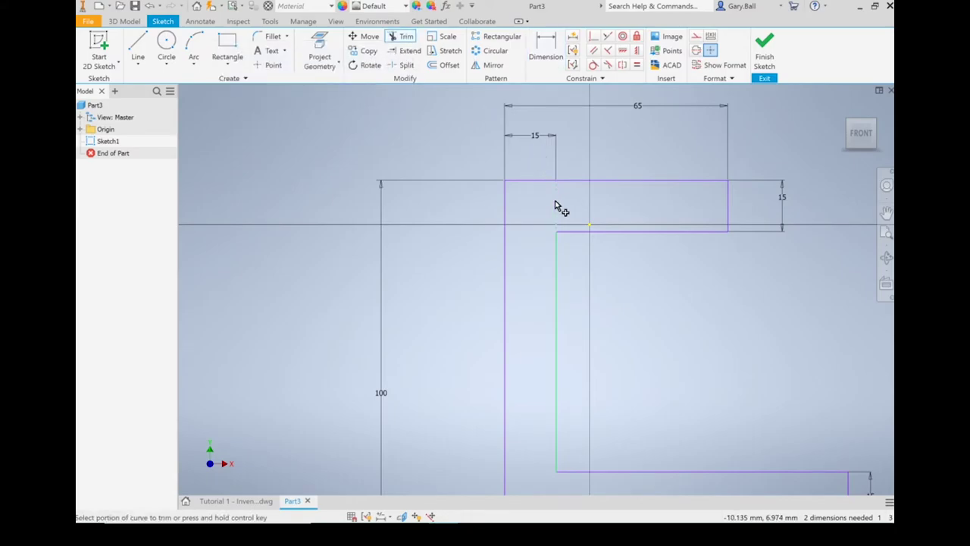
scroll(554, 202, up, 5)
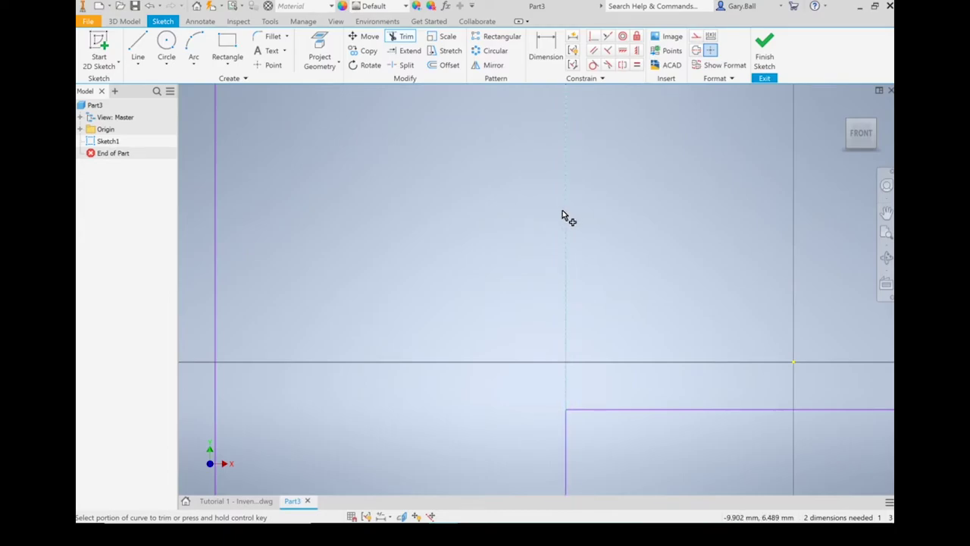
click(565, 217)
scroll(656, 233, up, 1)
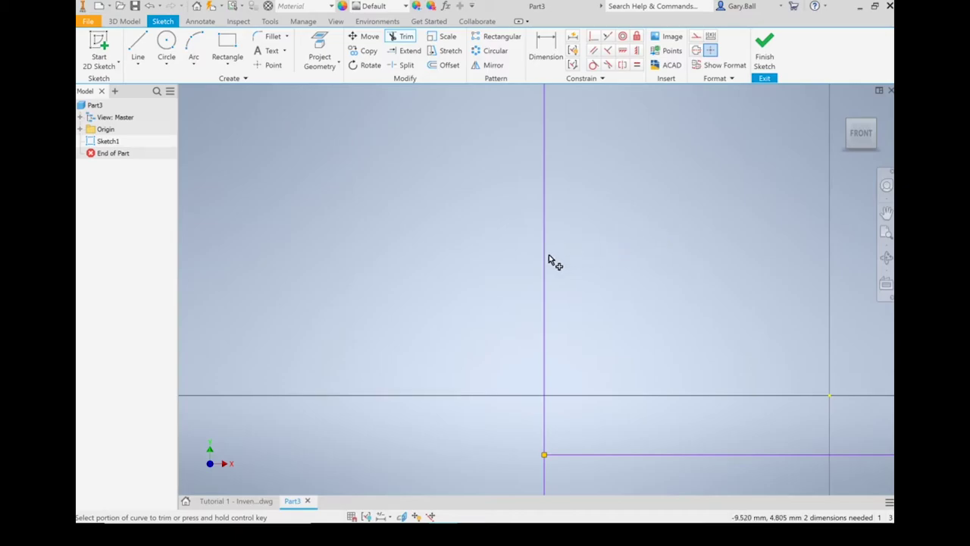
Step: Delete the 15 mm width dimension above the vertical leg, which is attached to the line being trimmed
click(545, 261)
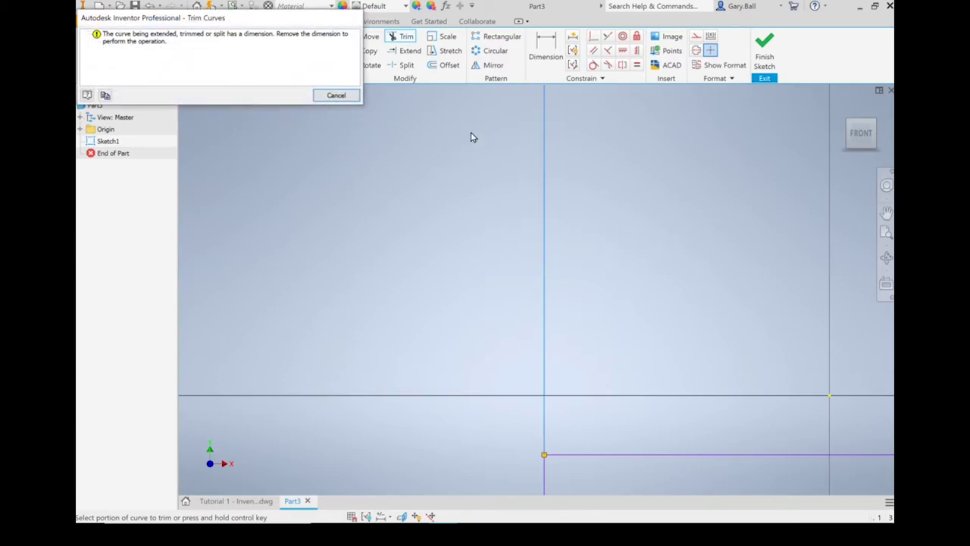
click(332, 99)
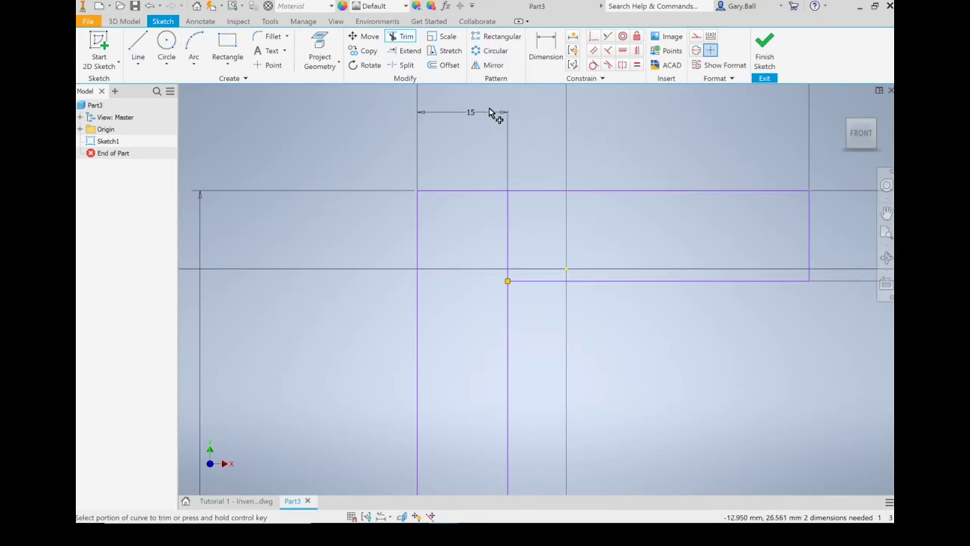
key(Escape)
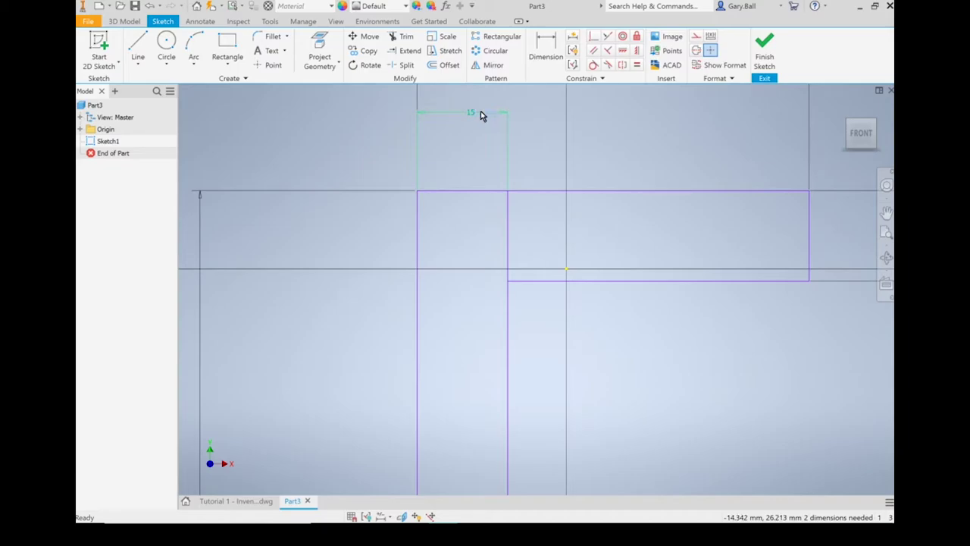
key(Delete)
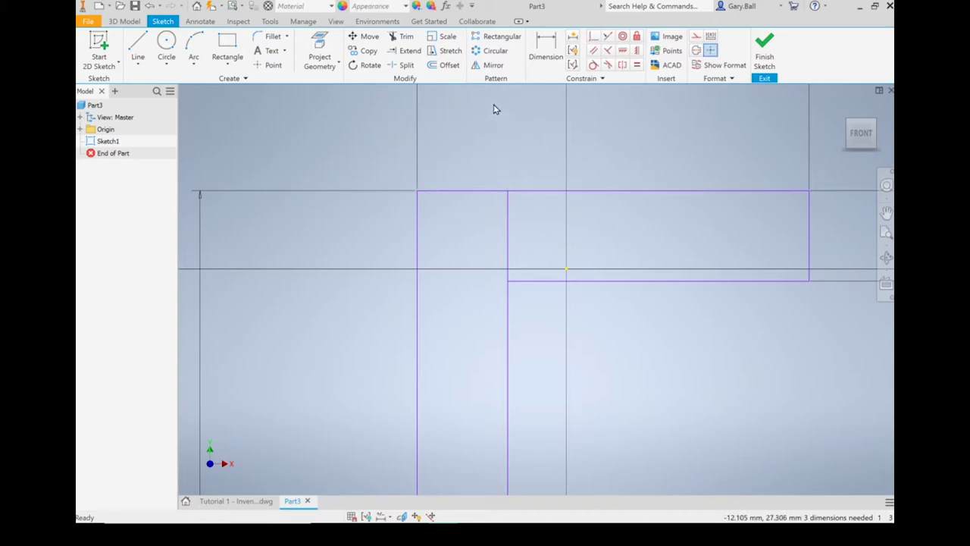
Step: Trim the remaining line segment separating the vertical leg from the upper flange
click(403, 36)
click(508, 240)
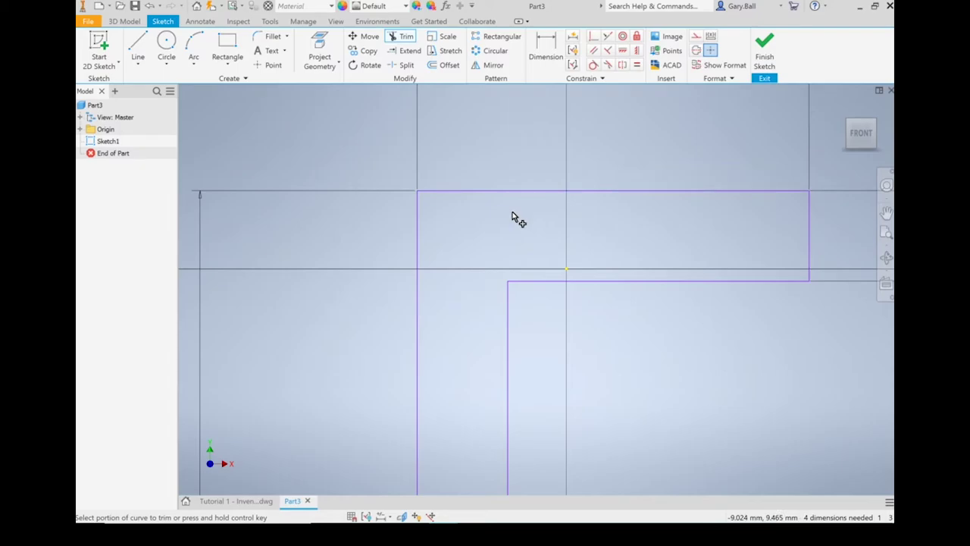
scroll(512, 212, down, 3)
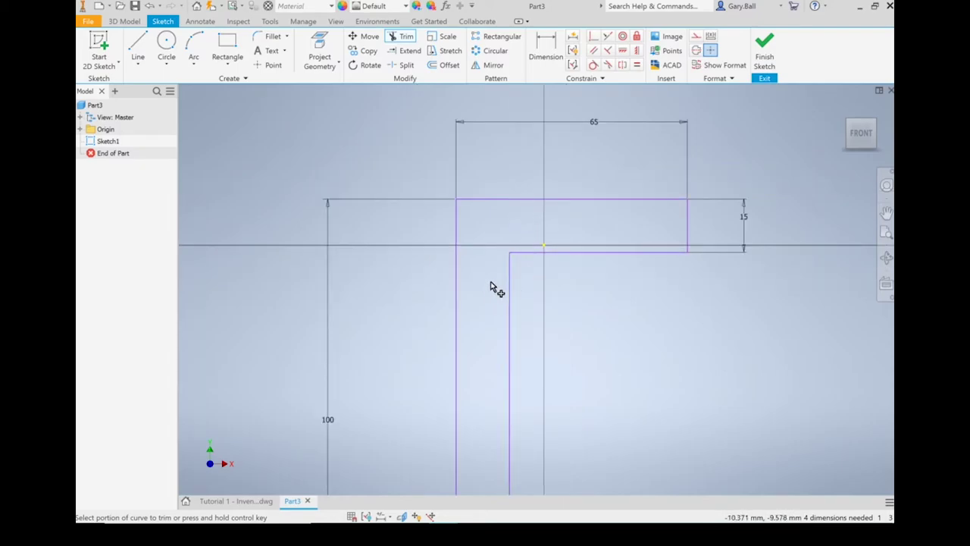
Step: Dimension the vertical leg's width between its outer and inner lines as 15 mm
click(543, 48)
click(509, 324)
click(455, 337)
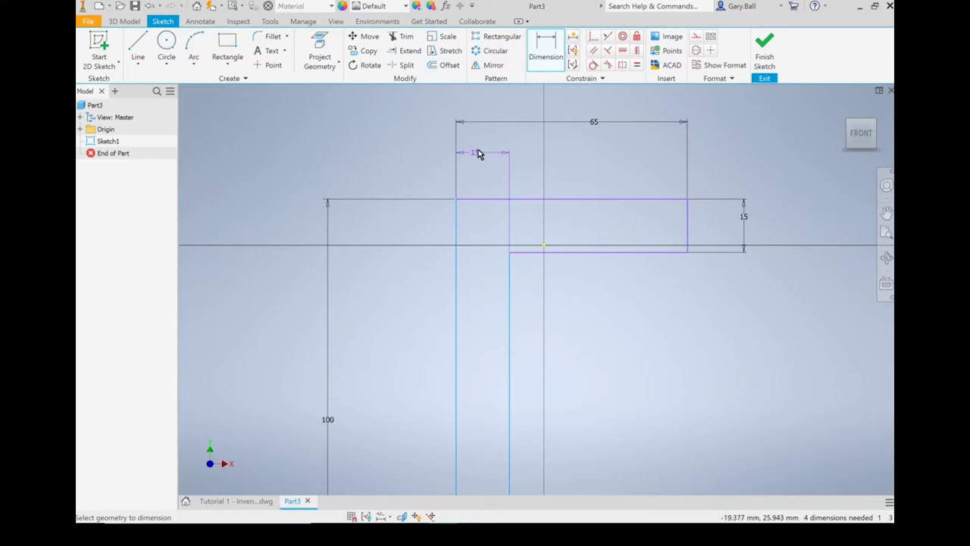
click(478, 147)
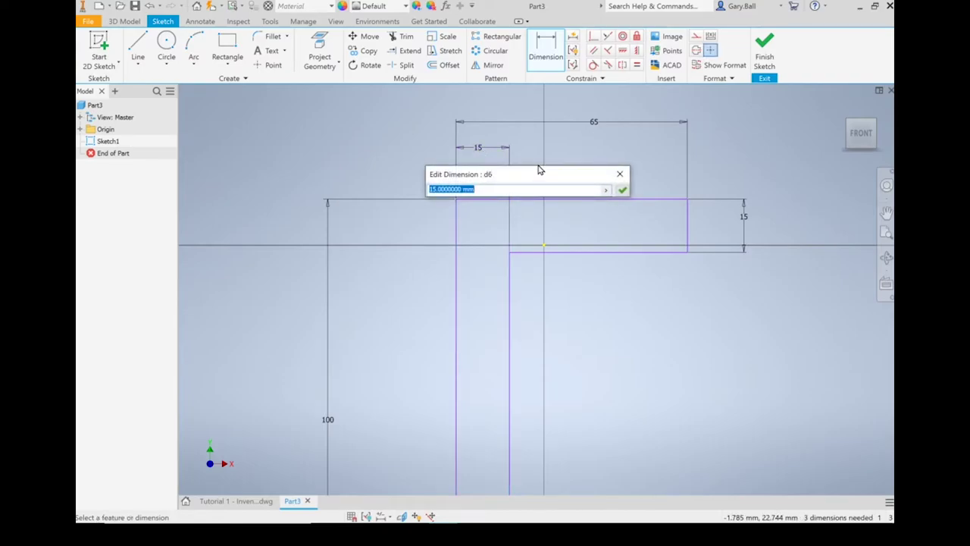
key(Return)
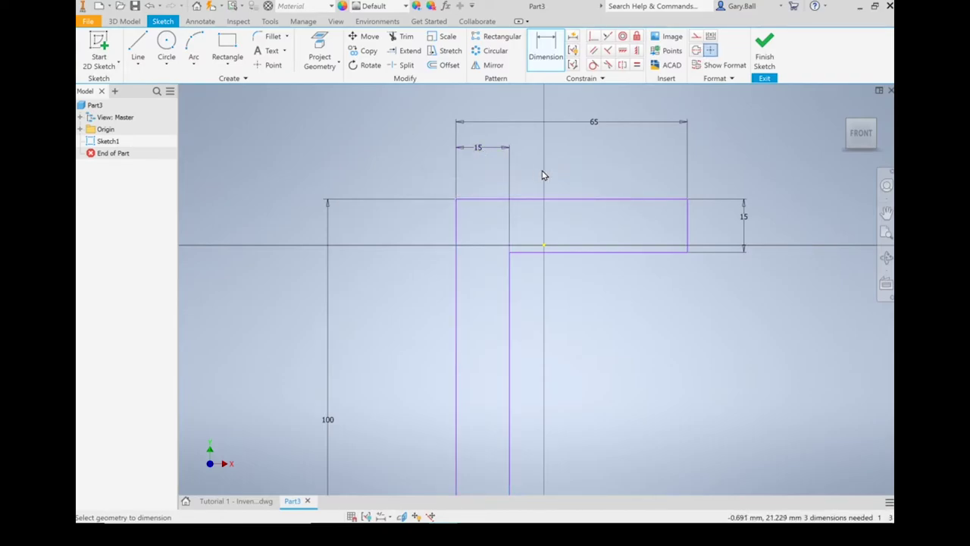
Step: Finish the C-shaped profile sketch and show it in the isometric home view
scroll(537, 318, up, 5)
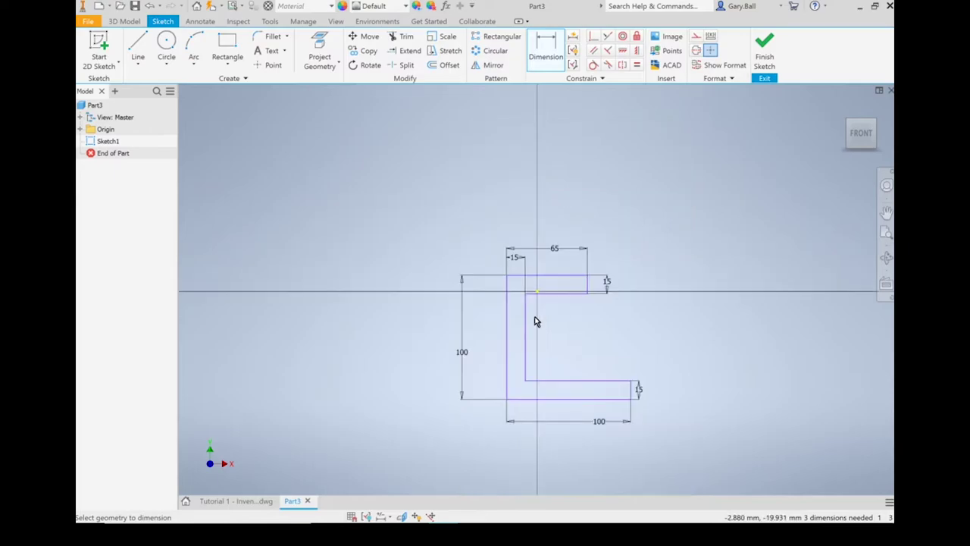
scroll(497, 402, down, 3)
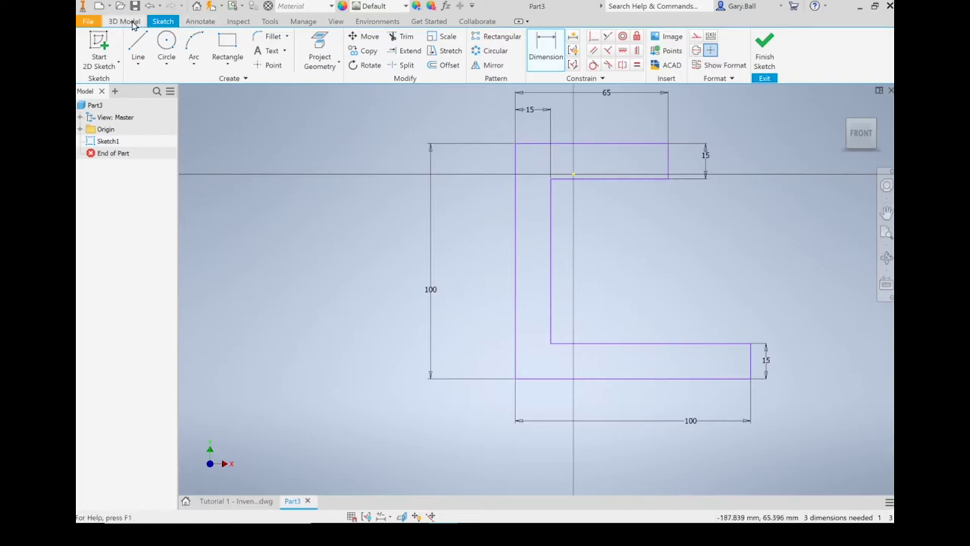
click(132, 24)
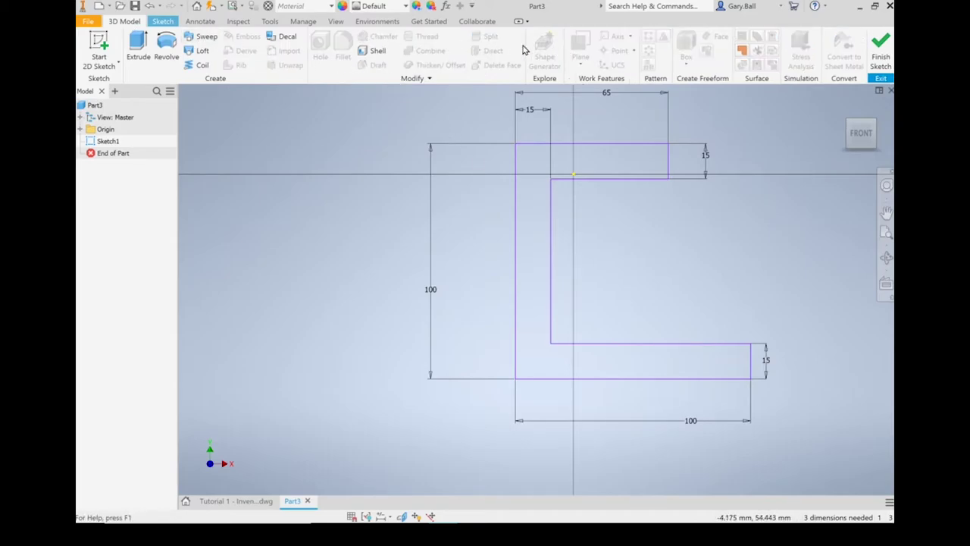
click(162, 21)
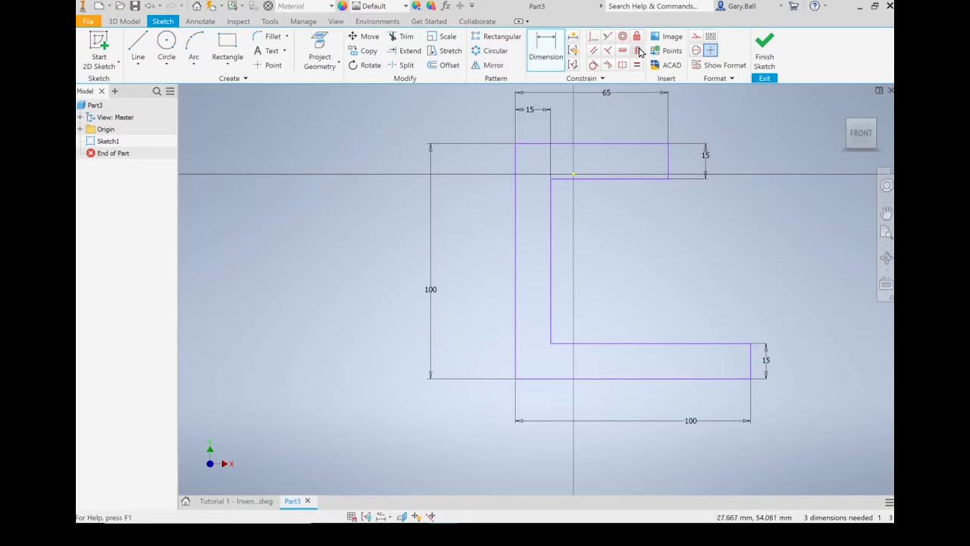
click(765, 45)
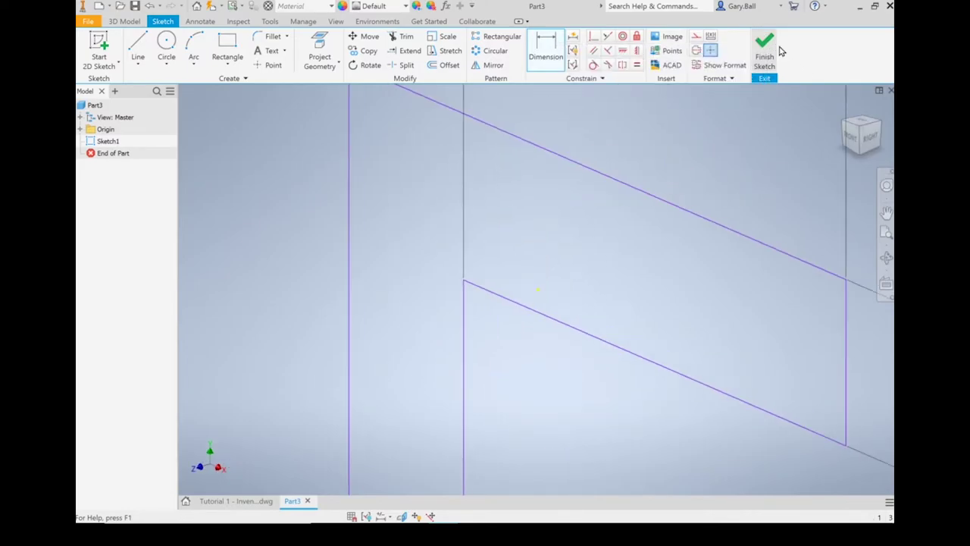
scroll(660, 193, down, 5)
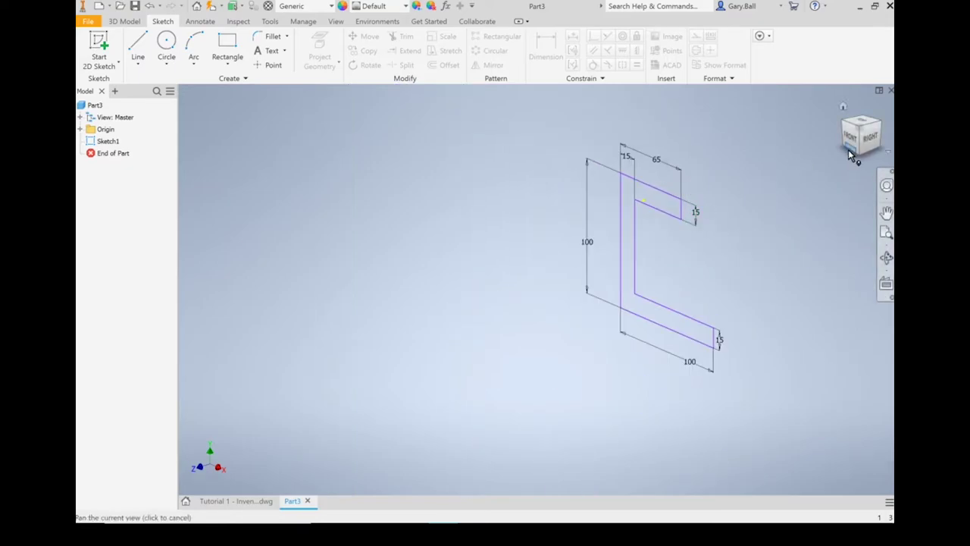
key(F2)
click(846, 111)
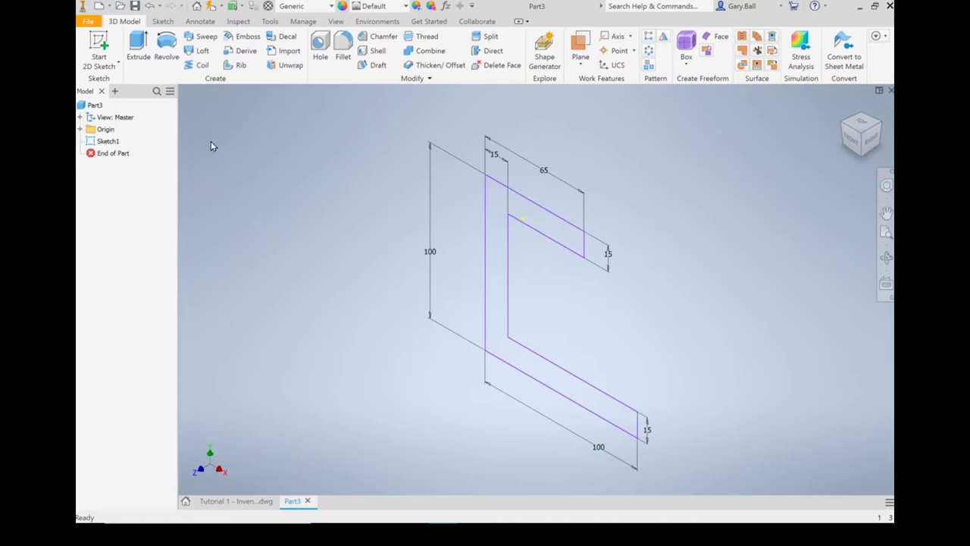
Step: Extrude the C-shaped profile 40 mm in the default direction, after previewing the flipped, symmetric and asymmetric directions
click(140, 44)
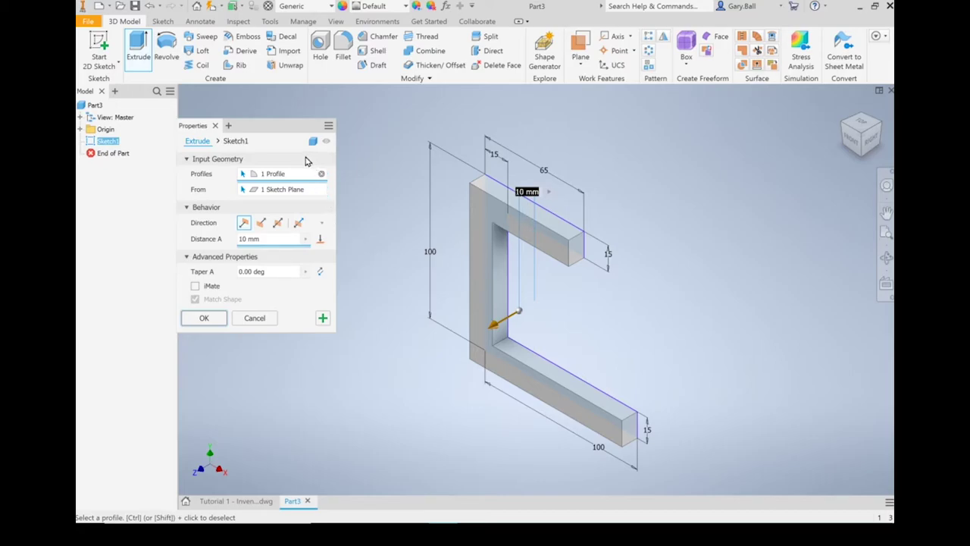
click(263, 223)
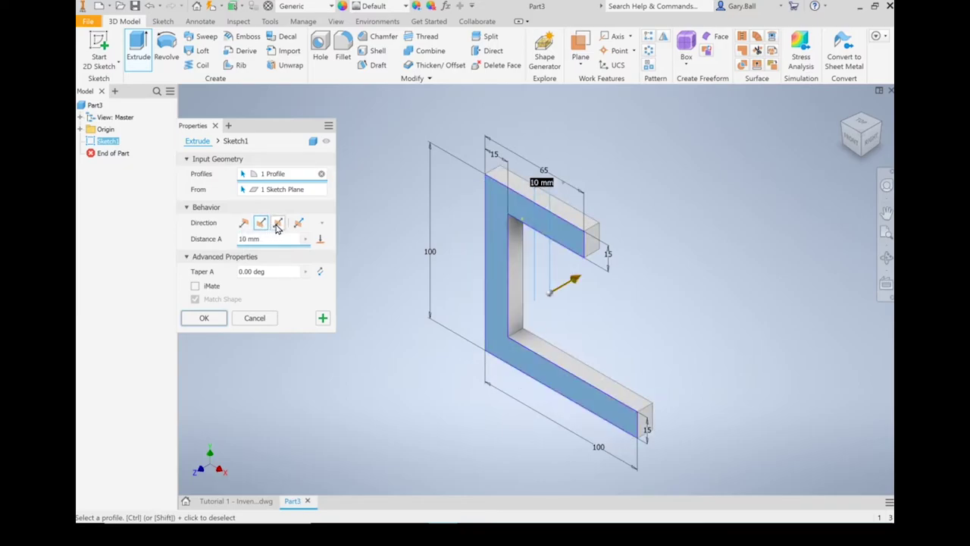
click(277, 224)
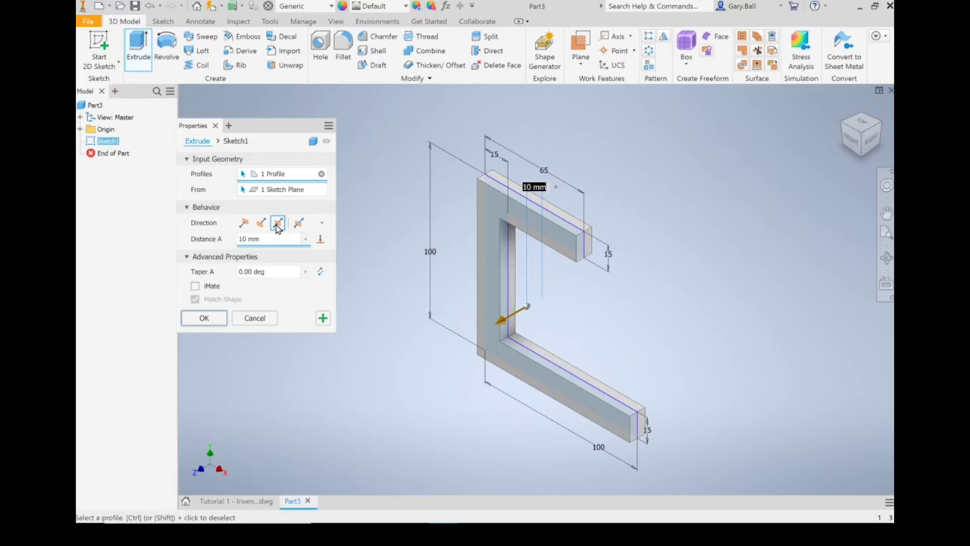
click(299, 225)
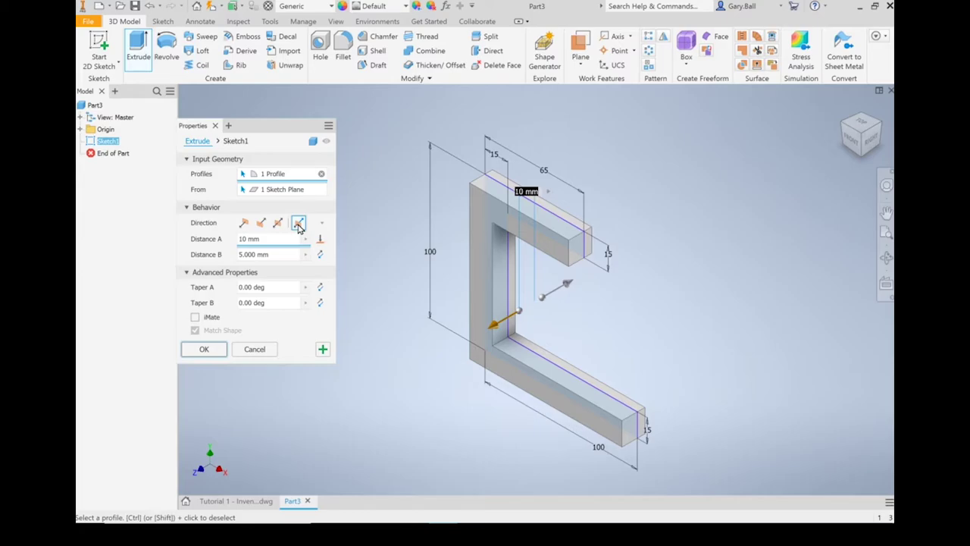
click(244, 223)
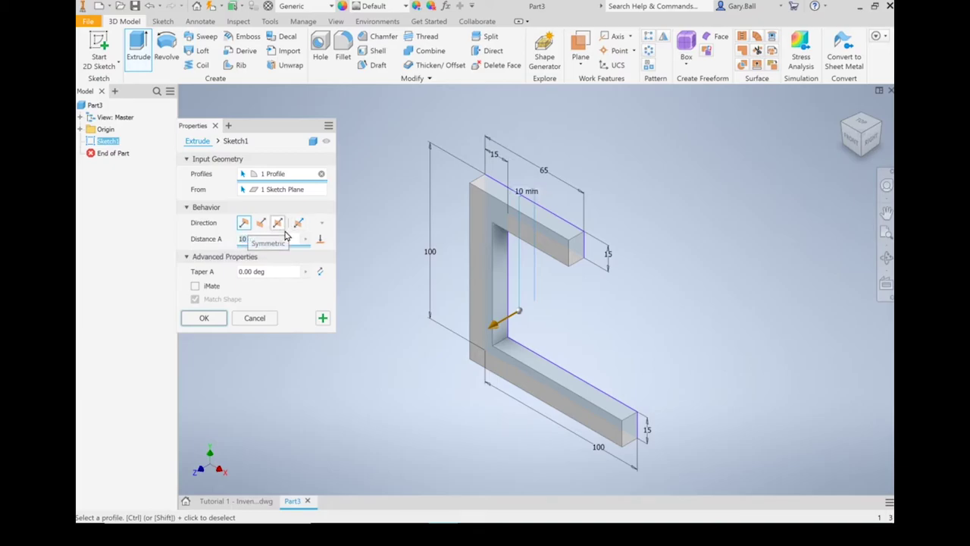
text(40)
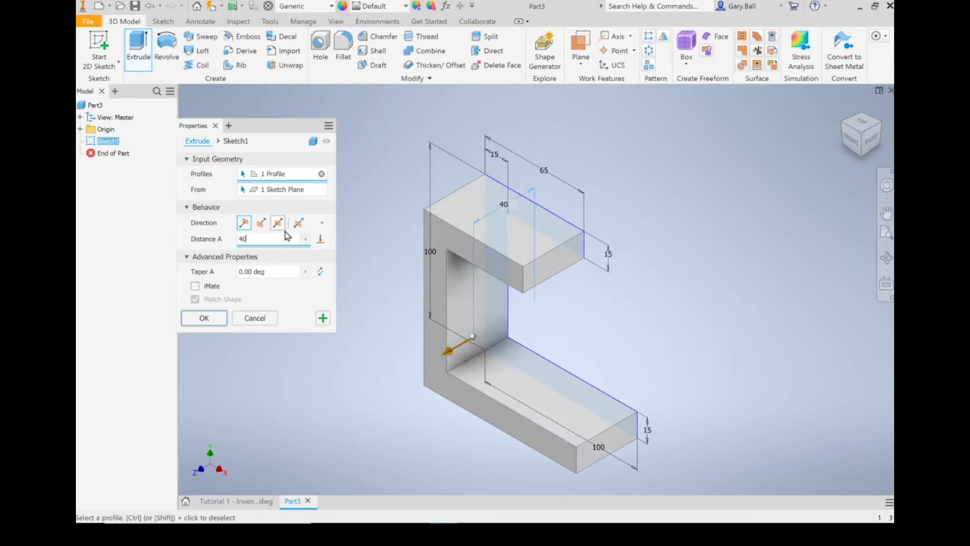
click(204, 318)
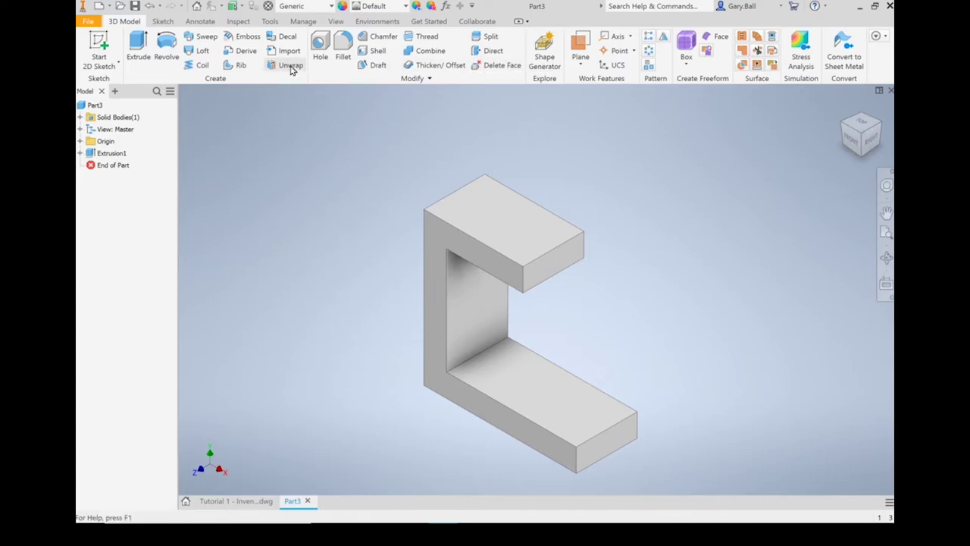
Step: Fillet the two vertical corner edges at the upper flange's free end with a 10 mm radius
click(343, 49)
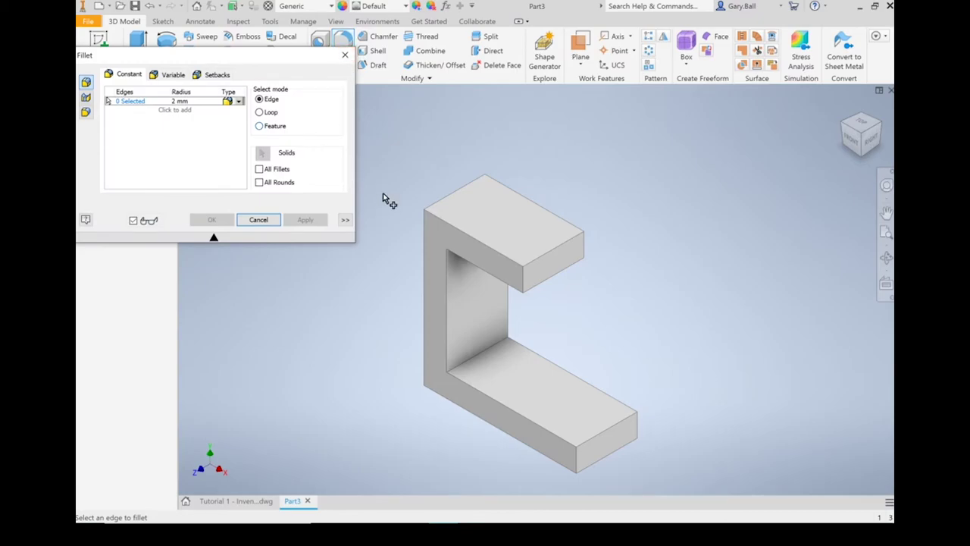
click(522, 283)
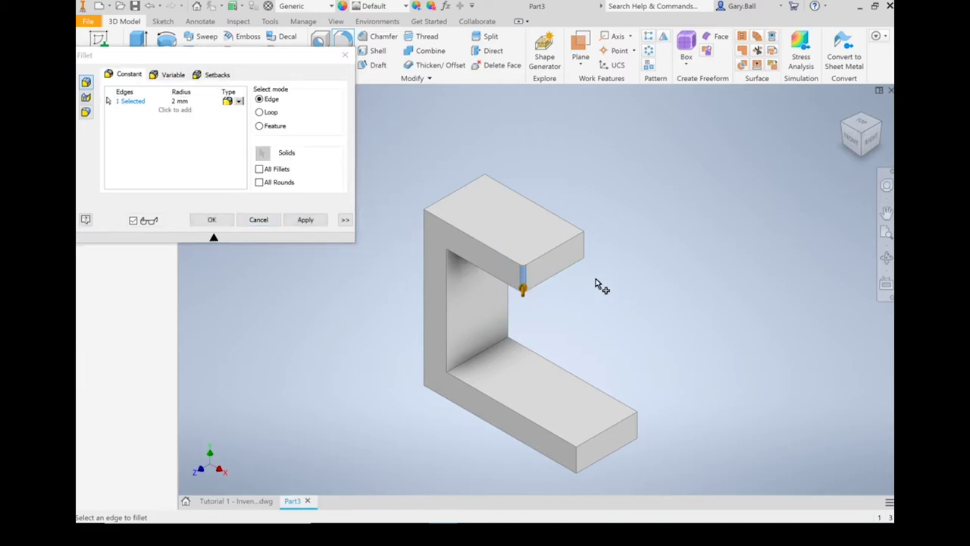
click(585, 249)
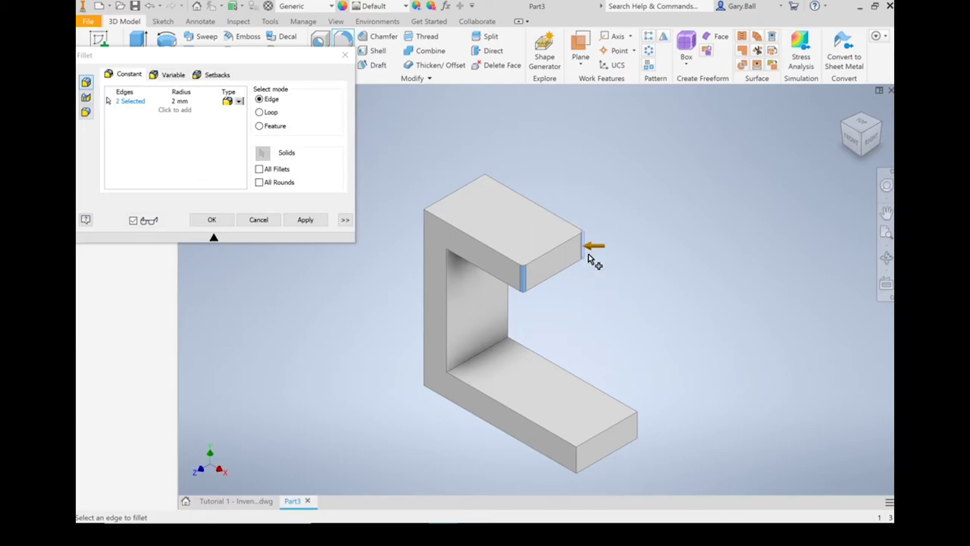
click(181, 102)
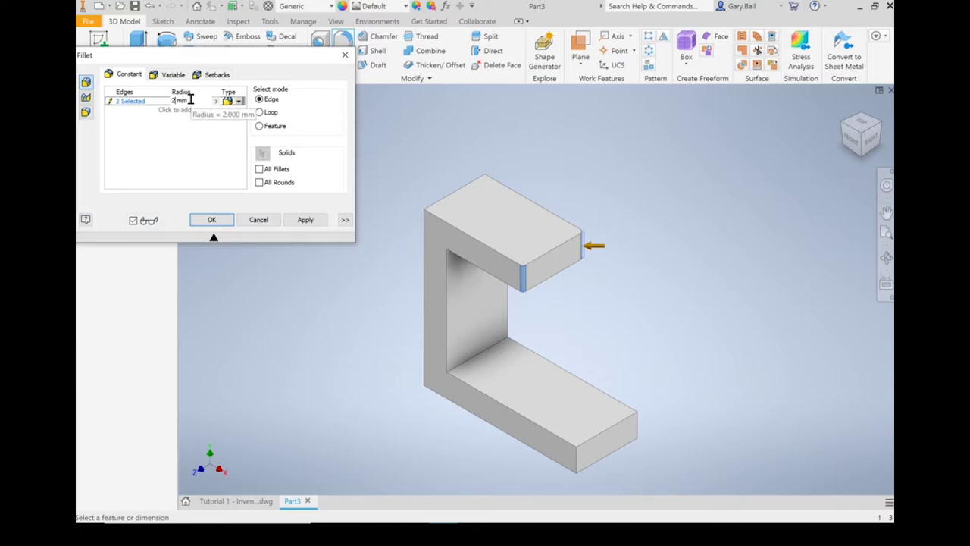
key(BackSpace)
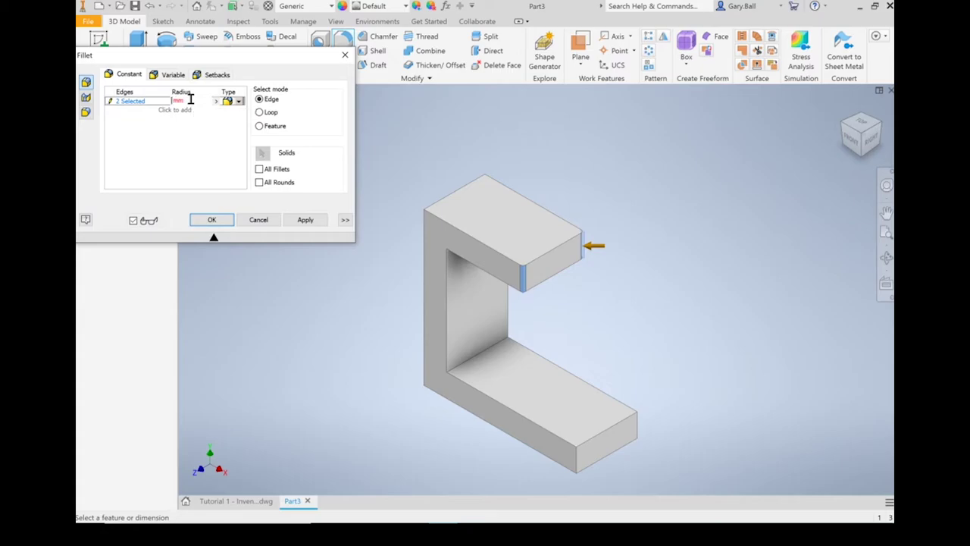
text(5)
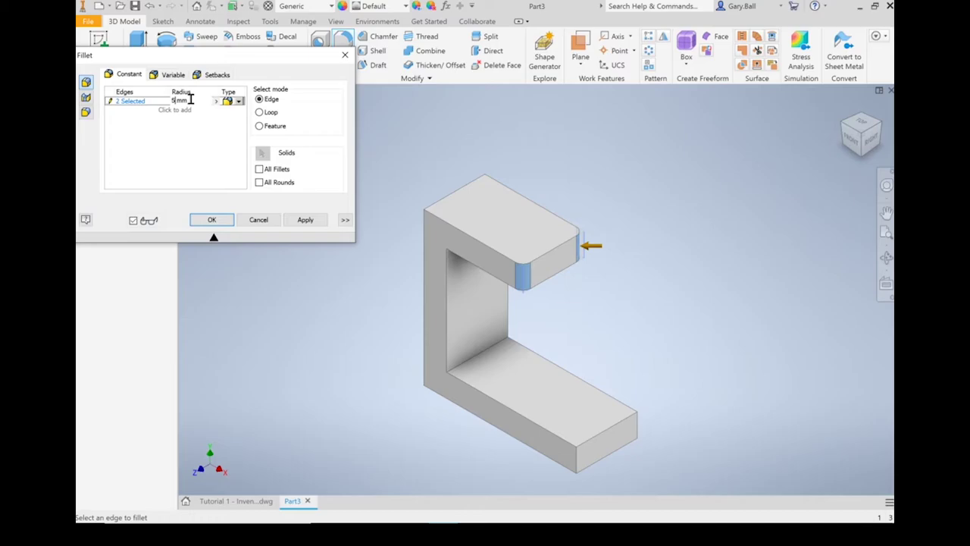
text(10)
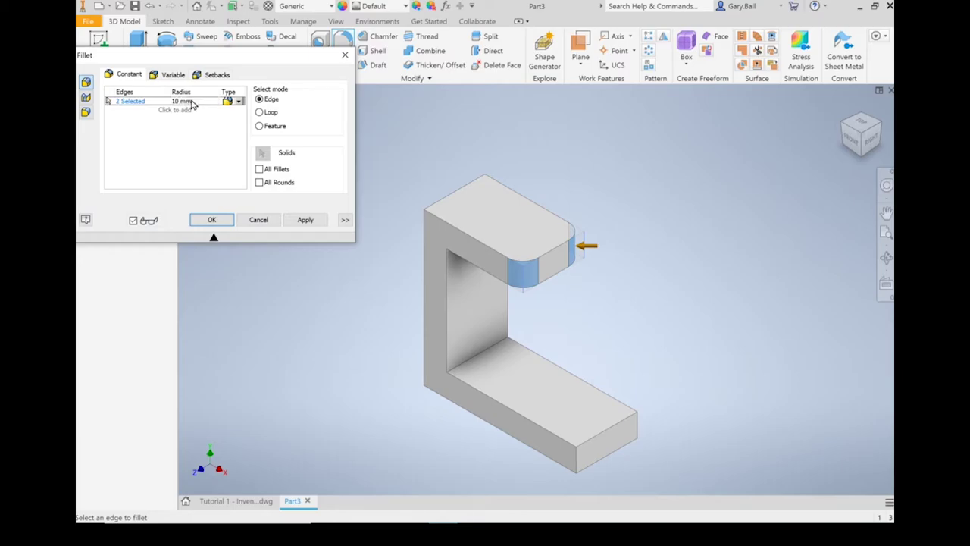
click(306, 220)
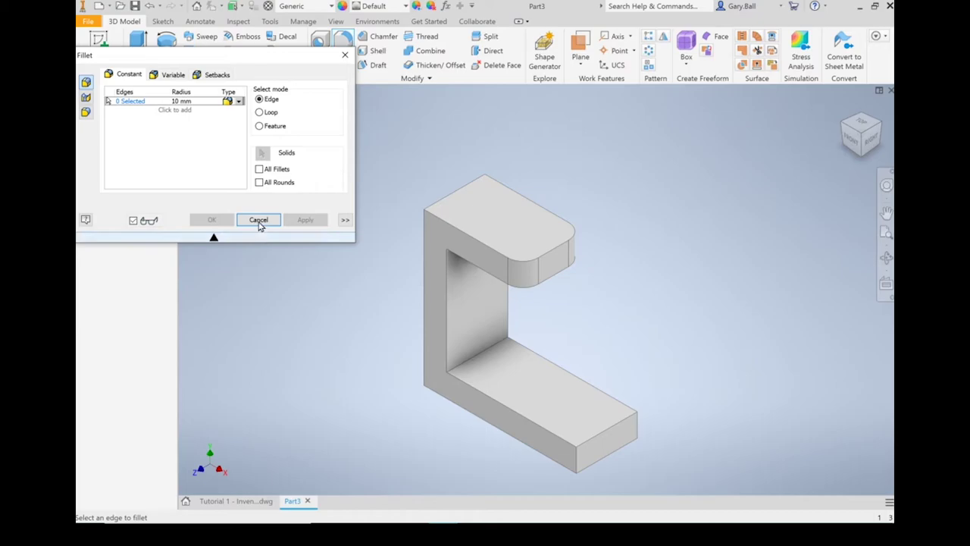
click(258, 222)
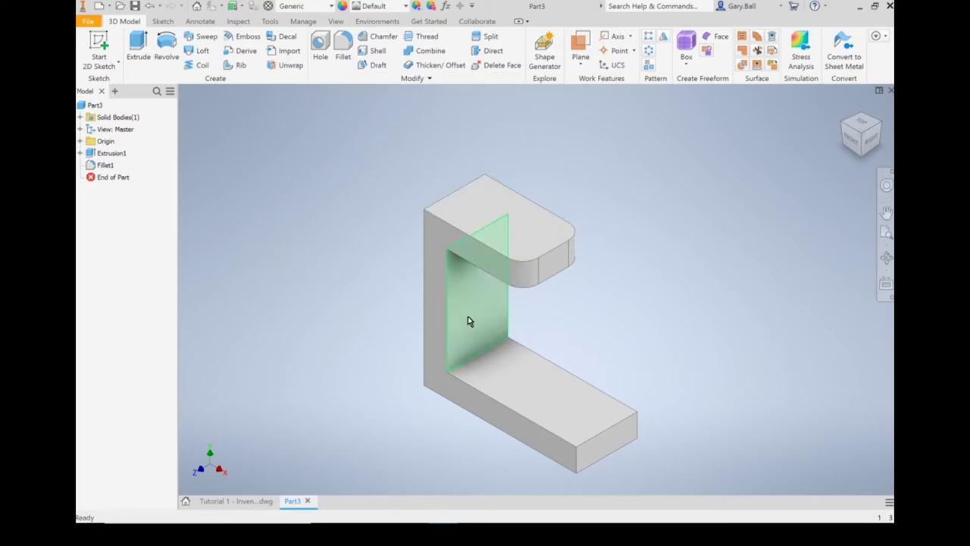
Step: Fillet the two vertical corner edges at the lower flange's free end with a 20 mm radius
click(343, 49)
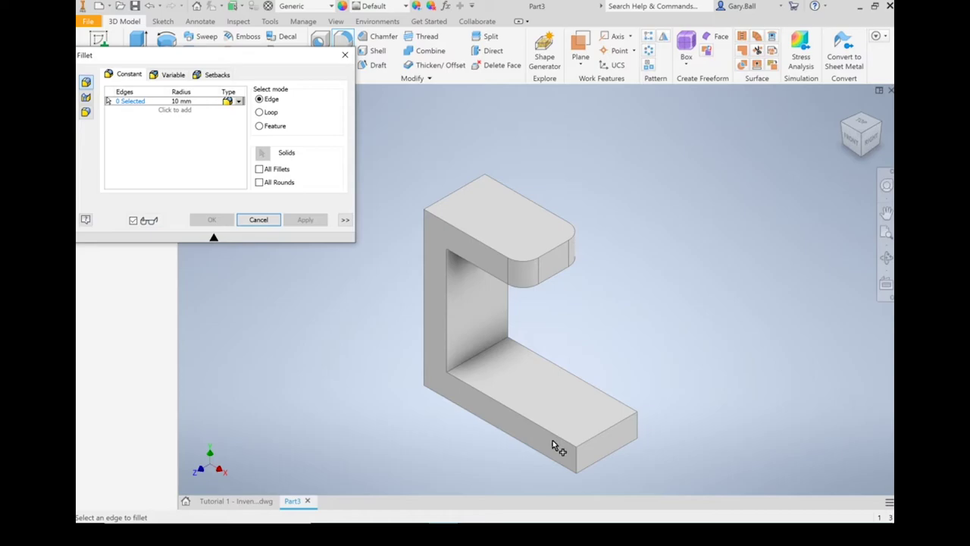
click(579, 462)
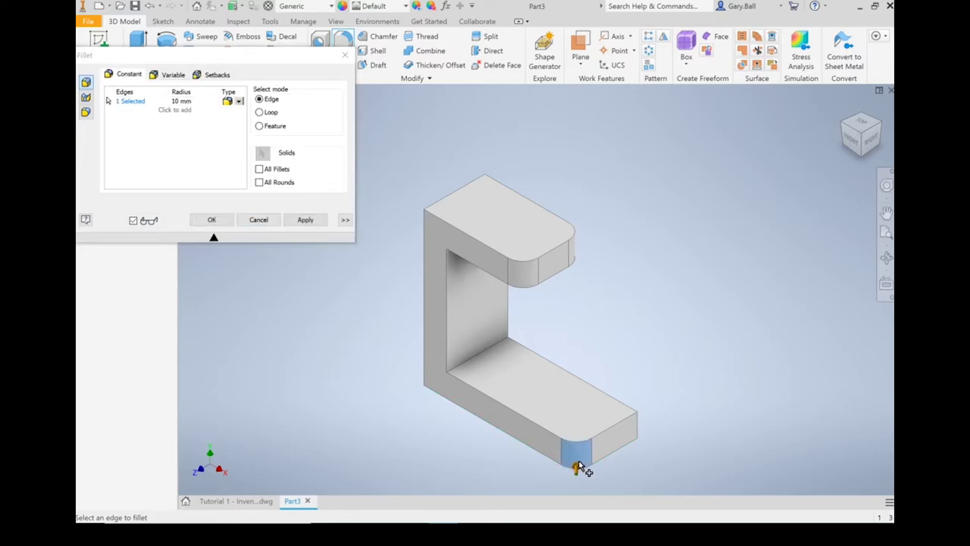
click(637, 429)
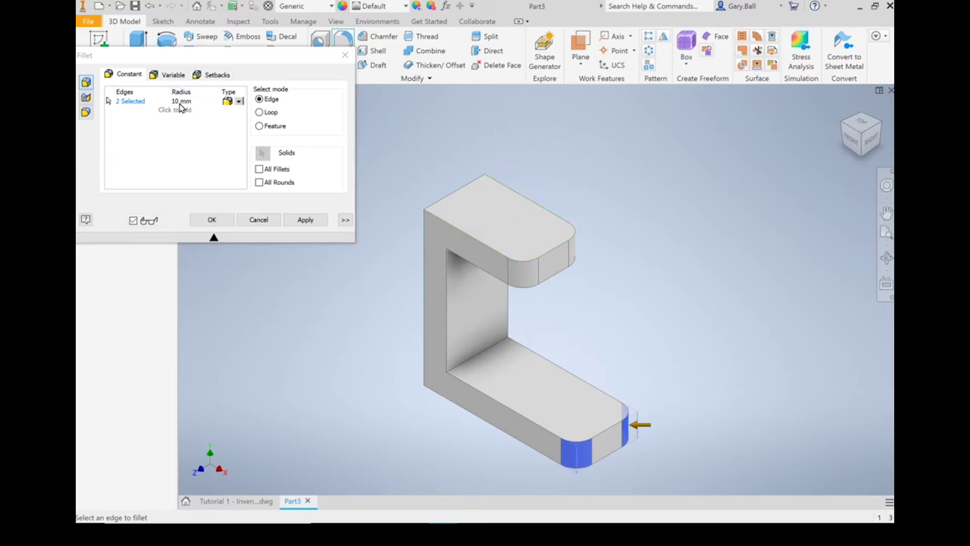
click(175, 102)
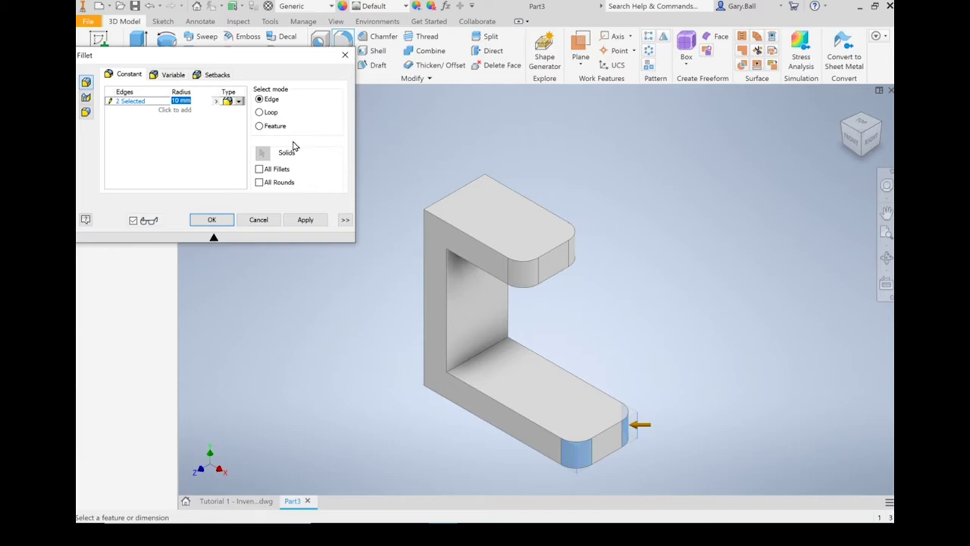
text(20)
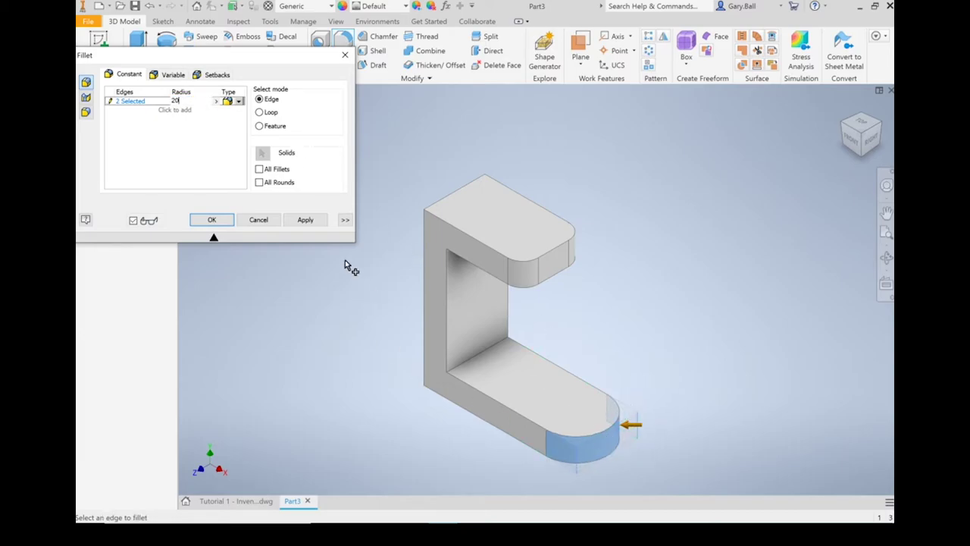
click(311, 220)
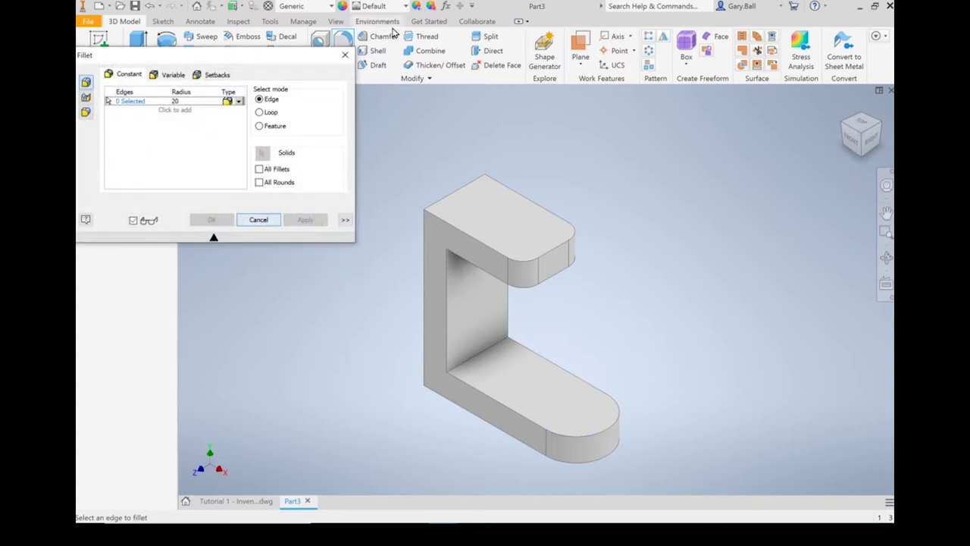
click(345, 44)
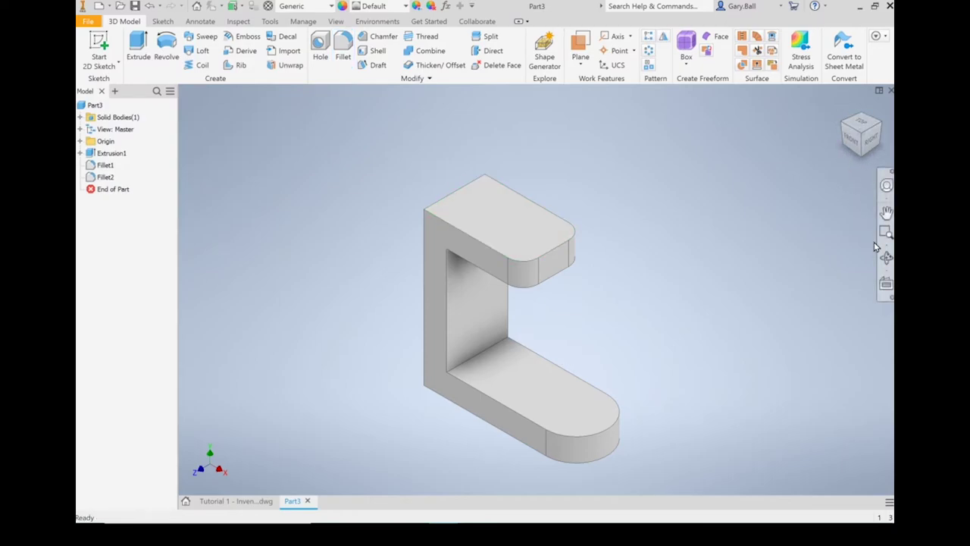
Step: Examine the filleted bracket from the top, the upper front and the corner, and return to the isometric home view
click(860, 131)
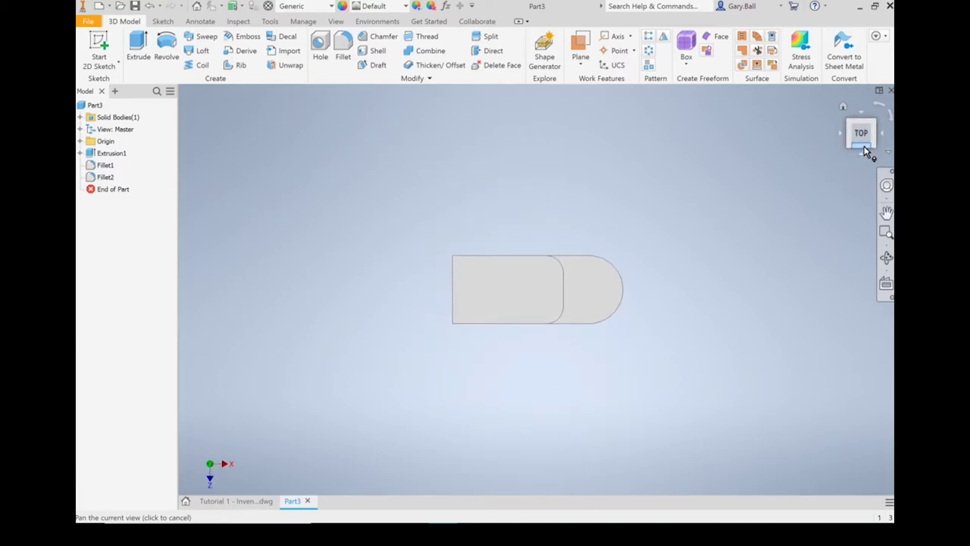
click(863, 146)
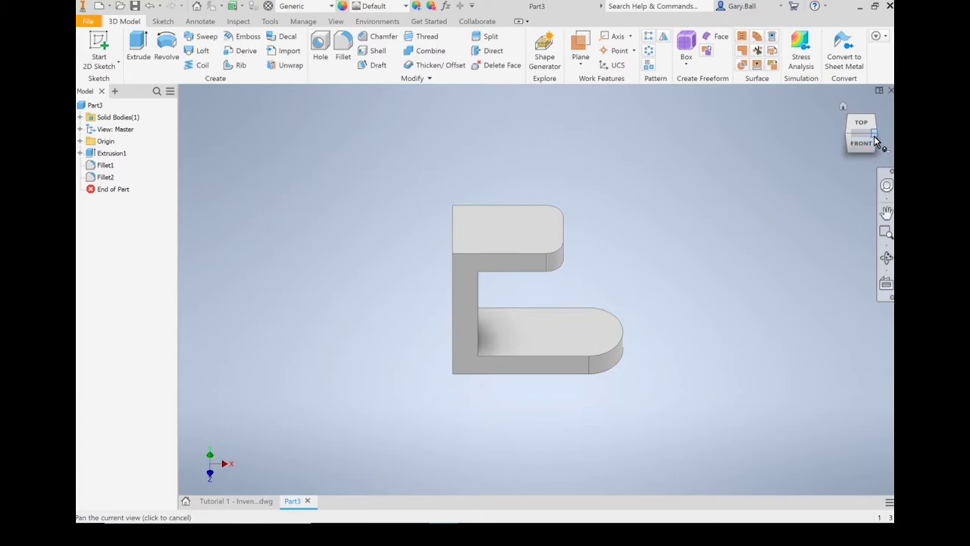
click(876, 140)
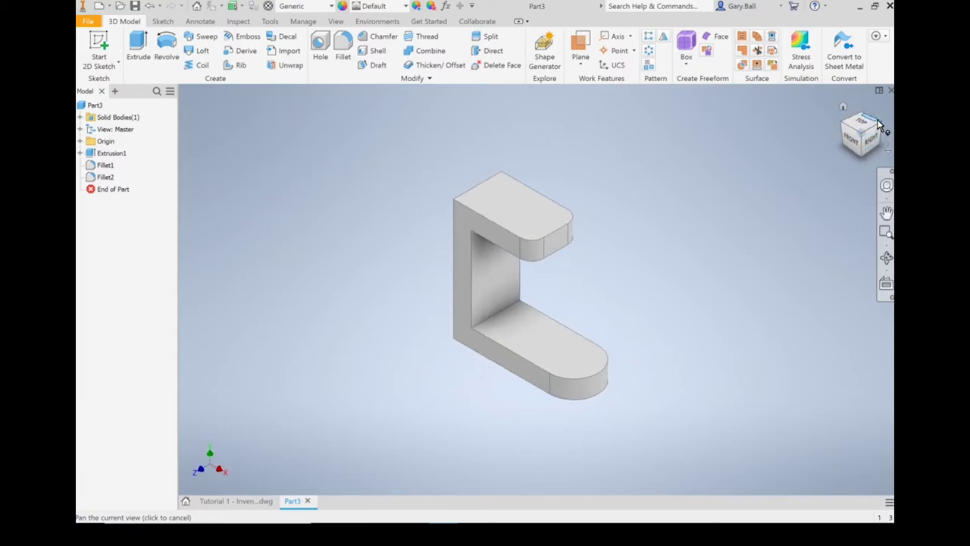
drag(873, 125, 805, 165)
click(874, 129)
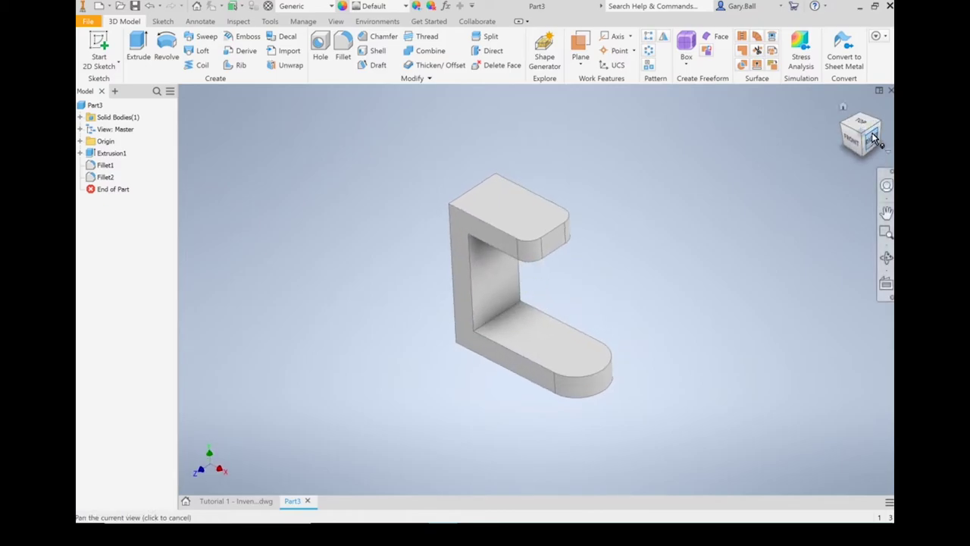
click(845, 108)
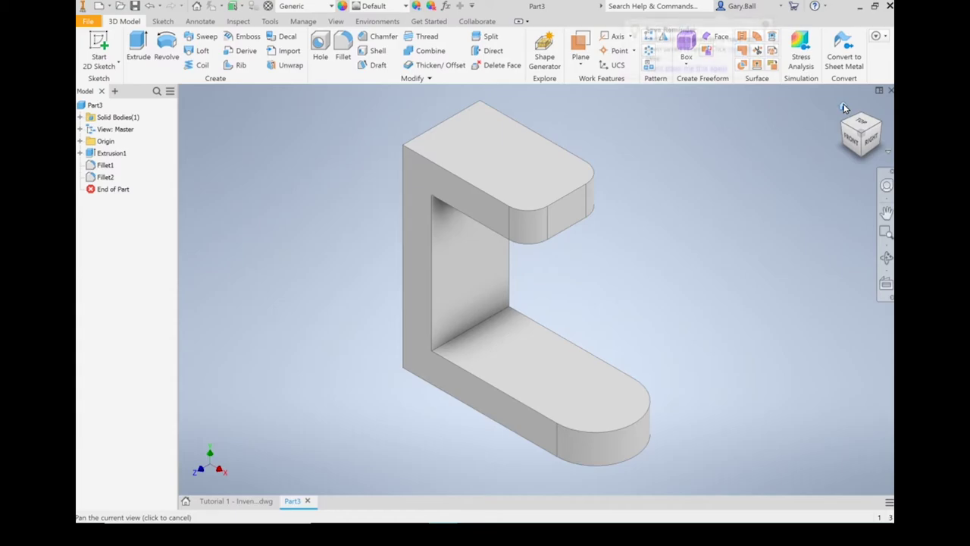
Step: Inspect the bracket from its underside and other angles with free rotation and panning, restoring the home view
click(886, 259)
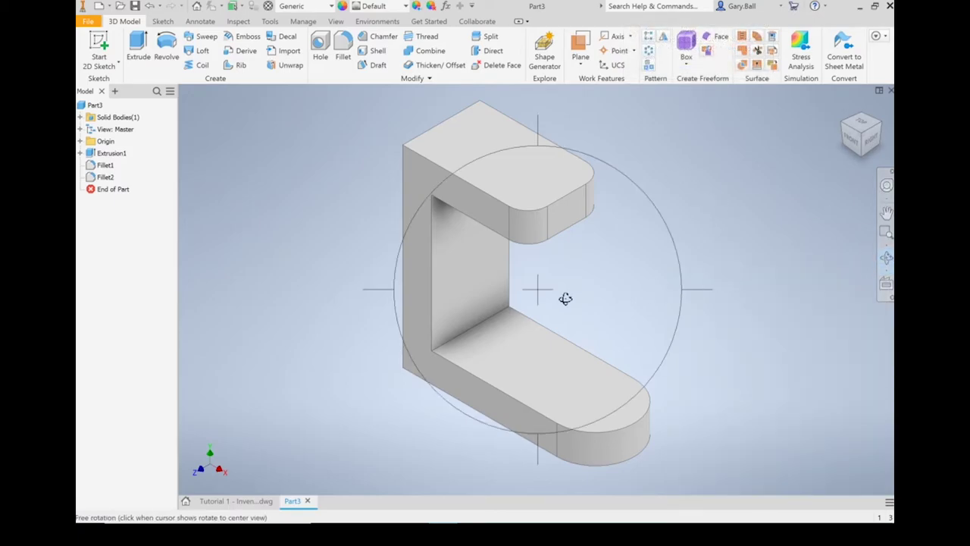
drag(576, 323, 622, 305)
drag(594, 266, 635, 277)
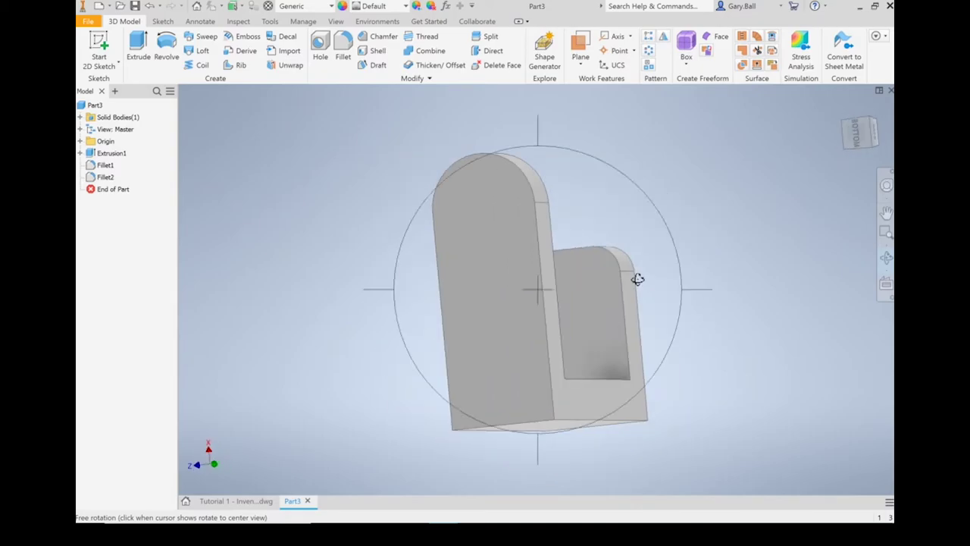
click(841, 106)
click(842, 106)
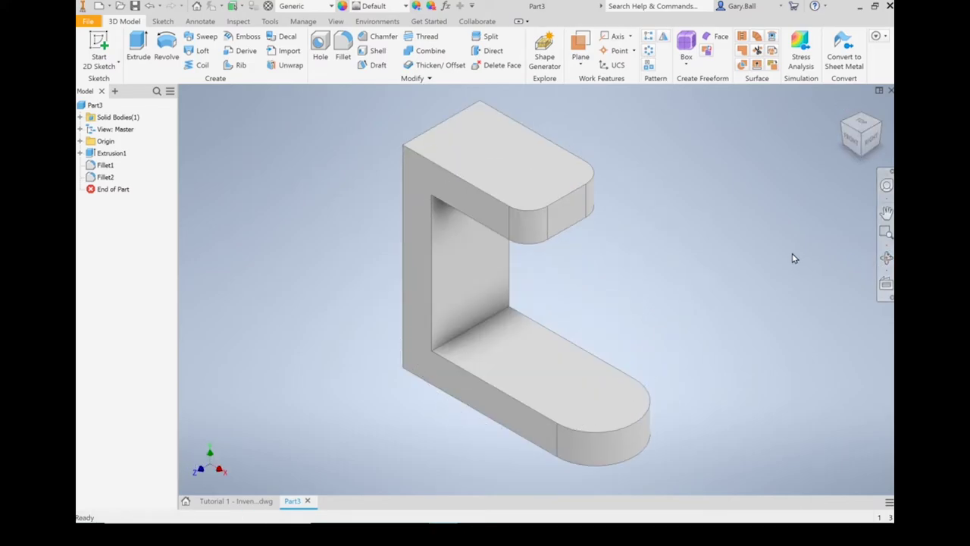
click(890, 261)
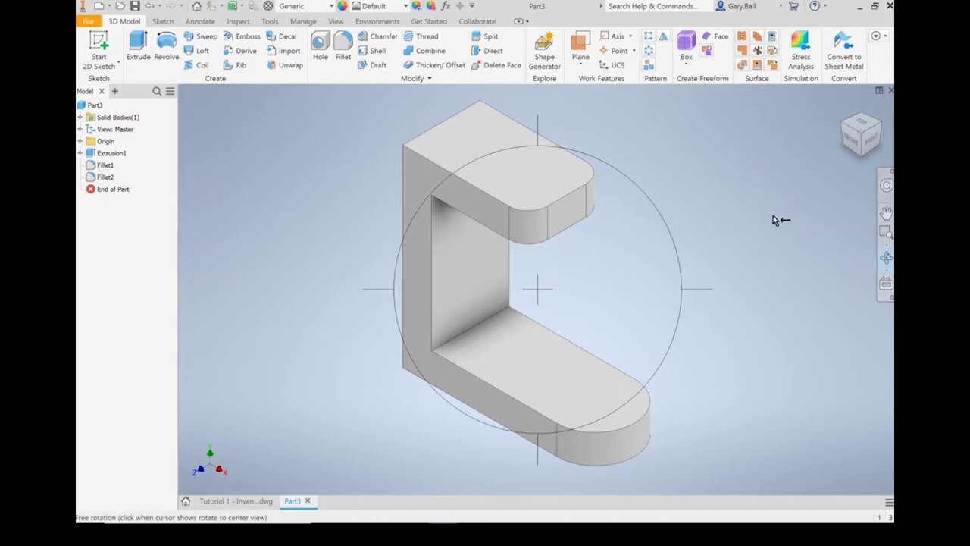
drag(721, 222, 812, 180)
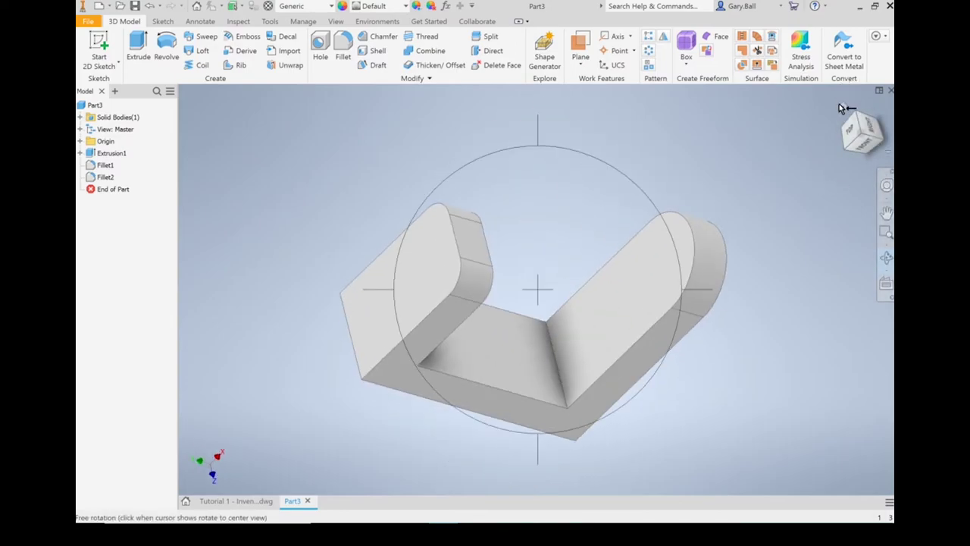
click(851, 154)
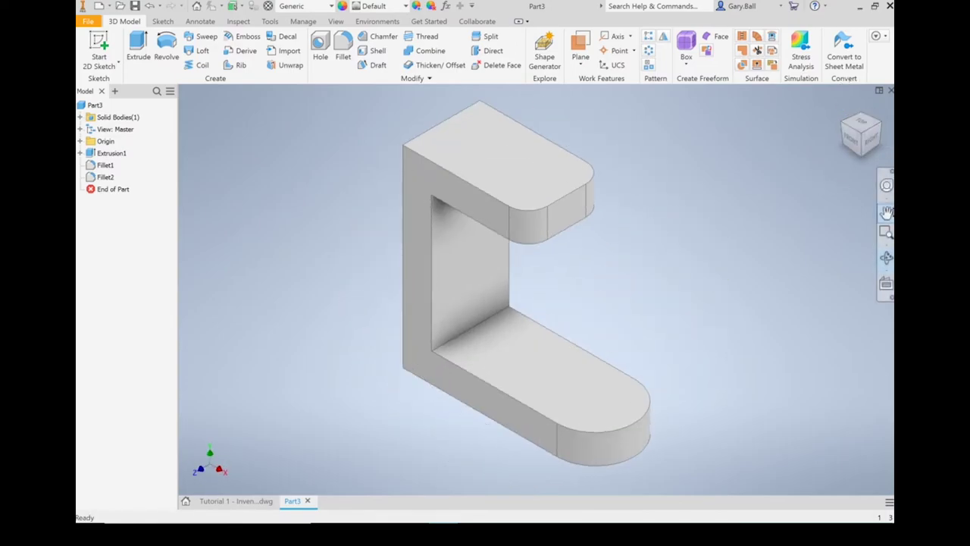
click(886, 212)
drag(572, 293, 548, 255)
drag(813, 148, 816, 175)
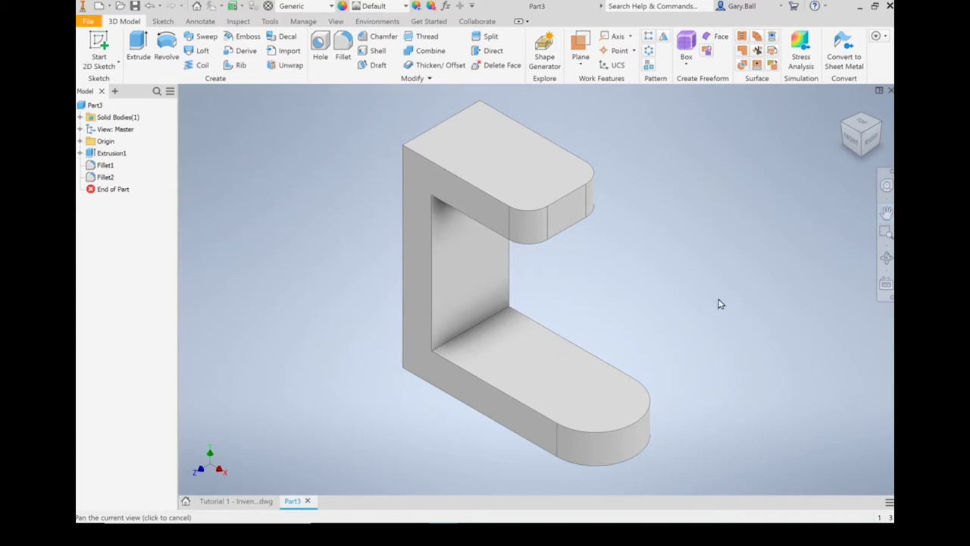
key(Escape)
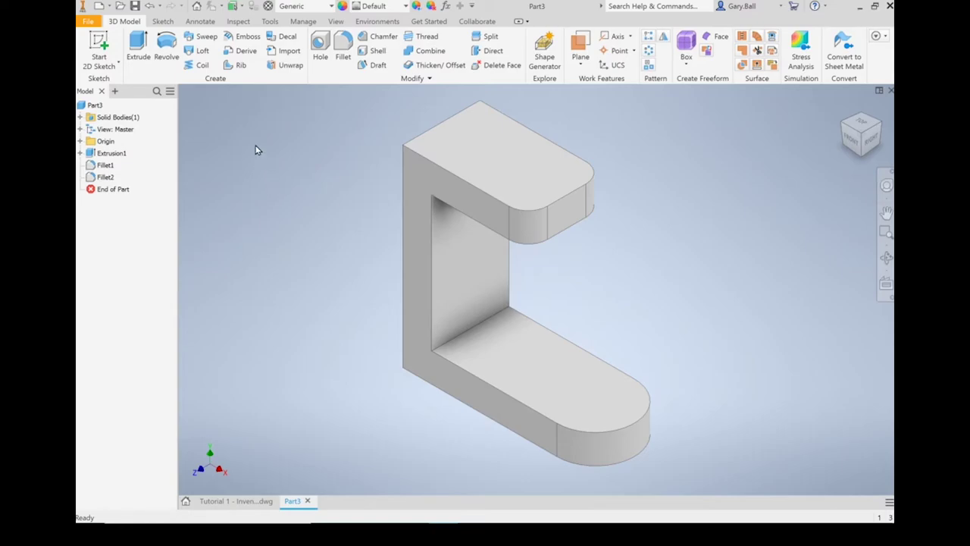
Step: Start a 2D sketch on the lower flange's upper face and show it in the isometric view
click(100, 47)
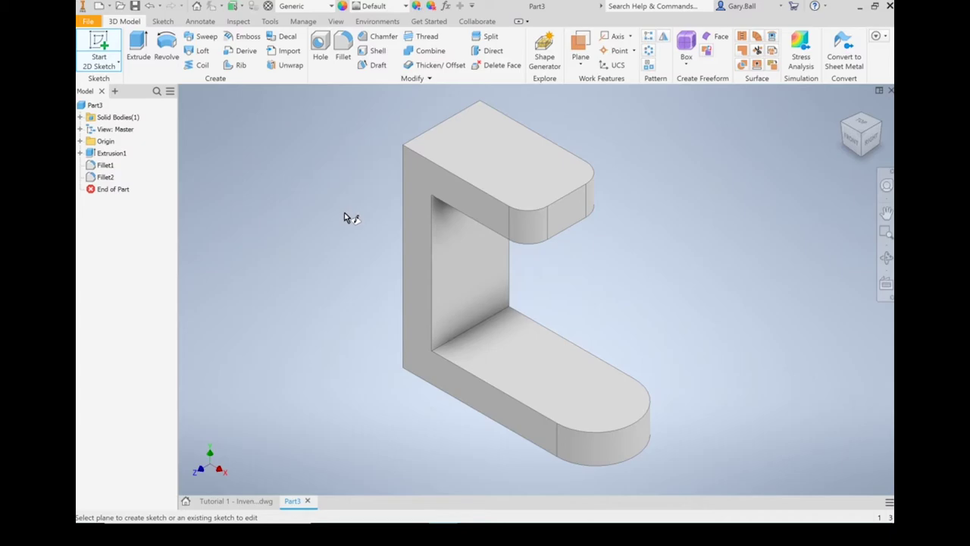
click(584, 396)
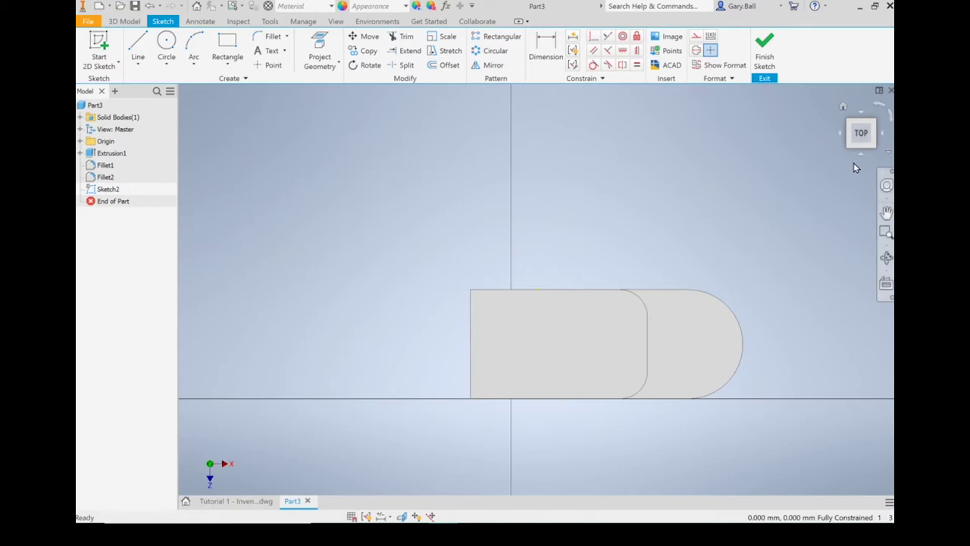
click(844, 107)
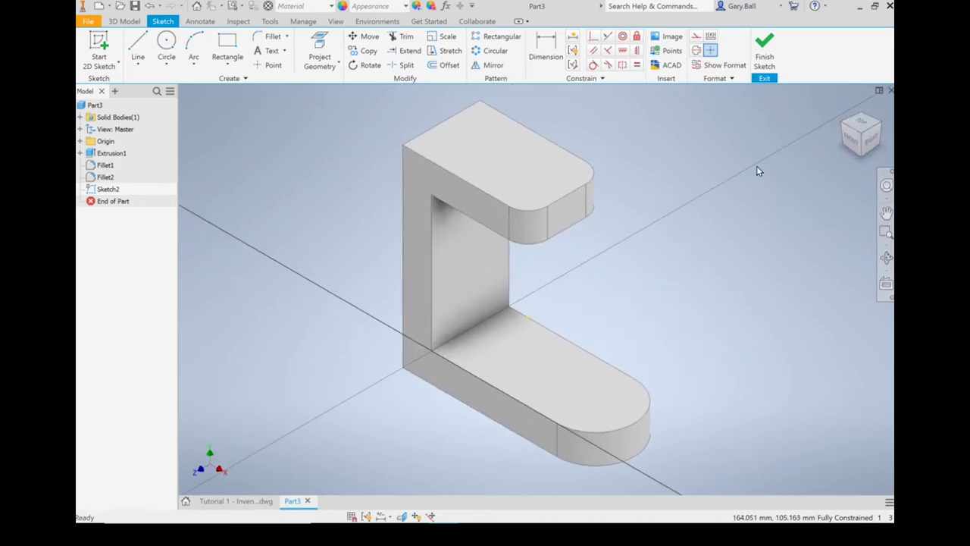
scroll(598, 478, down, 5)
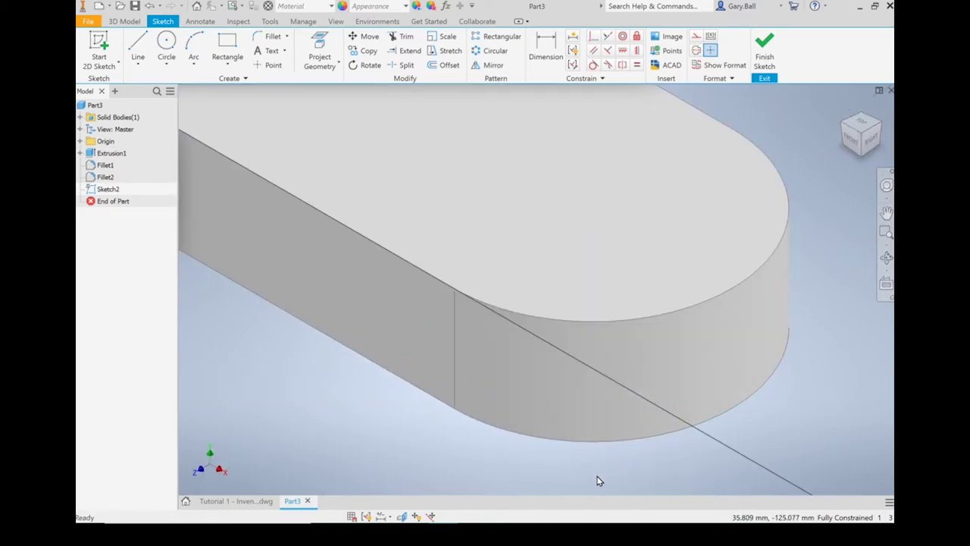
scroll(598, 480, up, 3)
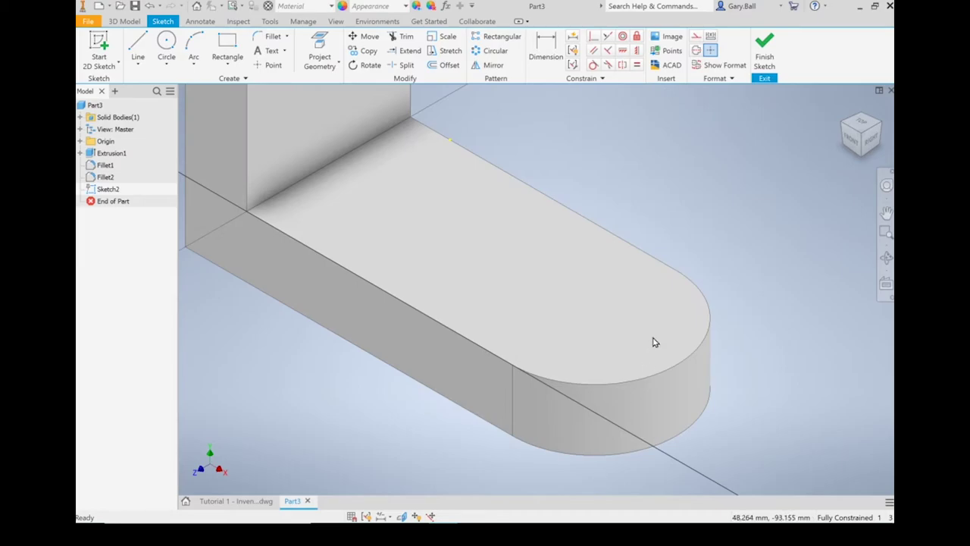
Step: Sketch a circle about 23 mm in diameter on the lower flange, concentric with its rounded end
click(174, 44)
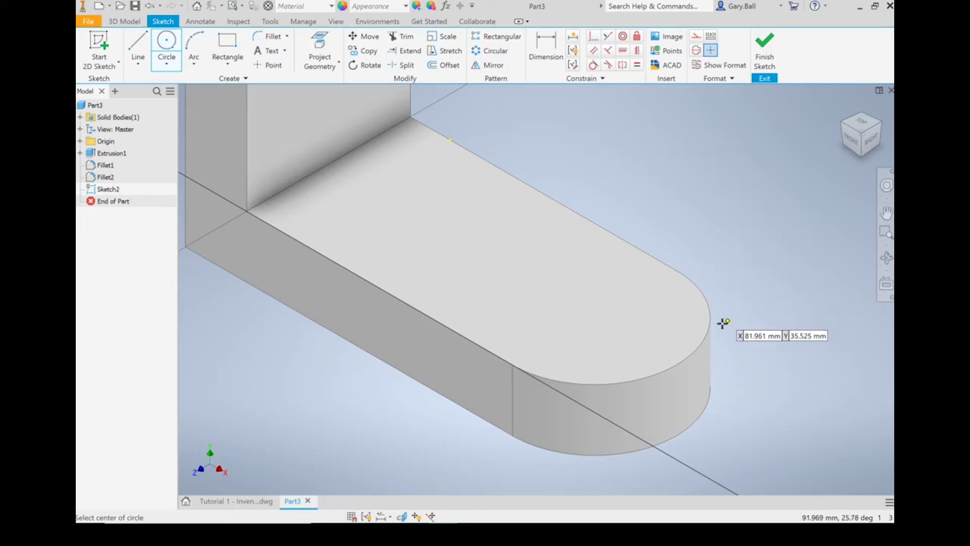
mouse_move(709, 331)
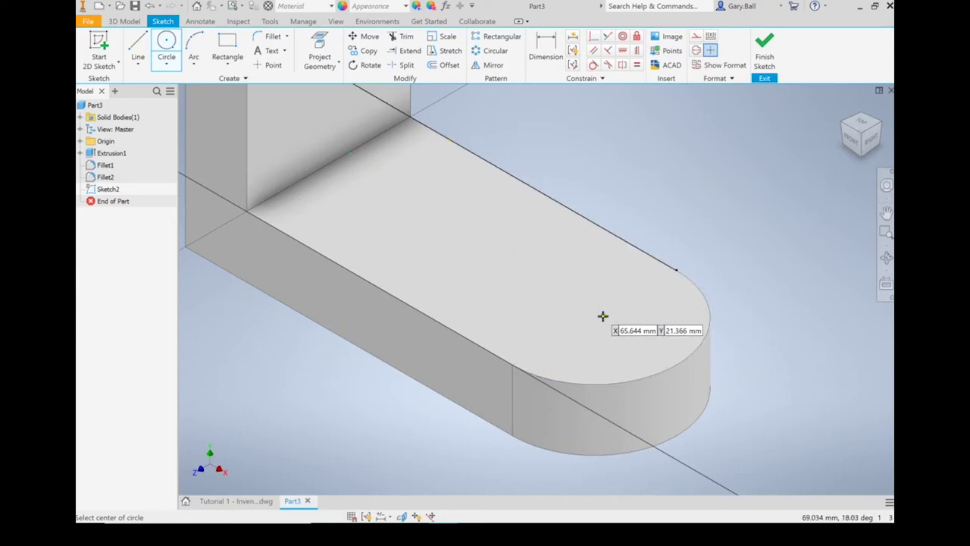
mouse_move(678, 364)
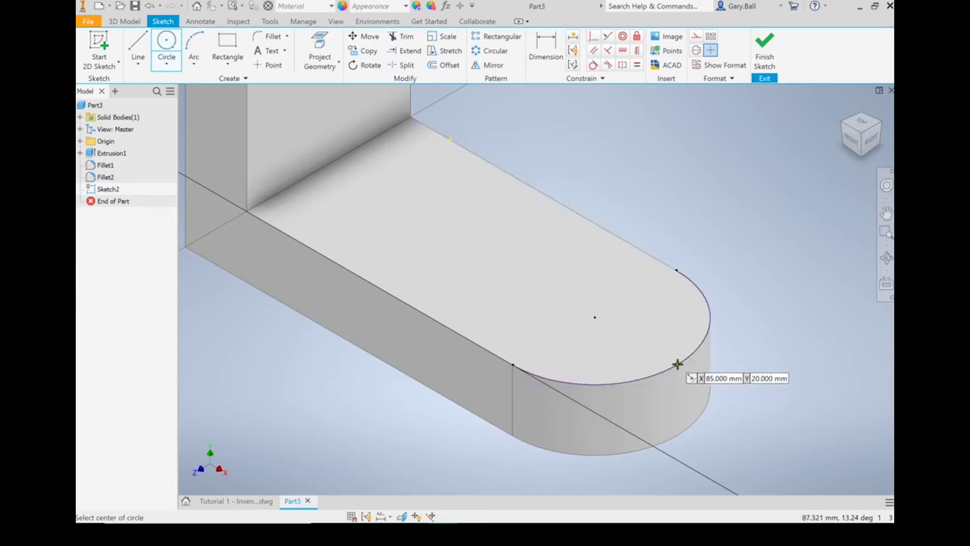
click(595, 317)
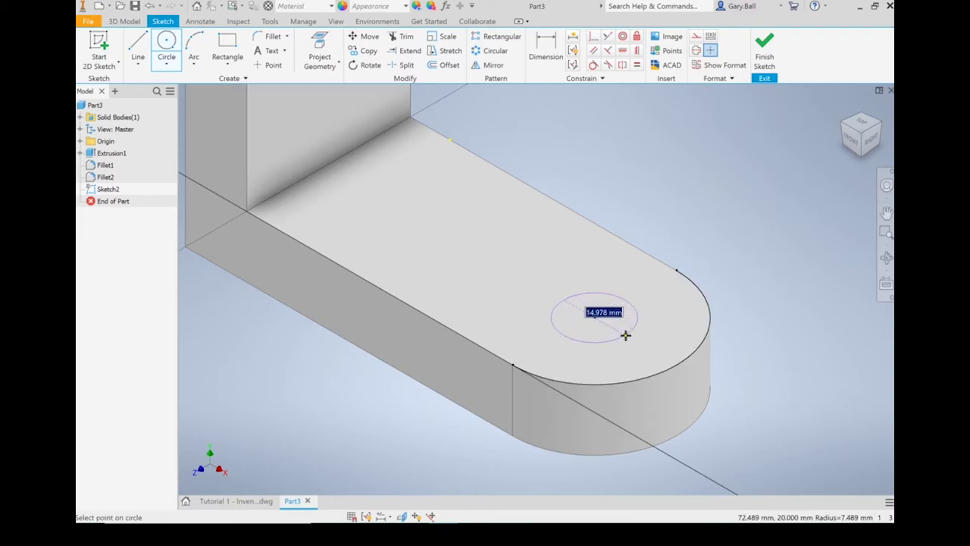
click(660, 321)
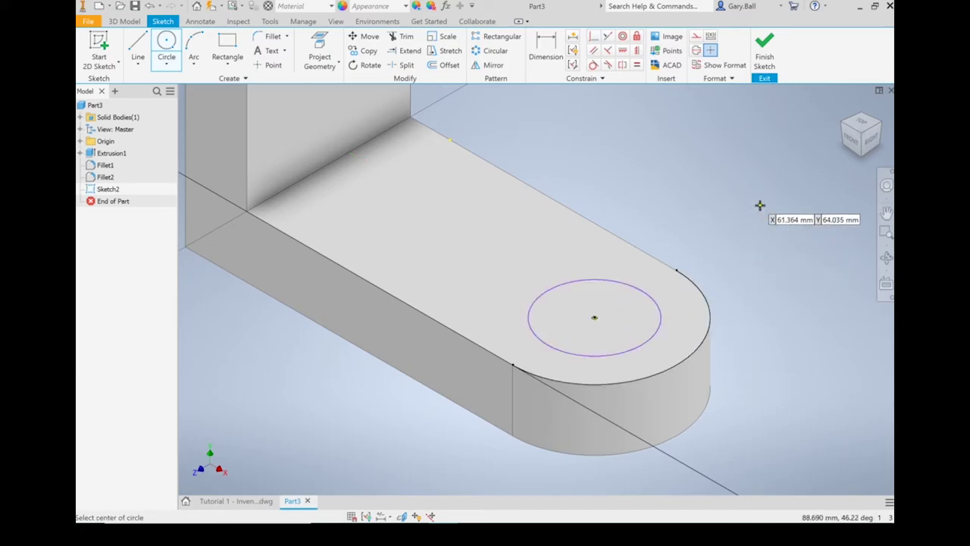
Step: Dimension the circle's diameter as 15 mm and finish the sketch
click(548, 57)
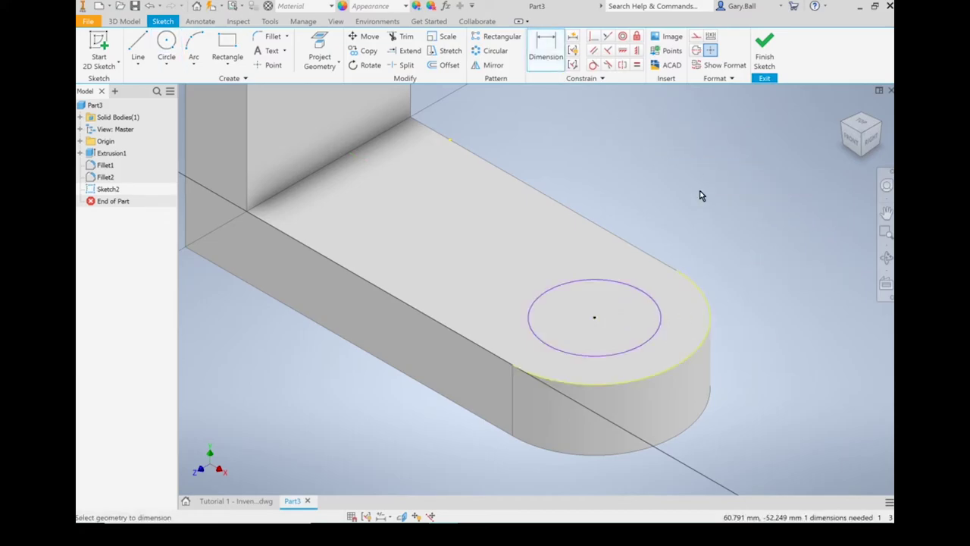
click(643, 293)
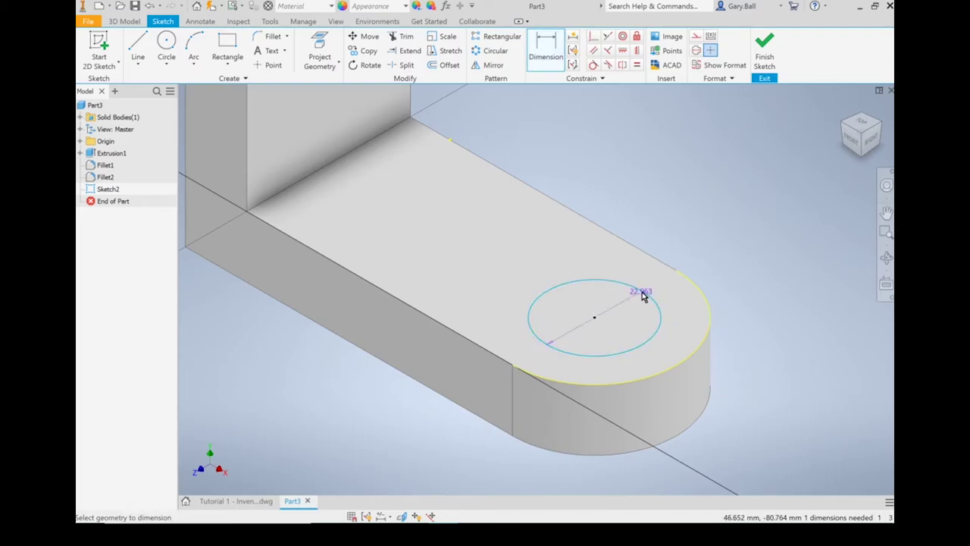
click(746, 241)
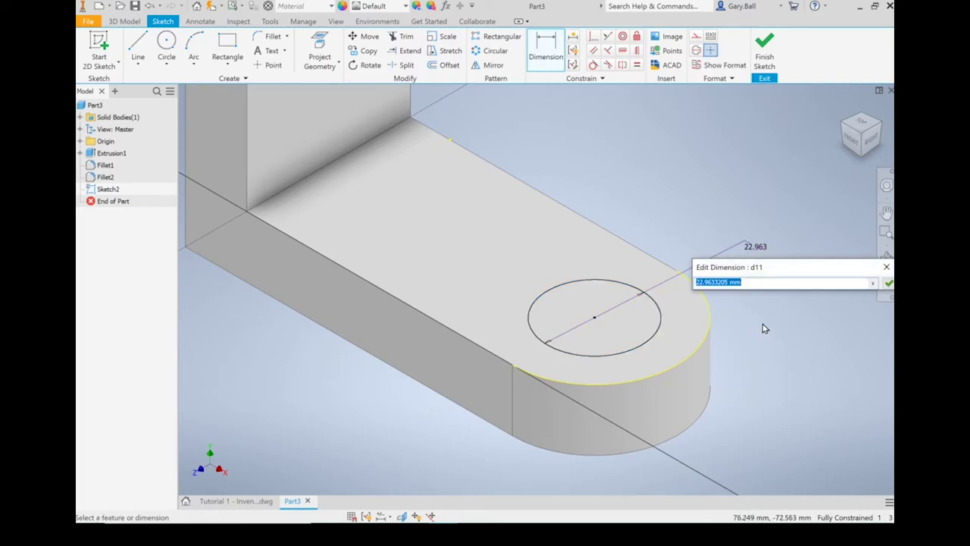
text(15)
key(Return)
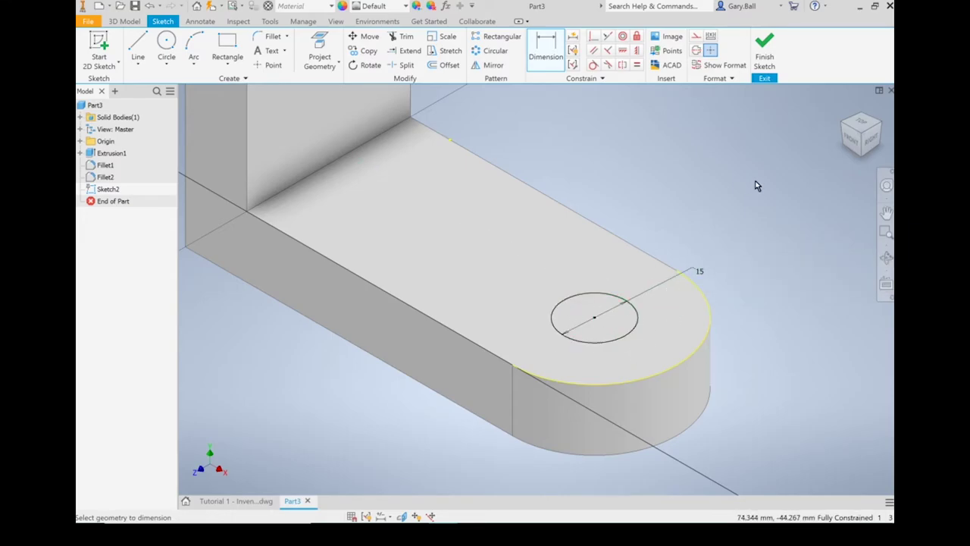
click(767, 48)
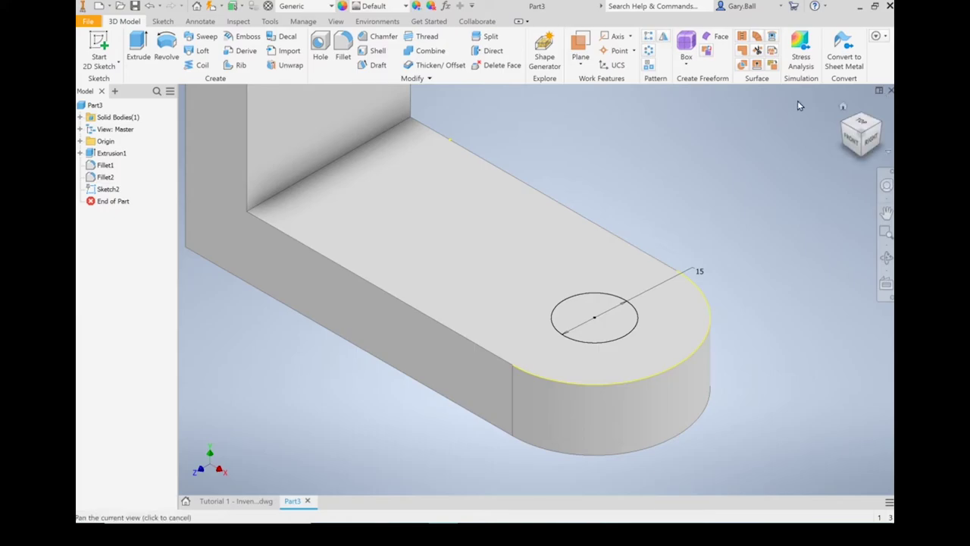
Step: Cut the 15 mm circle downward through the entire thickness of the lower flange with Extrude, and check the hole
click(844, 107)
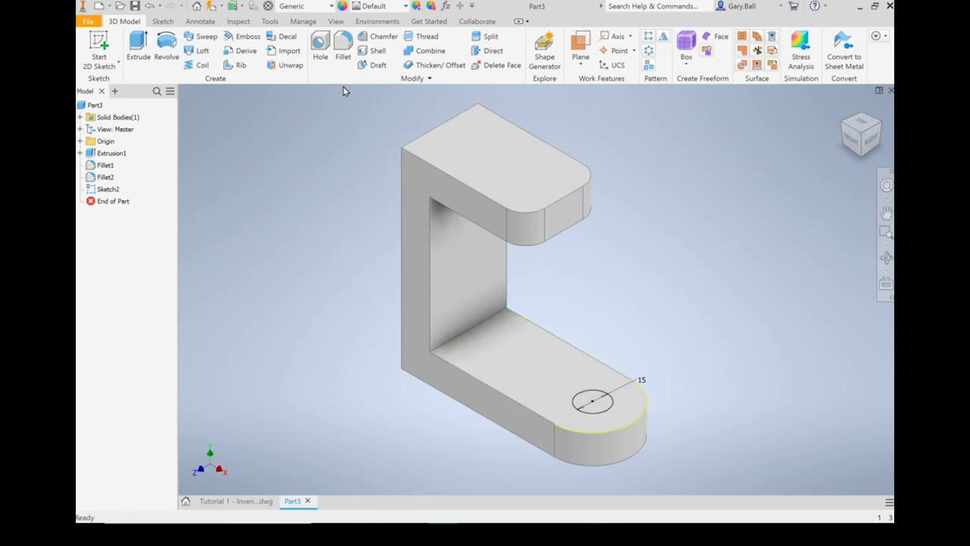
click(137, 45)
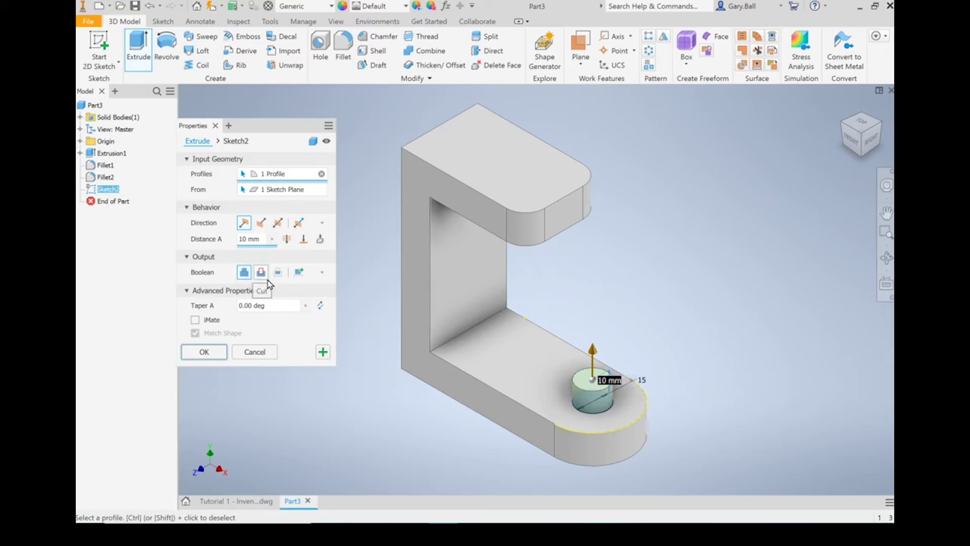
click(265, 280)
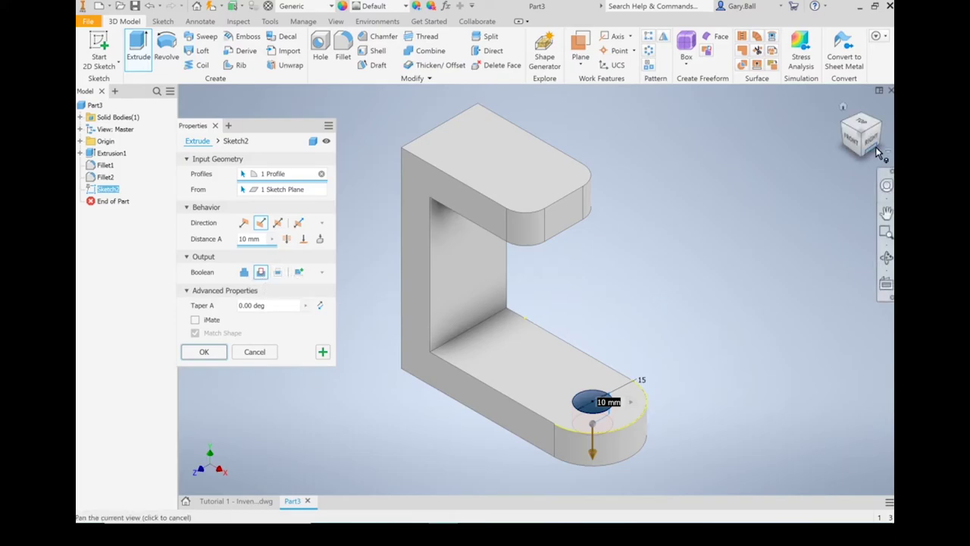
drag(864, 132, 848, 152)
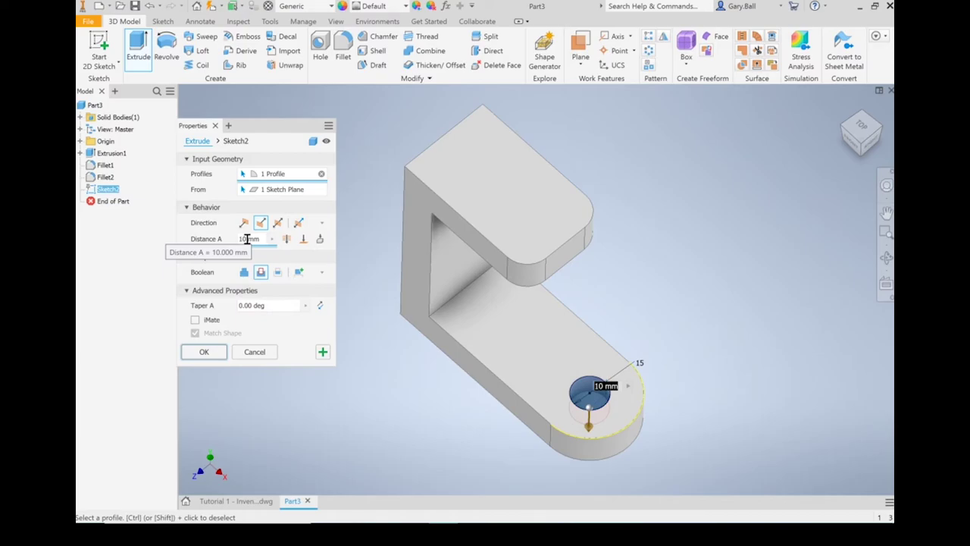
click(286, 240)
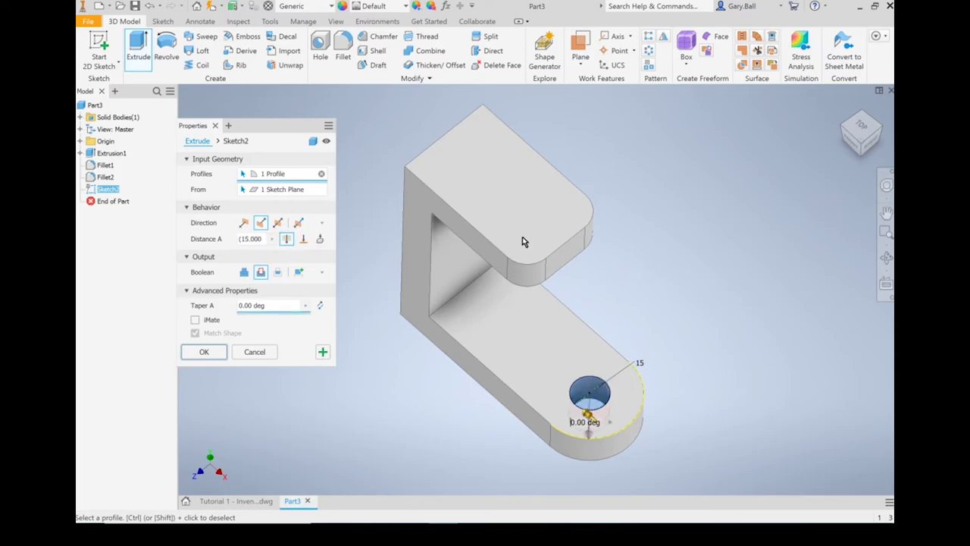
click(213, 355)
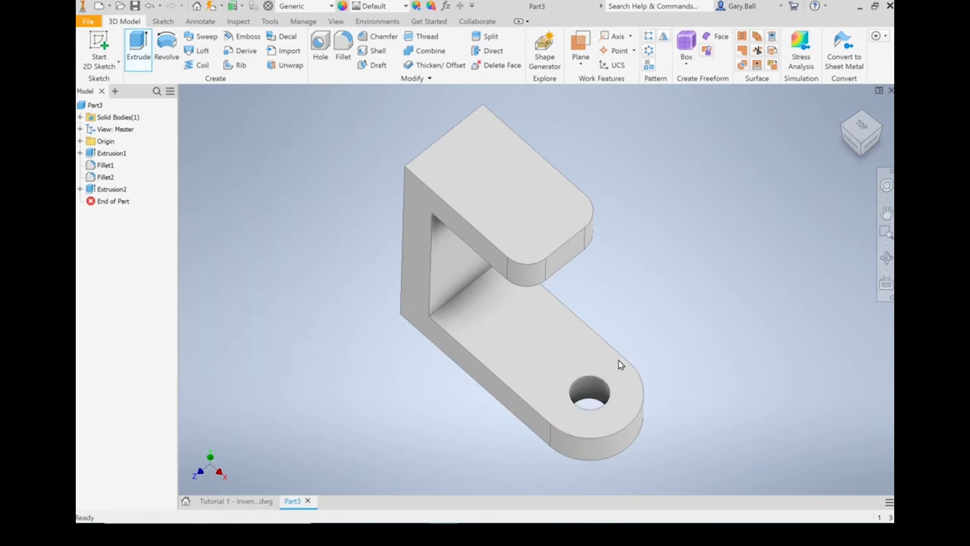
scroll(589, 432, up, 5)
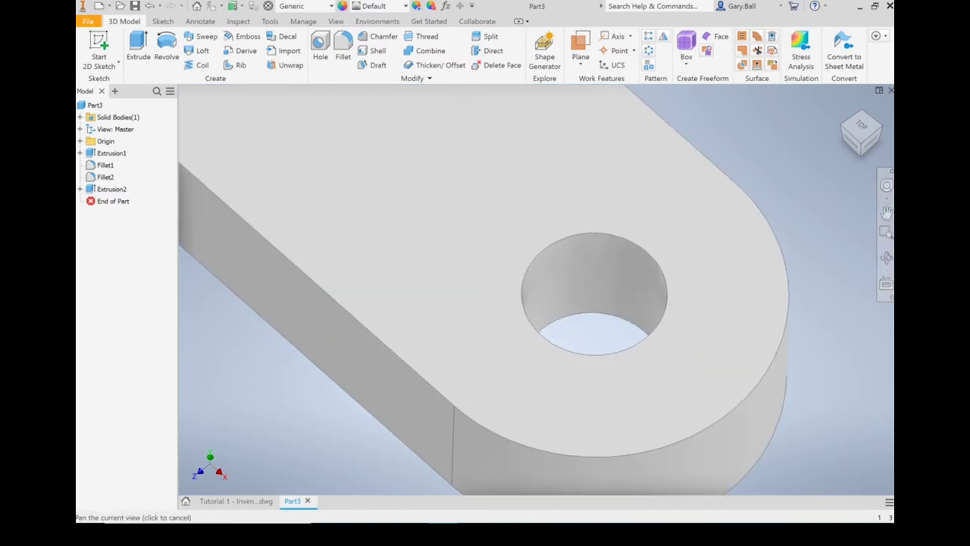
Step: Start a 2D sketch on the top face of the upper flange
click(850, 120)
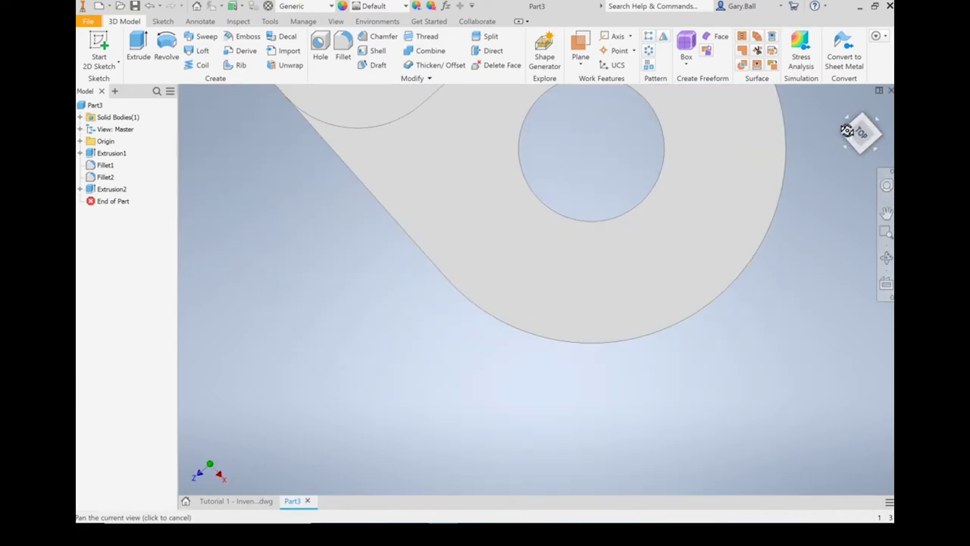
click(848, 114)
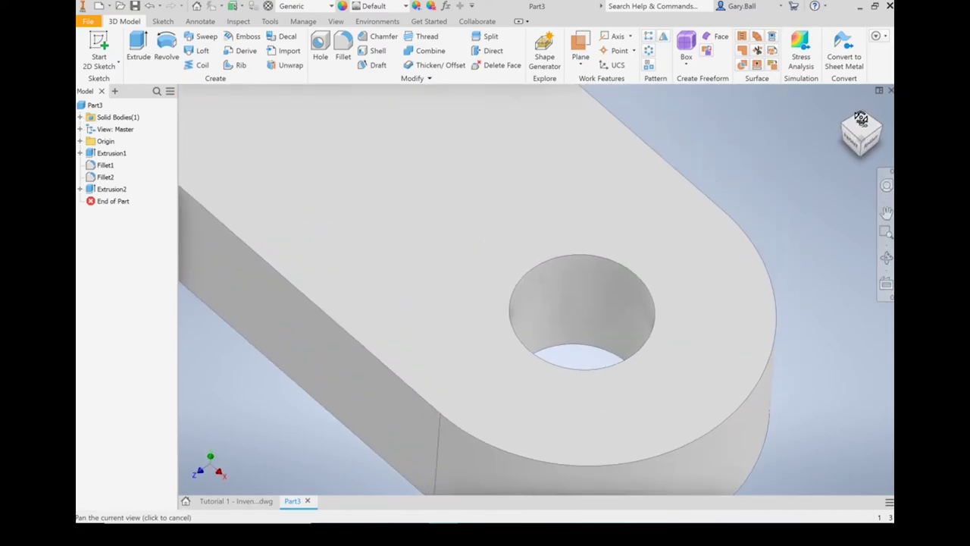
click(845, 105)
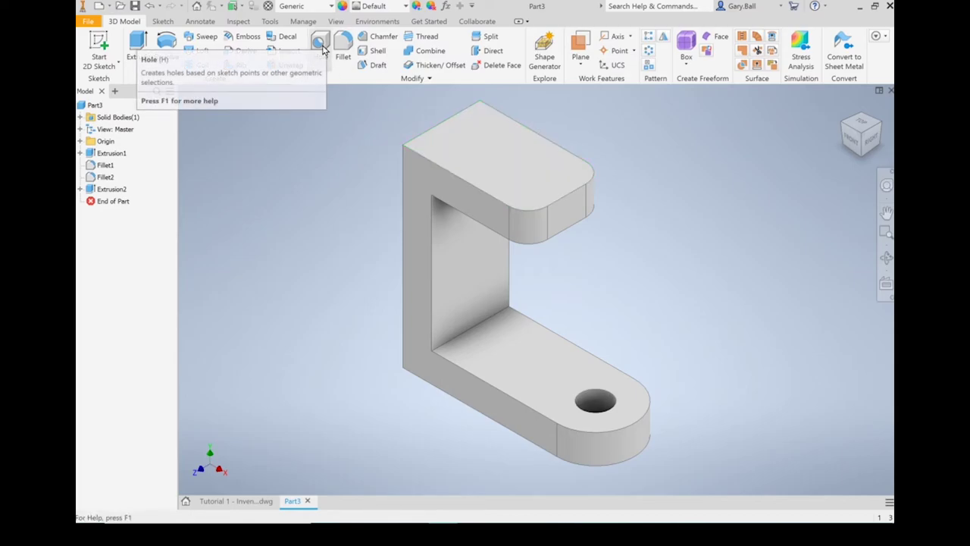
click(97, 45)
click(528, 173)
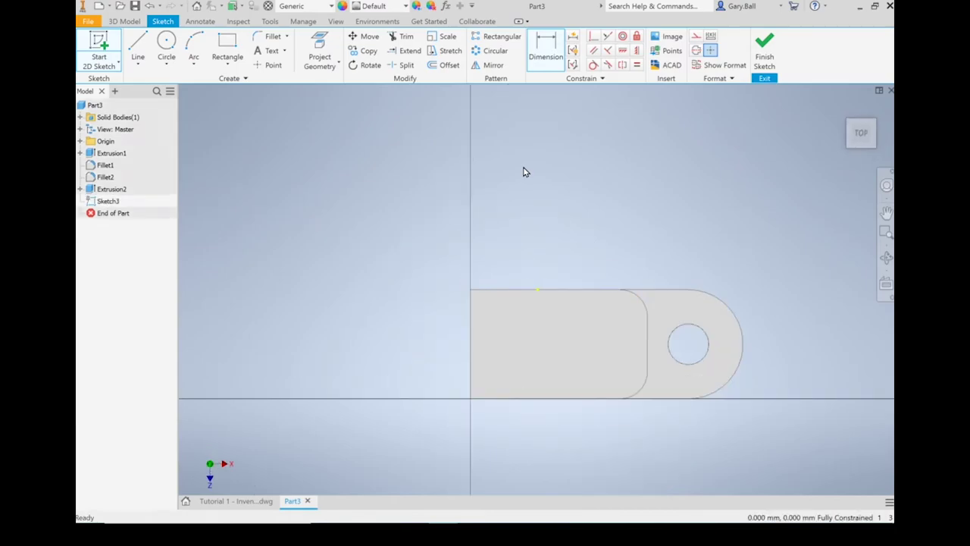
Step: Project the outline of the upper flange's top face into the sketch with Project Geometry
click(887, 259)
drag(639, 342, 643, 328)
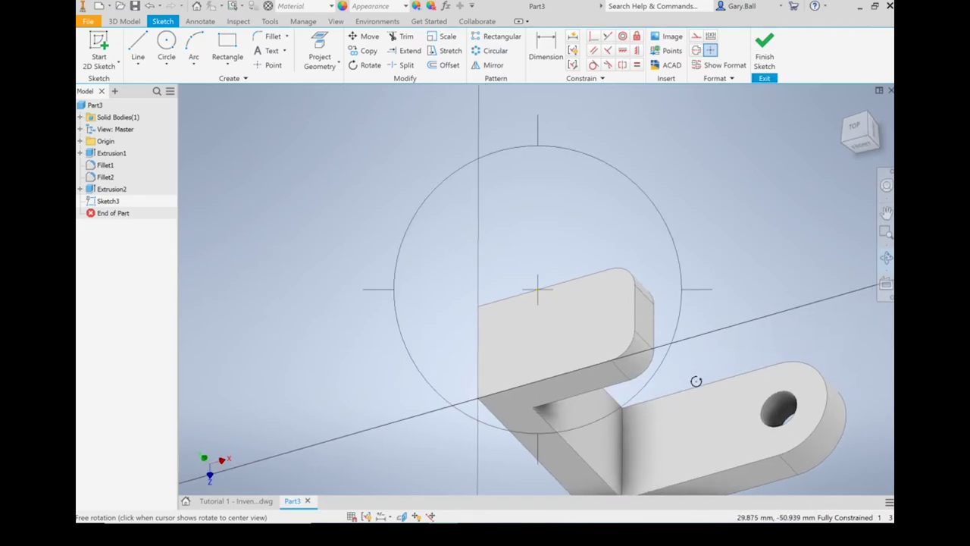
key(F2)
drag(696, 381, 649, 317)
key(F4)
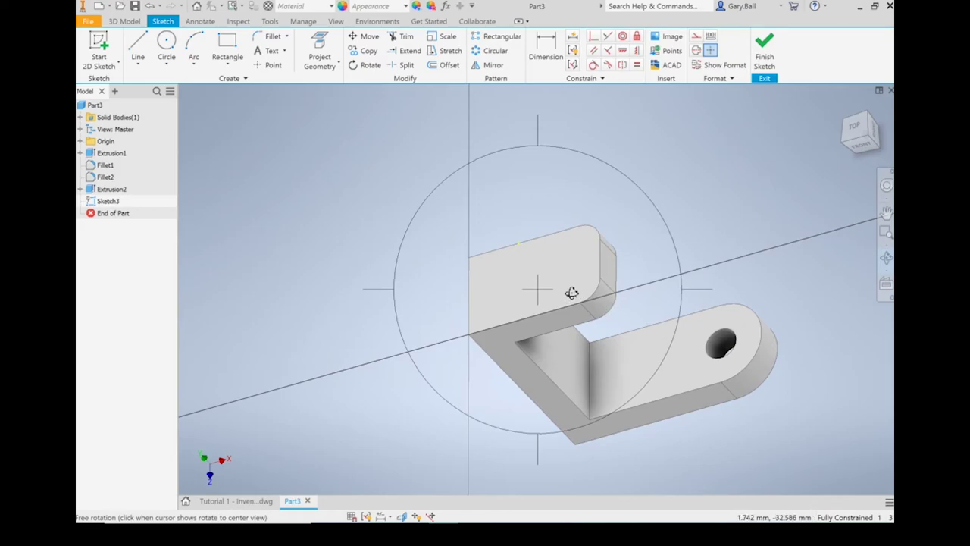
scroll(572, 293, up, 2)
scroll(571, 293, up, 2)
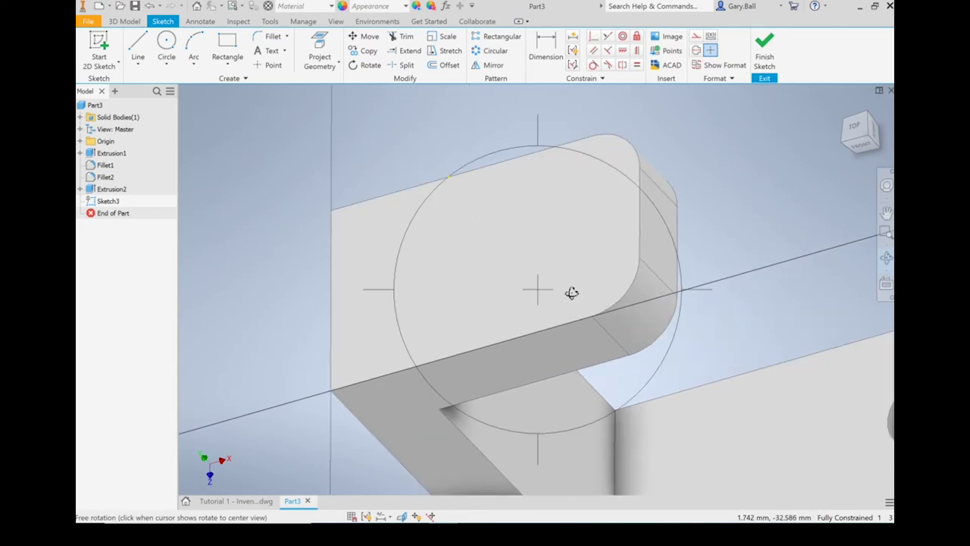
key(Escape)
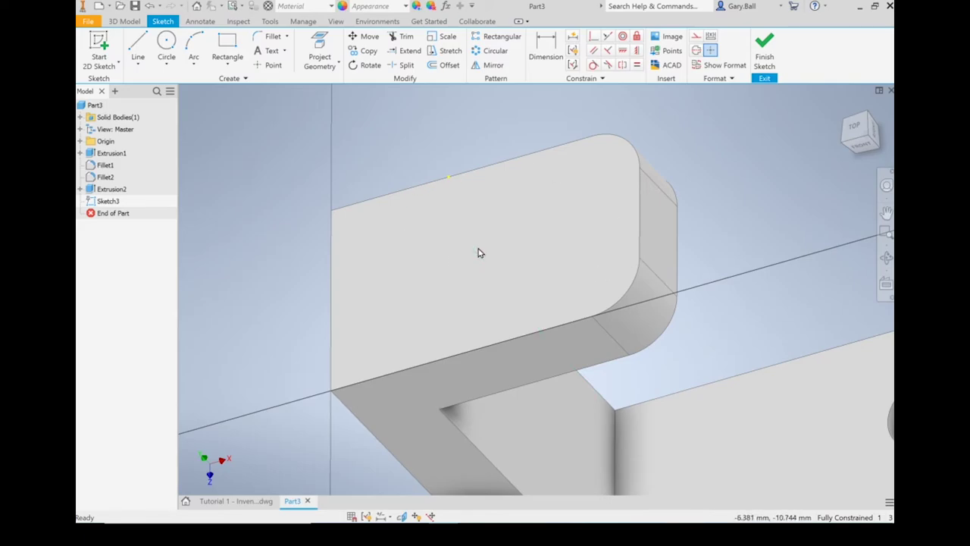
click(319, 47)
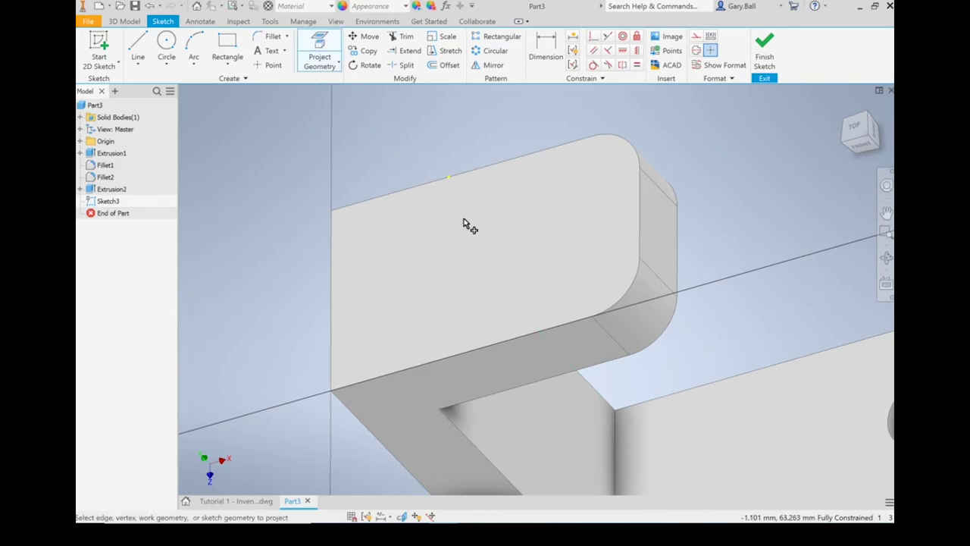
click(521, 273)
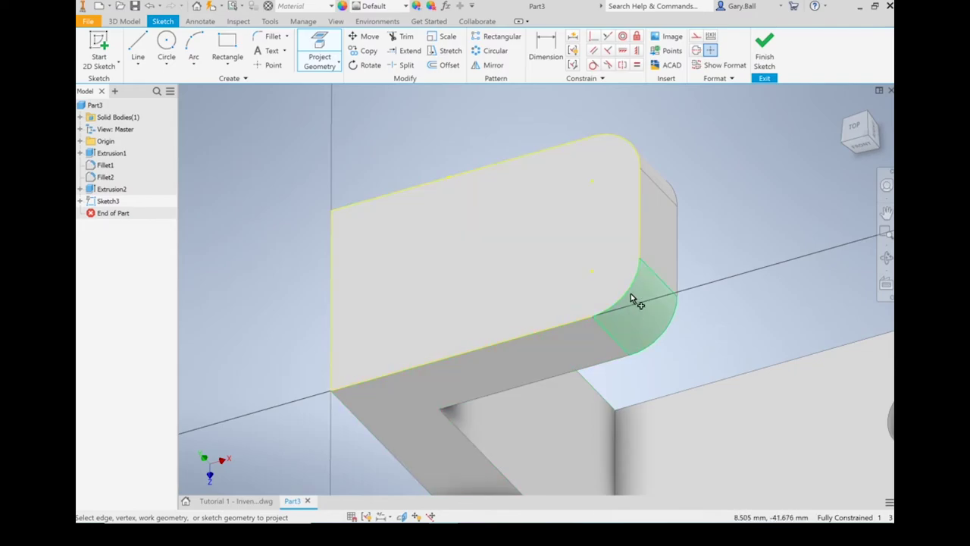
click(598, 185)
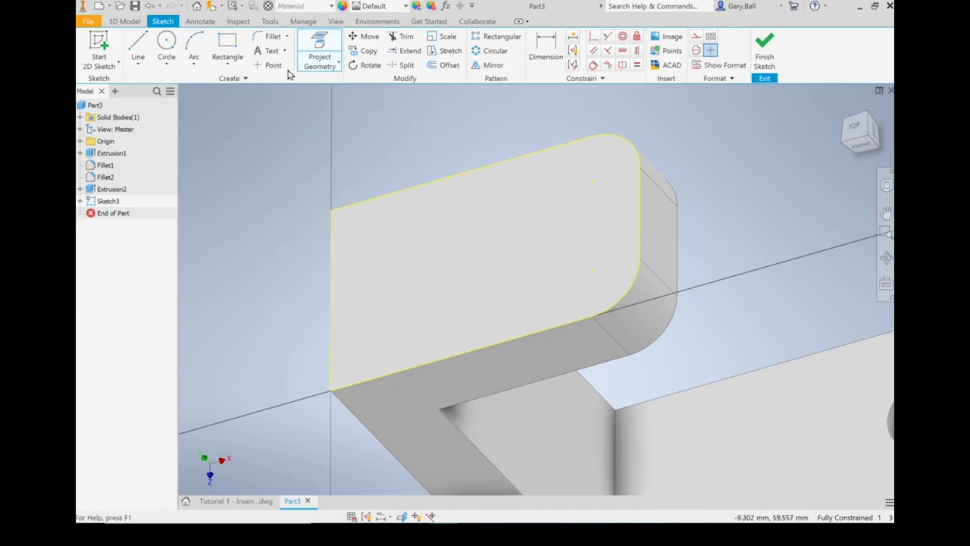
Step: Place a sketch point on the upper flange's top face, near the rounded end
click(258, 67)
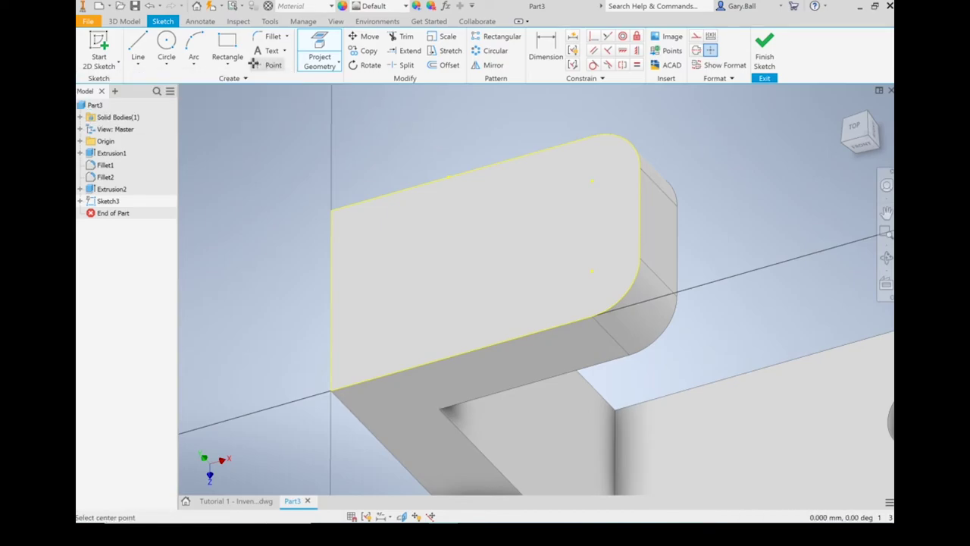
click(545, 234)
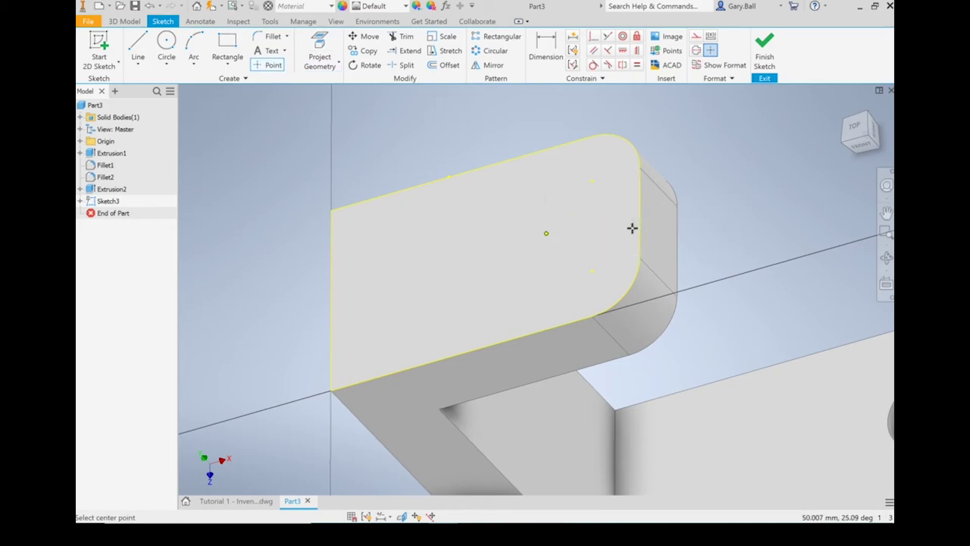
key(Escape)
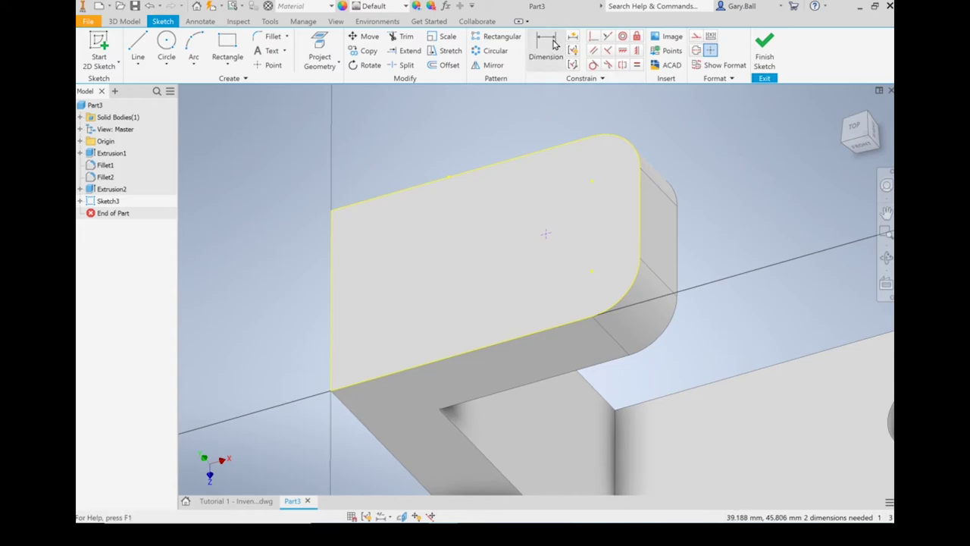
Step: Dimension the sketch point 20 mm from the straight end edge of the upper flange
click(554, 44)
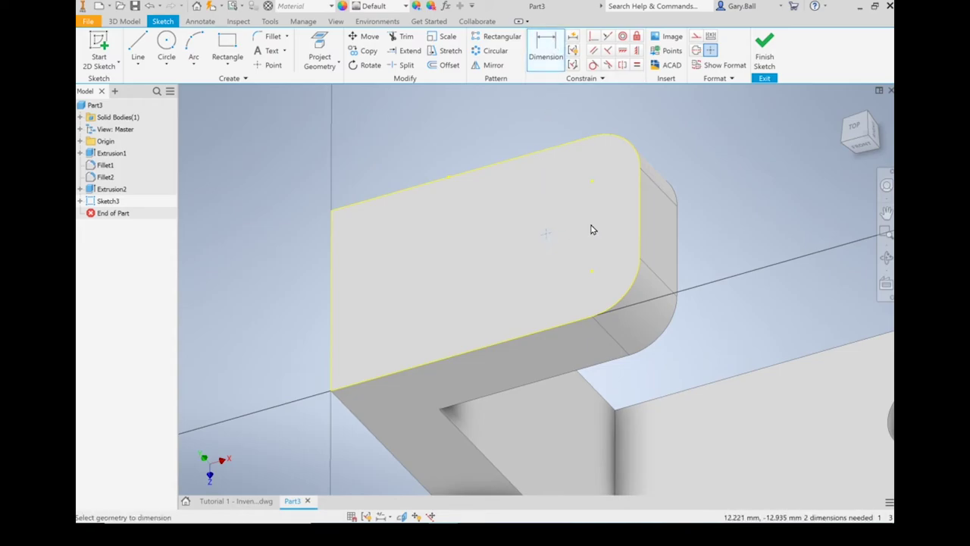
click(639, 224)
click(605, 246)
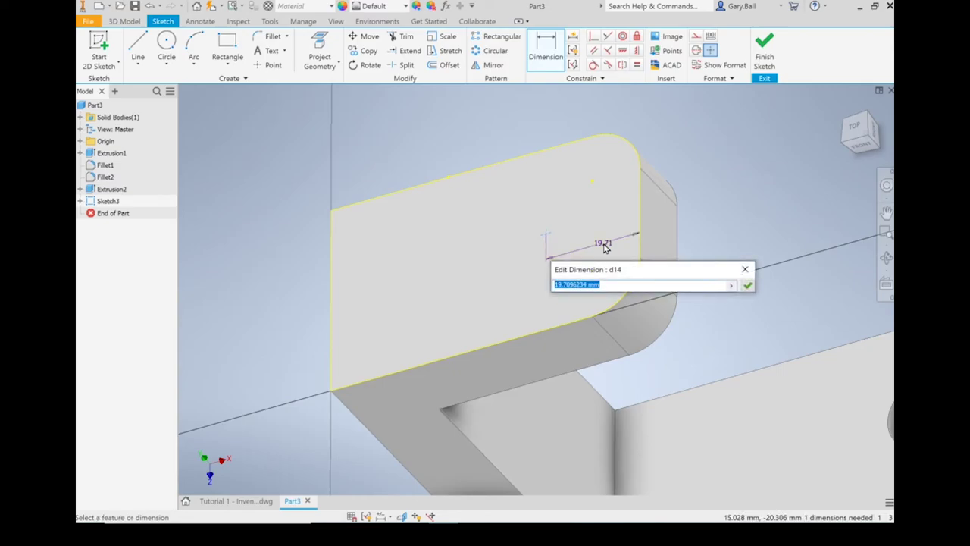
text(20)
key(Return)
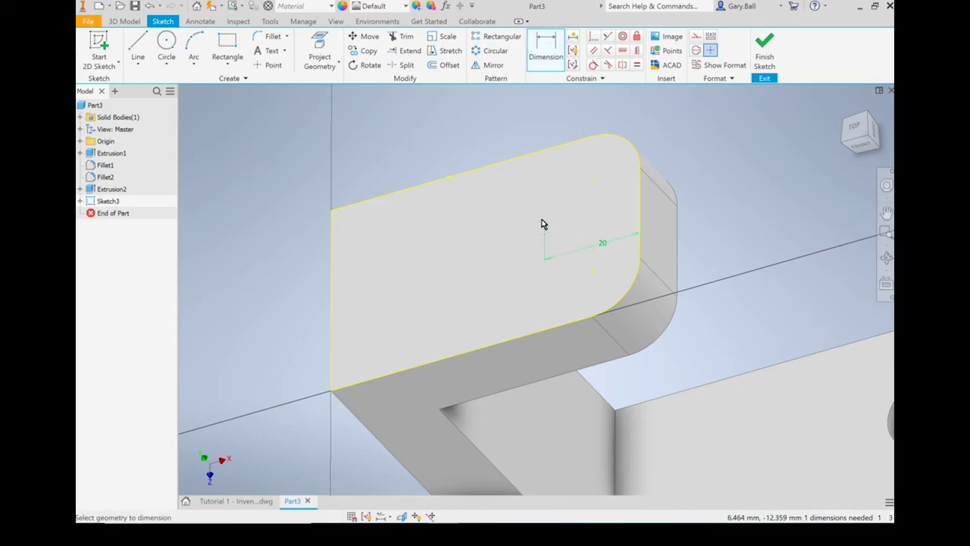
Step: Dimension the sketch point 20 mm from the upper flange's rear long edge and finish the sketch
click(541, 156)
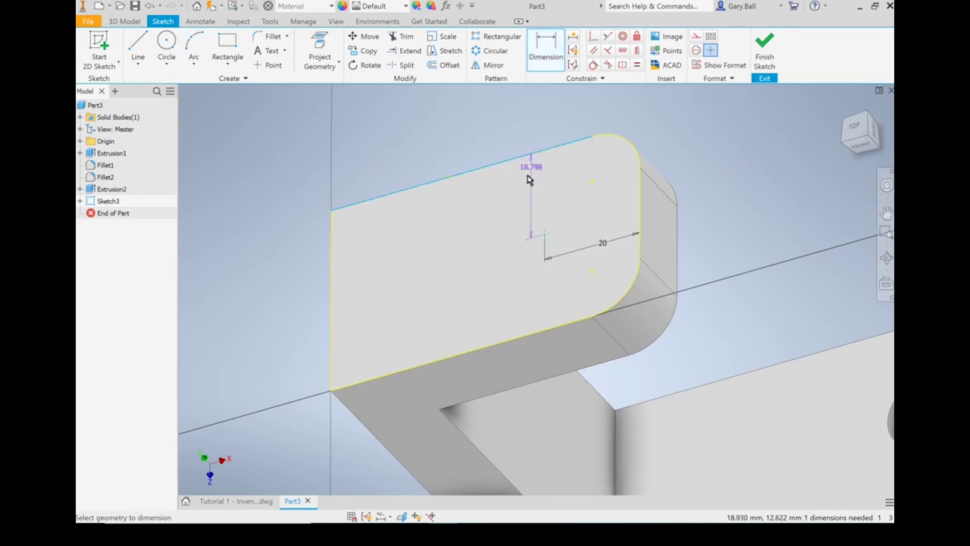
click(503, 200)
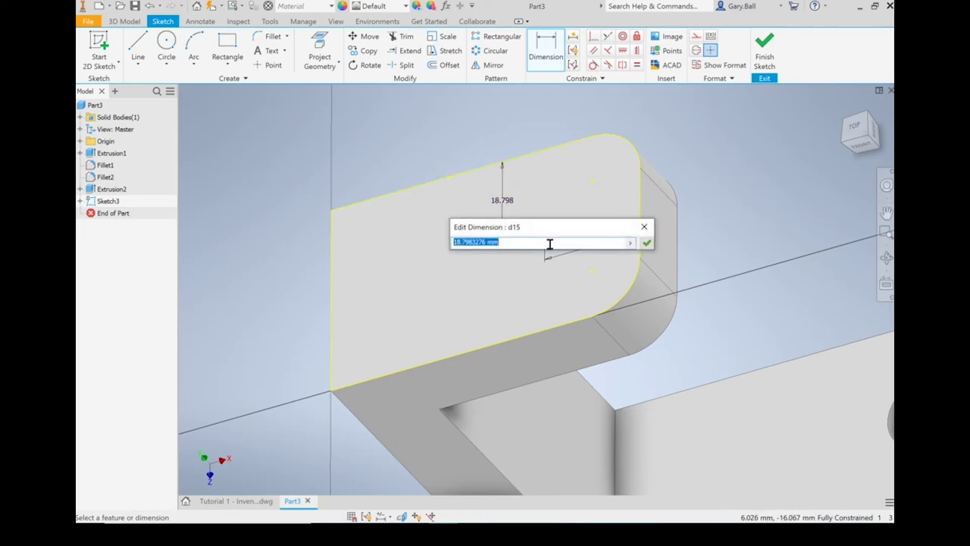
text(20)
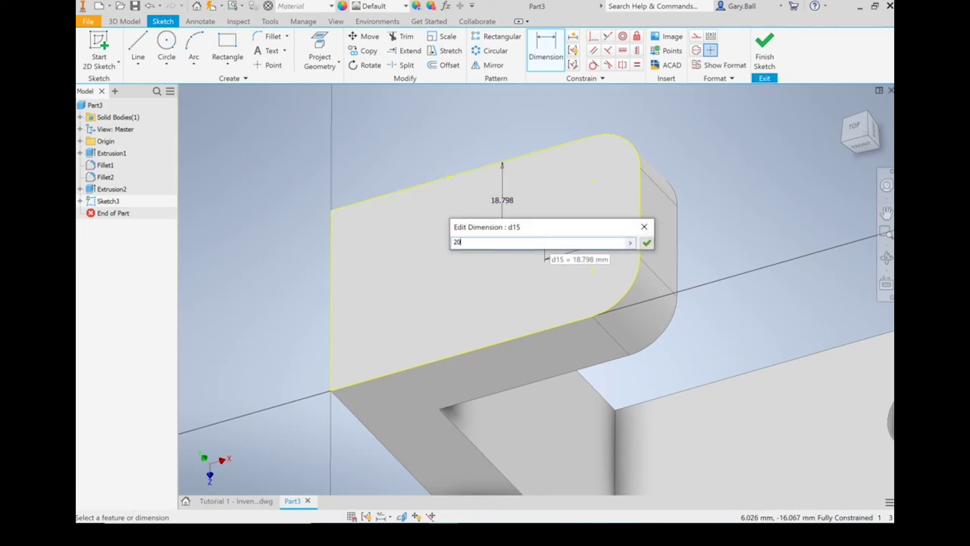
key(Return)
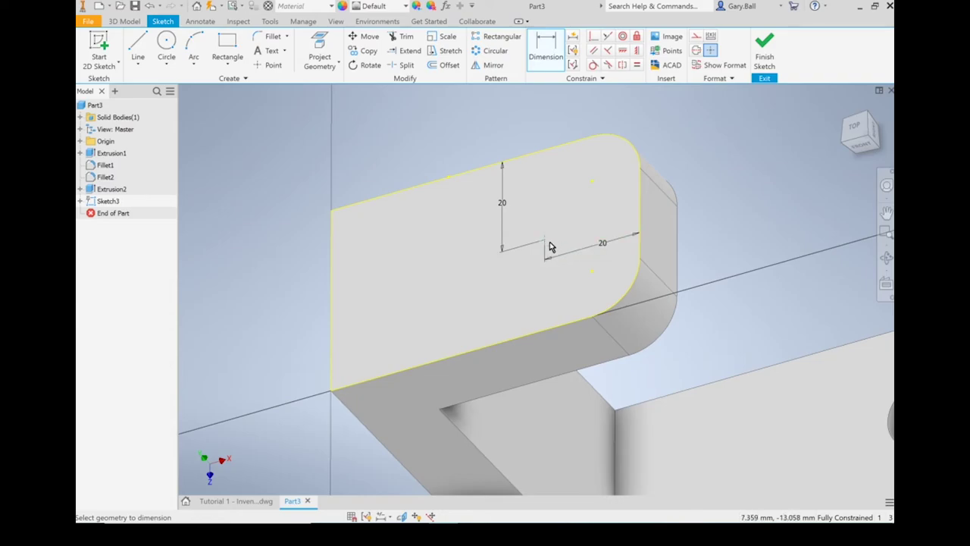
click(764, 47)
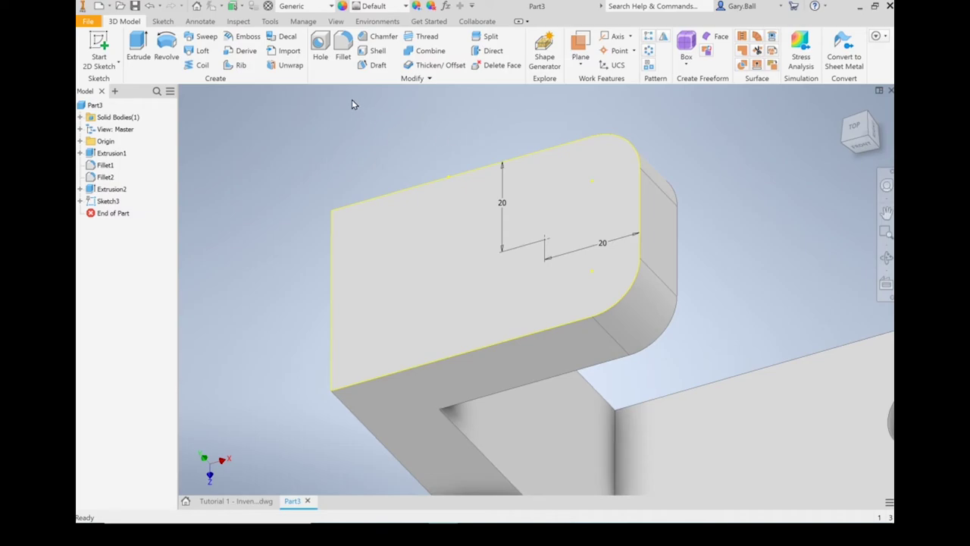
Step: Start a Hole feature at the sketch point, try the counterbore and spotface seats, and choose the countersink seat
click(321, 47)
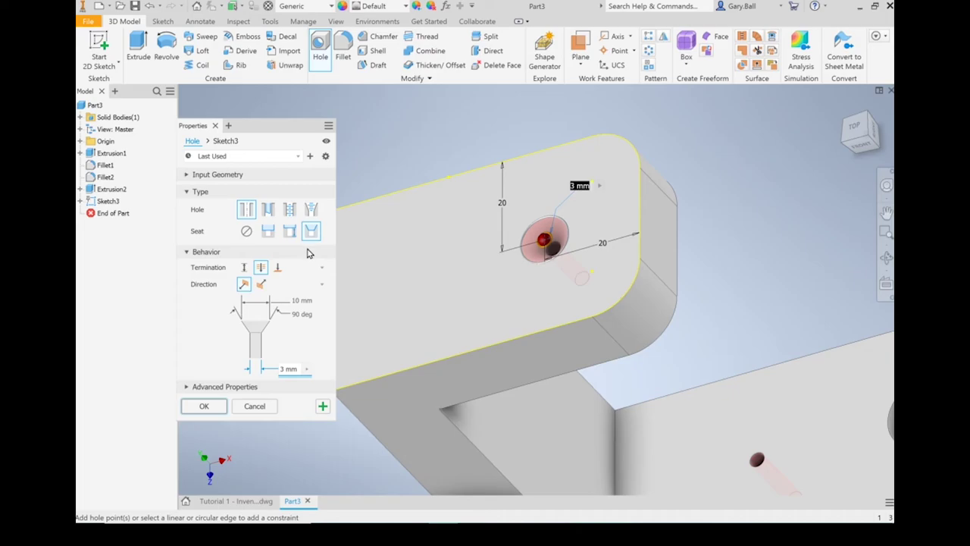
click(266, 232)
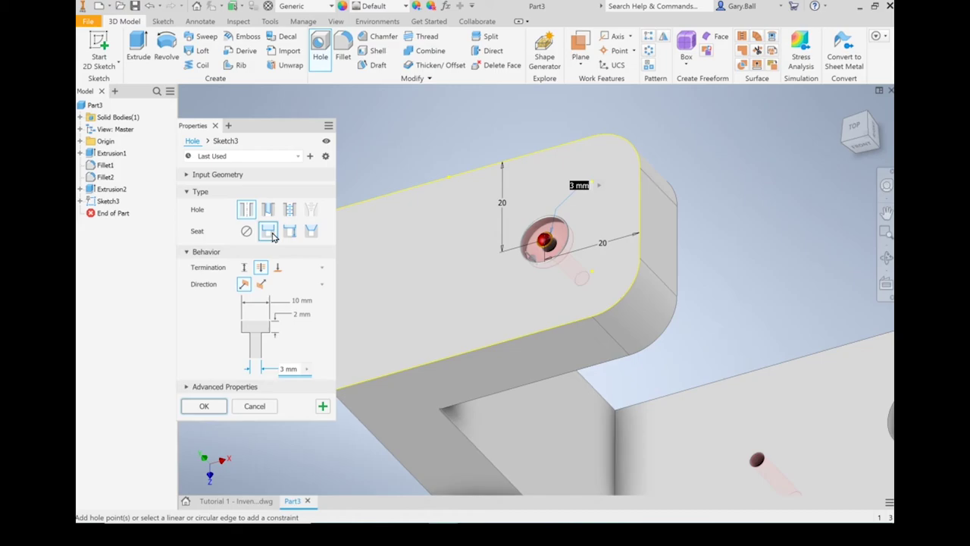
click(291, 232)
click(310, 232)
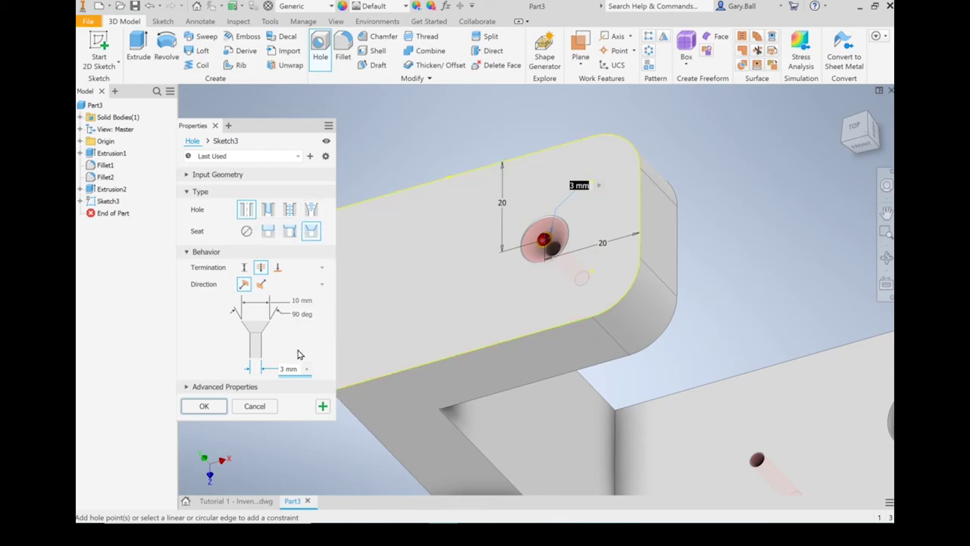
Step: Set the hole's countersink diameter to 20 mm and its hole diameter to 10 mm
click(296, 300)
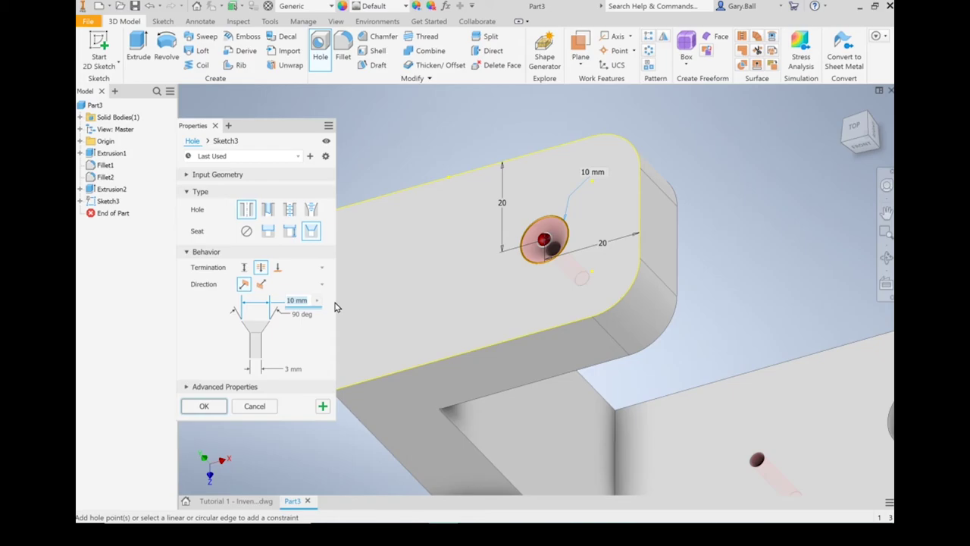
text(20)
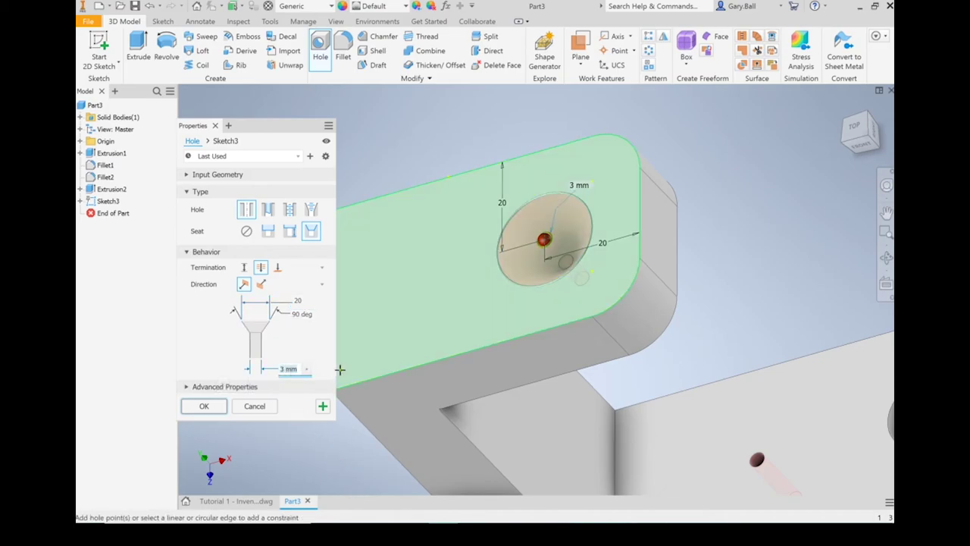
text(10)
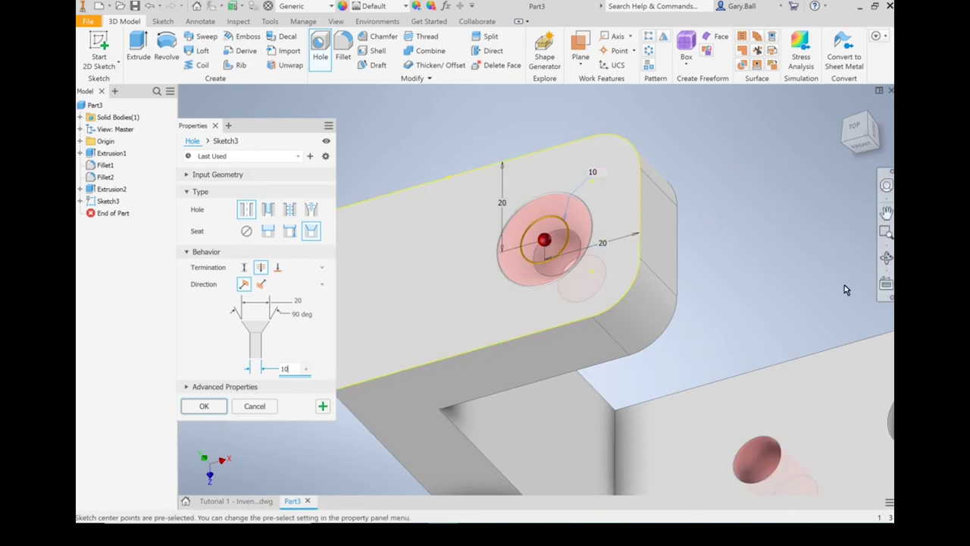
Step: Terminate the countersunk hole at the inner face of the upper flange and create the hole
click(889, 262)
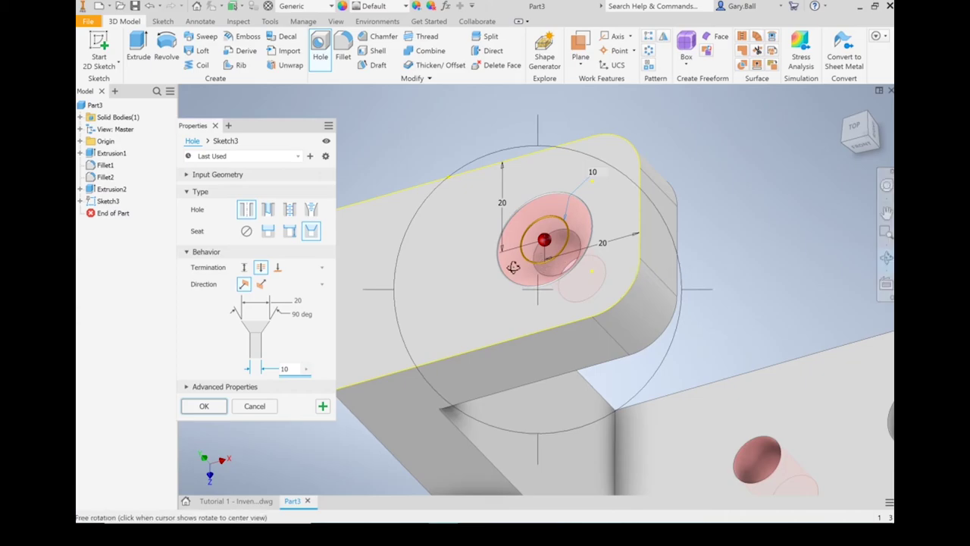
drag(502, 279, 525, 286)
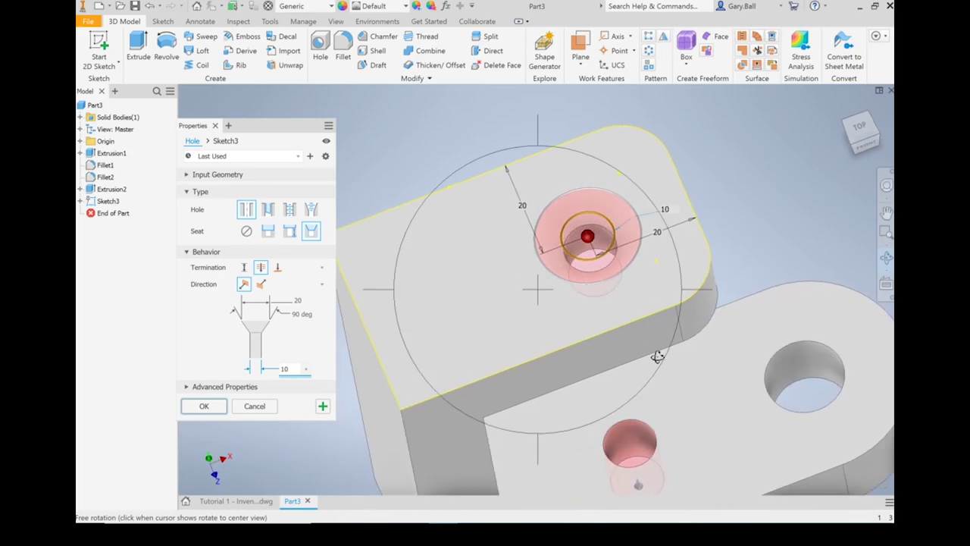
click(882, 260)
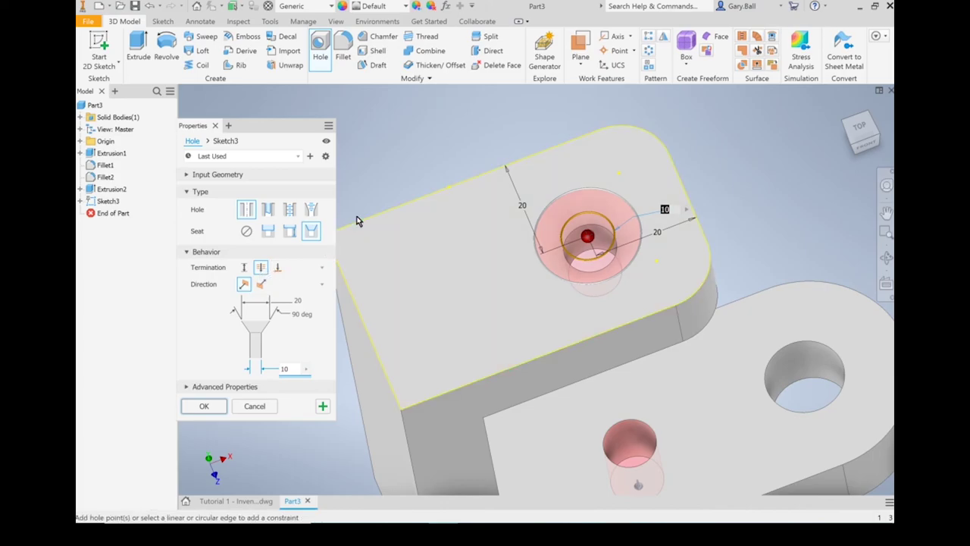
click(278, 269)
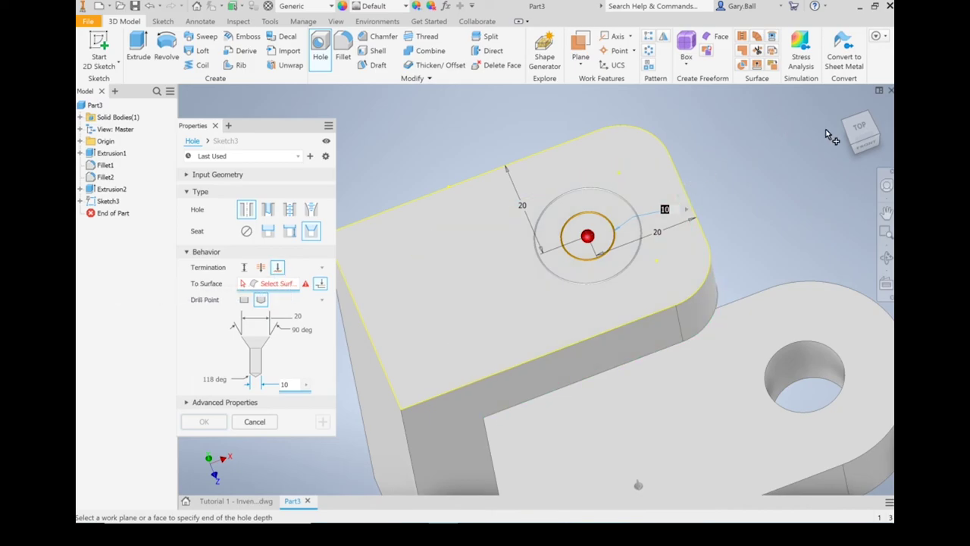
drag(877, 139, 820, 111)
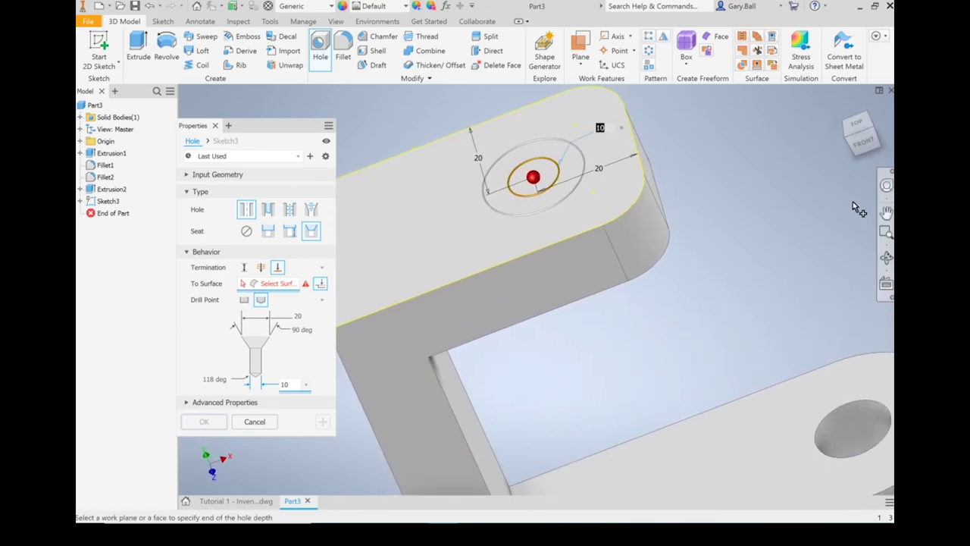
click(887, 258)
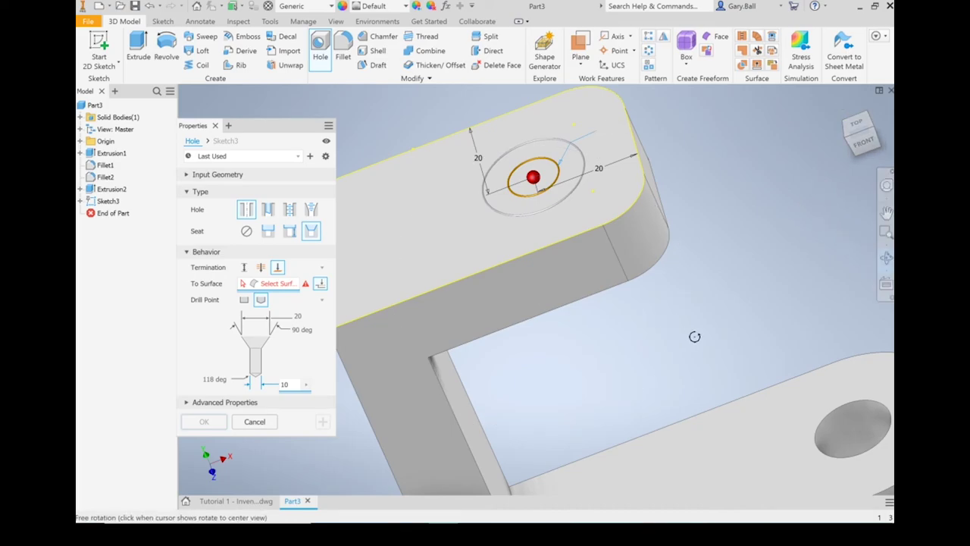
mouse_move(636, 316)
mouse_down()
mouse_move(596, 288)
mouse_move(637, 303)
mouse_up()
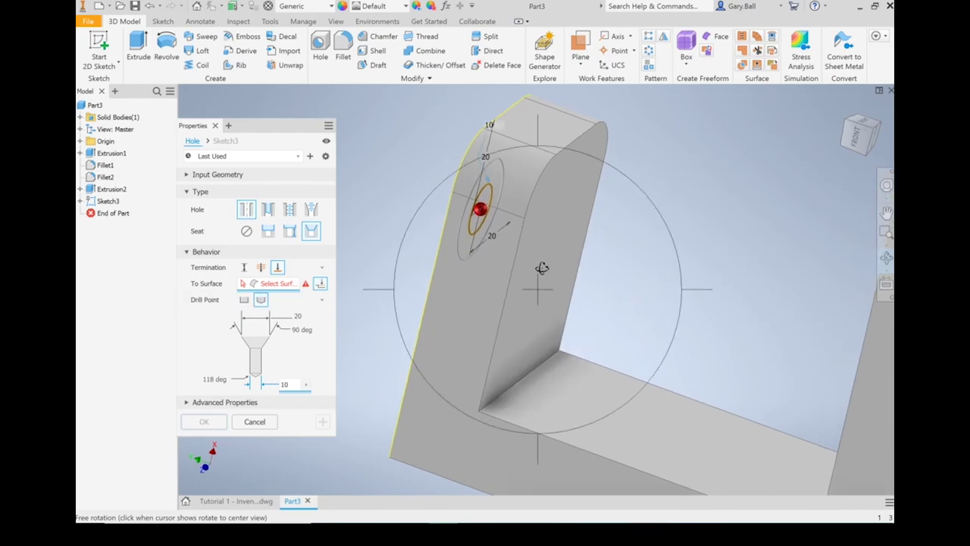
click(886, 258)
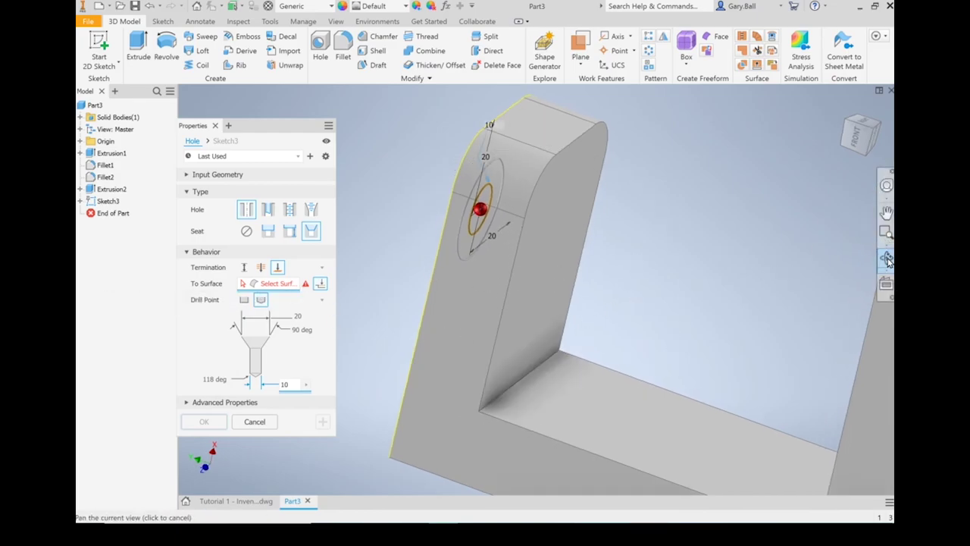
click(549, 249)
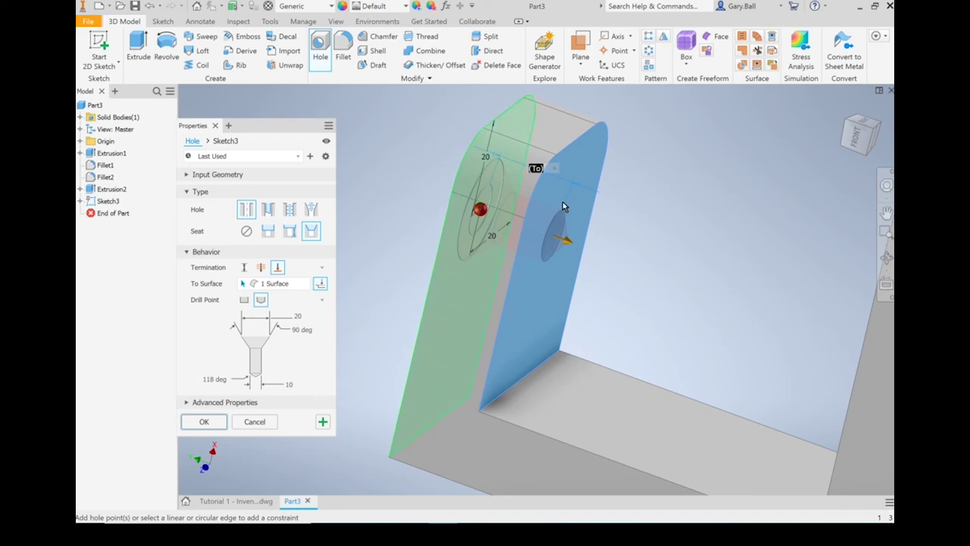
click(205, 425)
Step: Examine the countersunk hole in the upper flange up close, then restore the home view
key(F2)
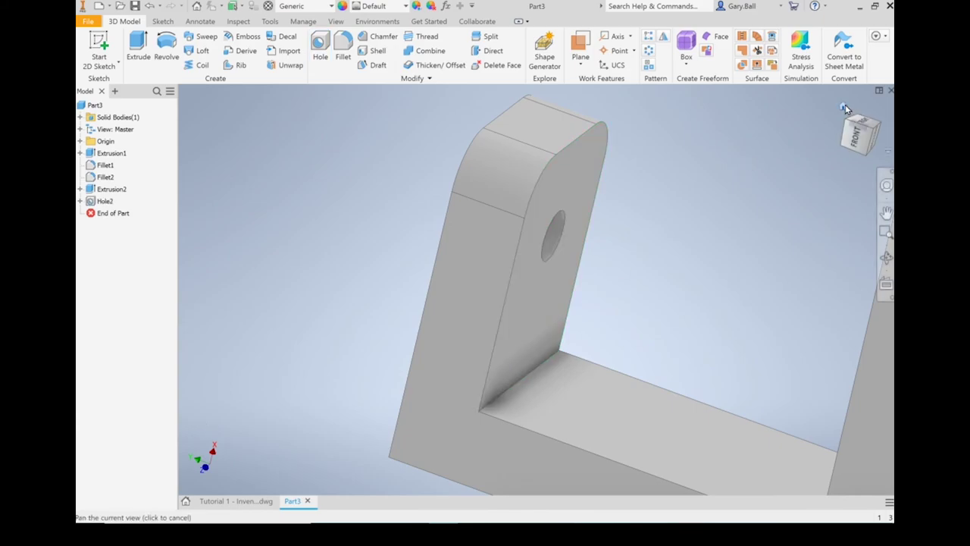
click(844, 108)
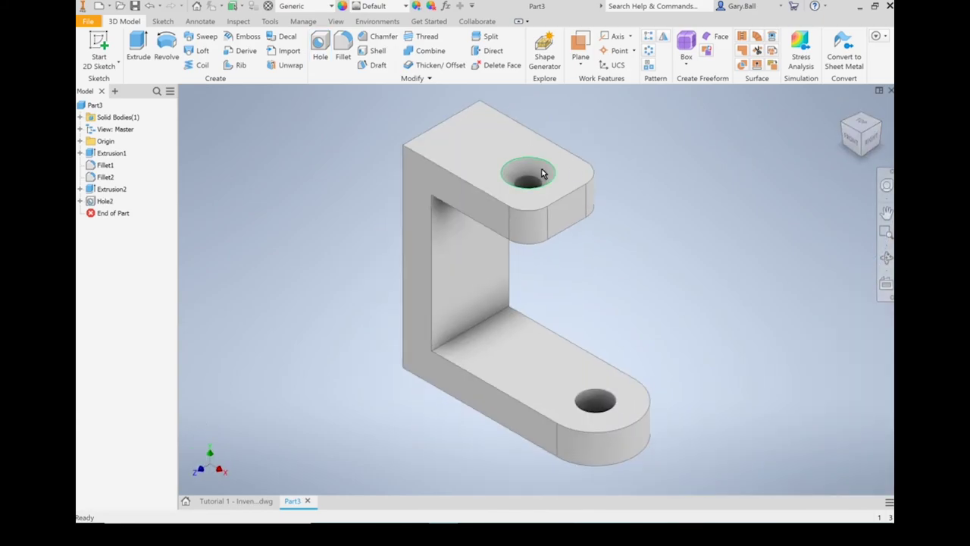
scroll(531, 181, down, 5)
key(F2)
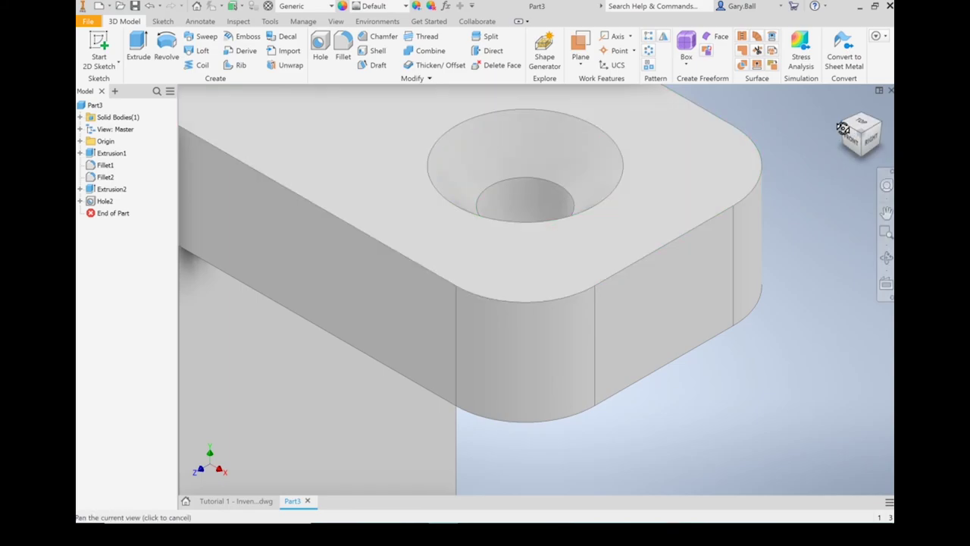
scroll(846, 128, up, 3)
click(845, 108)
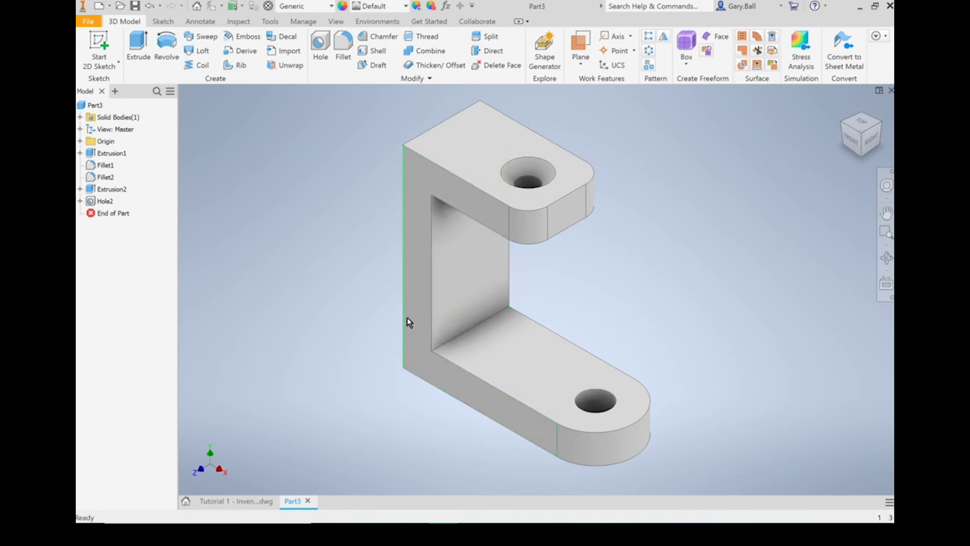
Step: Expand Extrusion1 and Extrusion2 in the model tree and highlight the sketch beneath each one
click(80, 154)
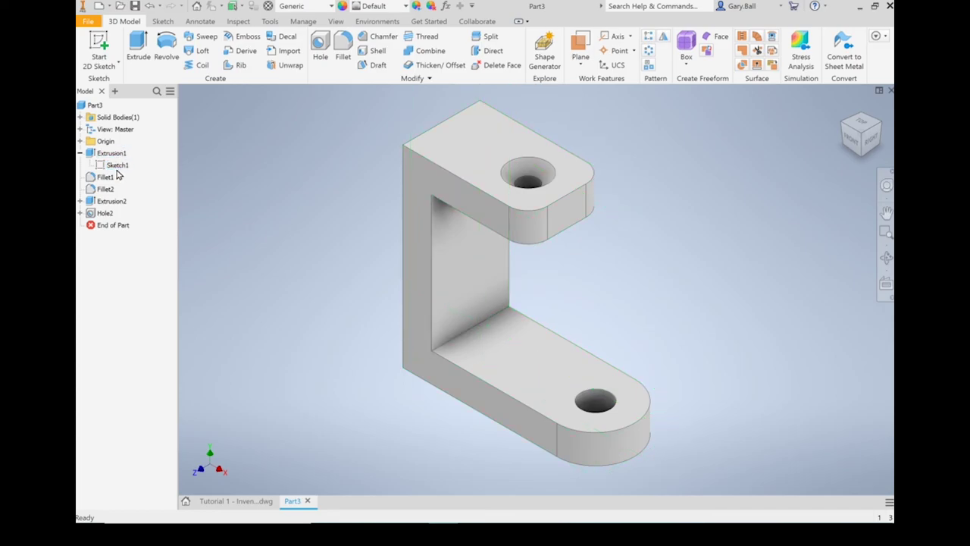
click(118, 166)
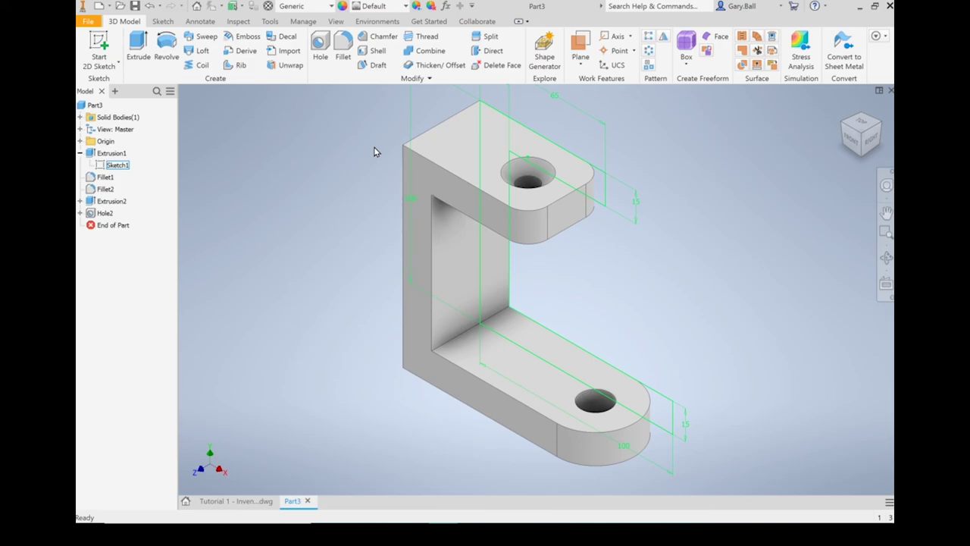
click(192, 207)
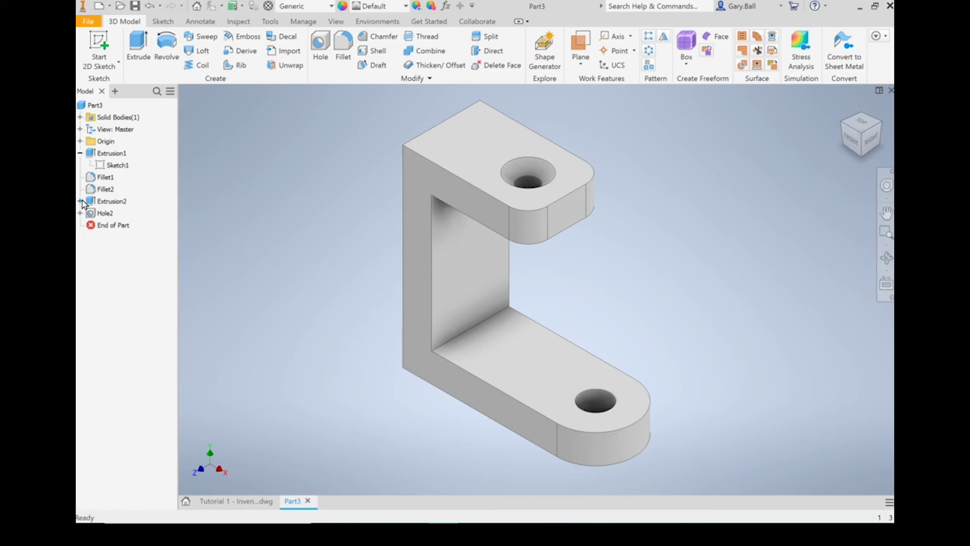
click(81, 201)
click(118, 215)
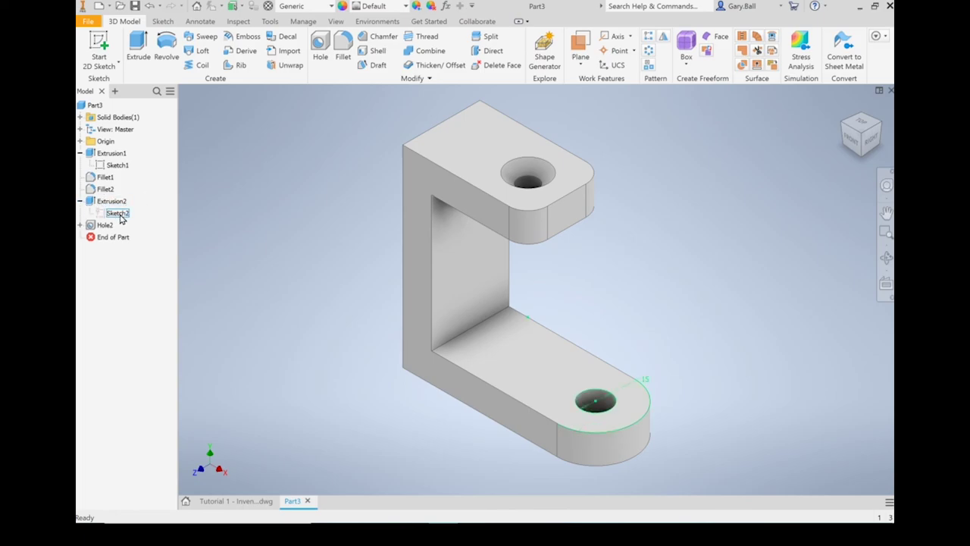
click(223, 168)
Step: Edit Sketch1 of the C-shaped body, set its overall height to 80 mm and finish the sketch
click(118, 165)
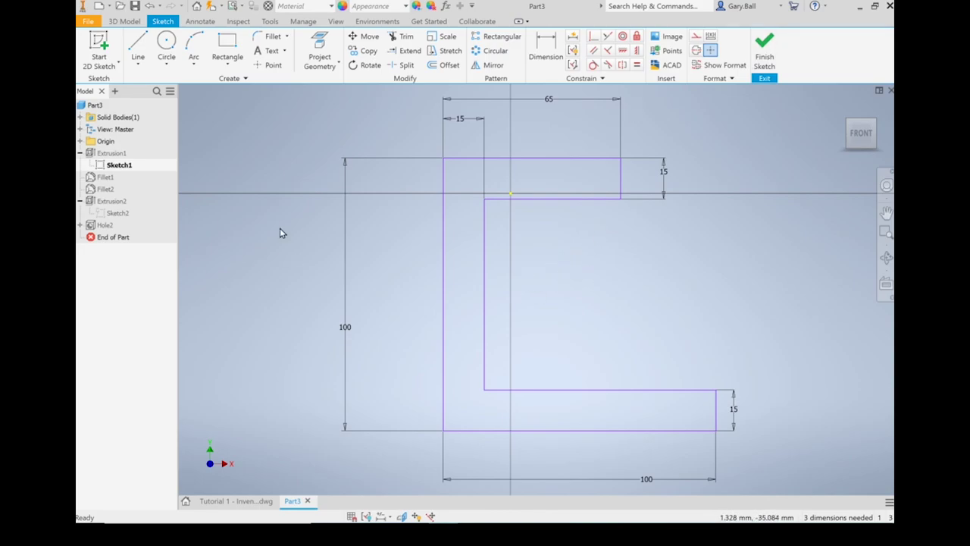
click(120, 170)
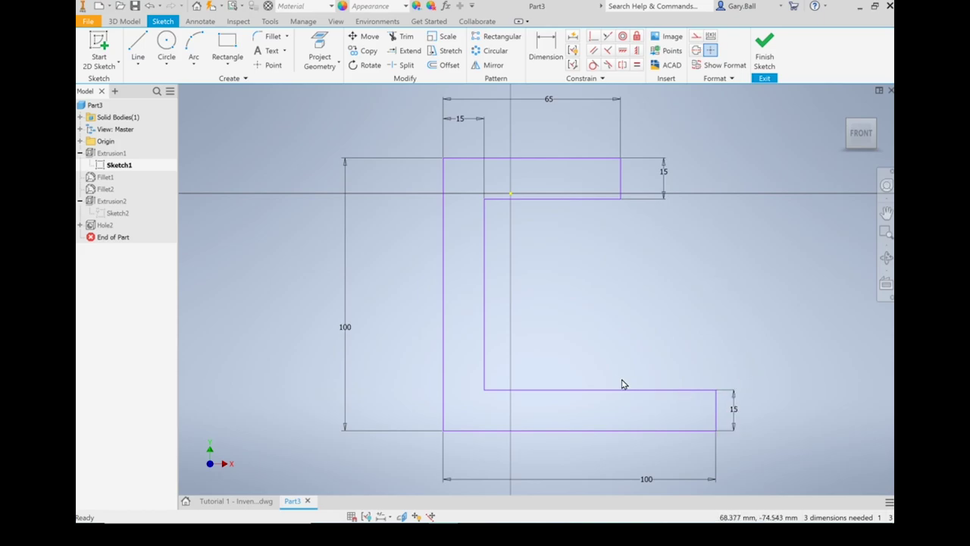
double_click(347, 328)
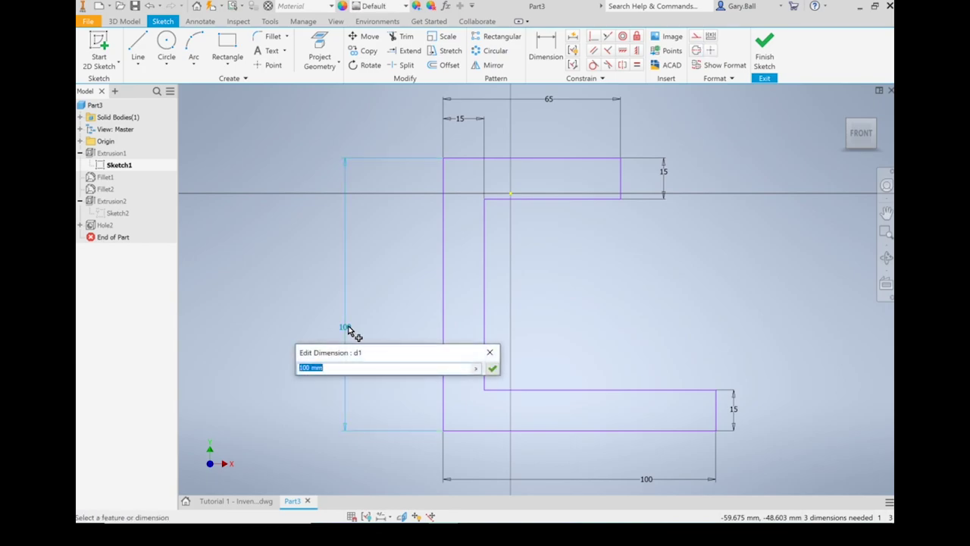
key(BackSpace)
text(80)
key(Return)
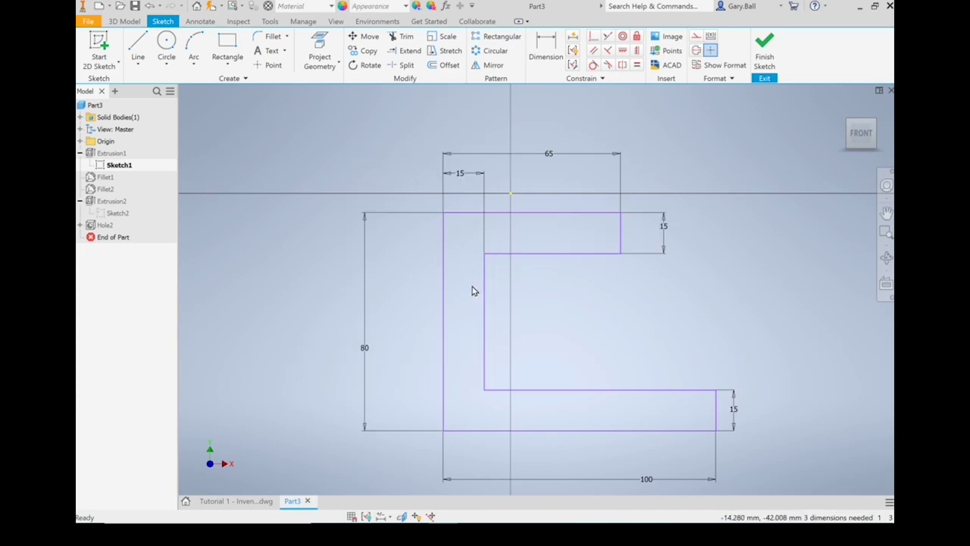
click(766, 43)
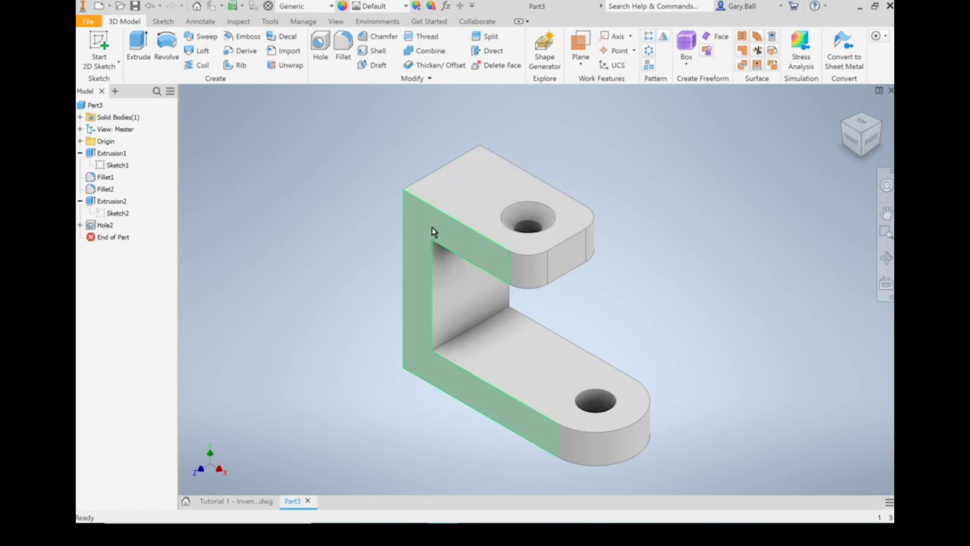
click(536, 241)
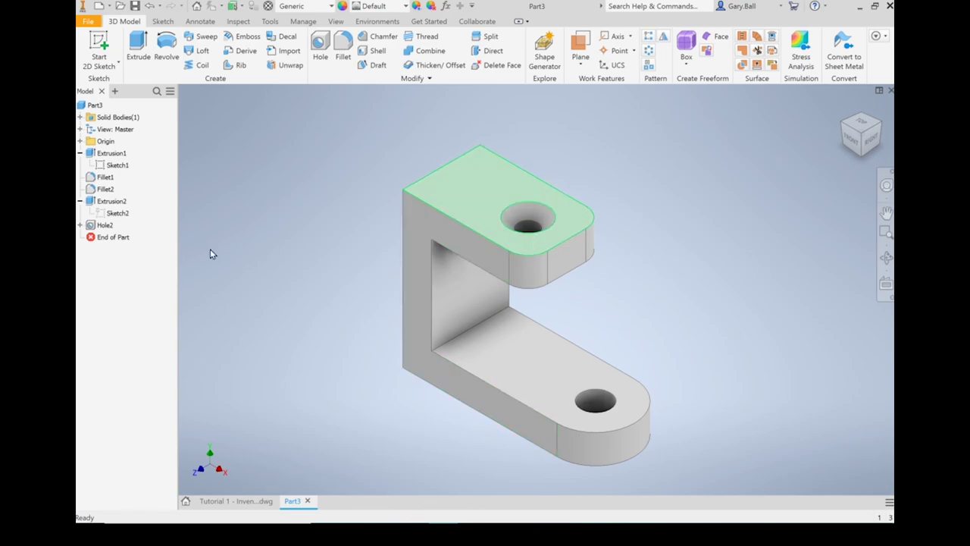